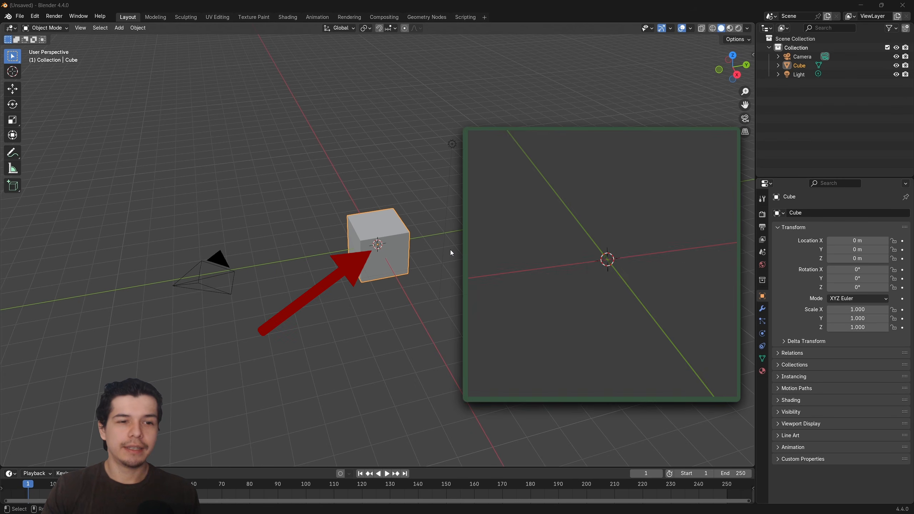
Move the 3D cursor away from the cube and snap it back to the world origin.
{"action": "scroll", "coordinate": [452, 247], "scroll_direction": "up", "scroll_amount": 3}
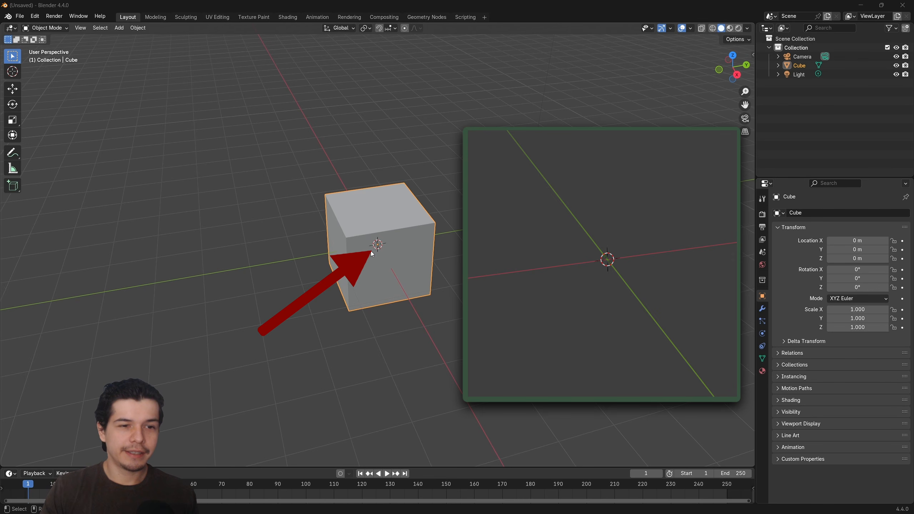
{"action": "key", "text": "g"}
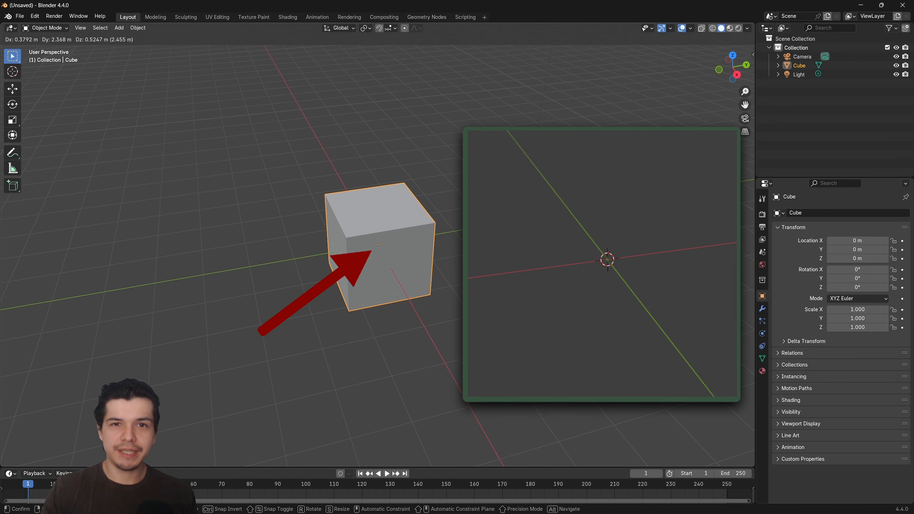
{"action": "left_click", "coordinate": [445, 234]}
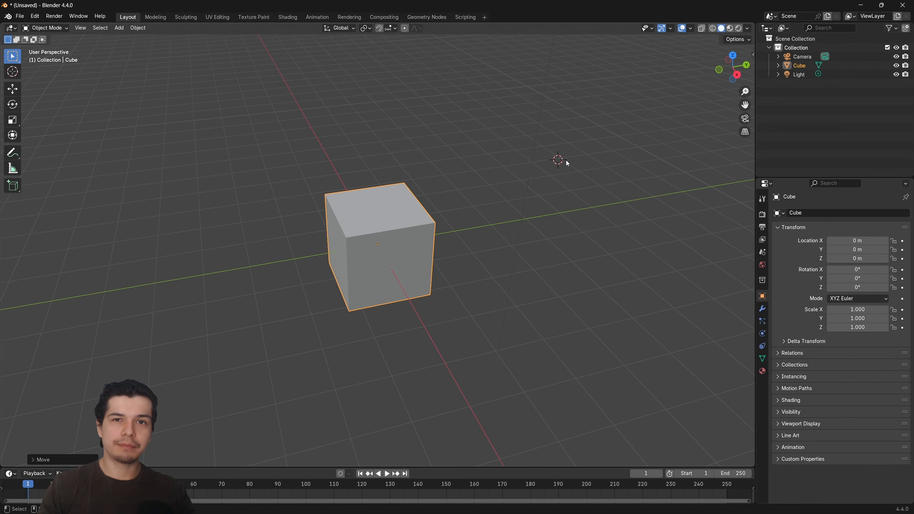
{"action": "key", "text": "shift+s"}
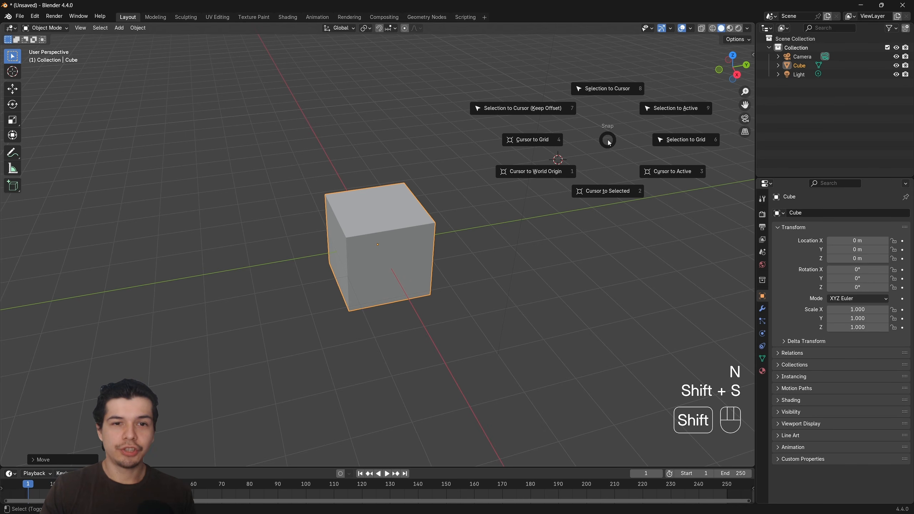
{"action": "left_click", "coordinate": [537, 175]}
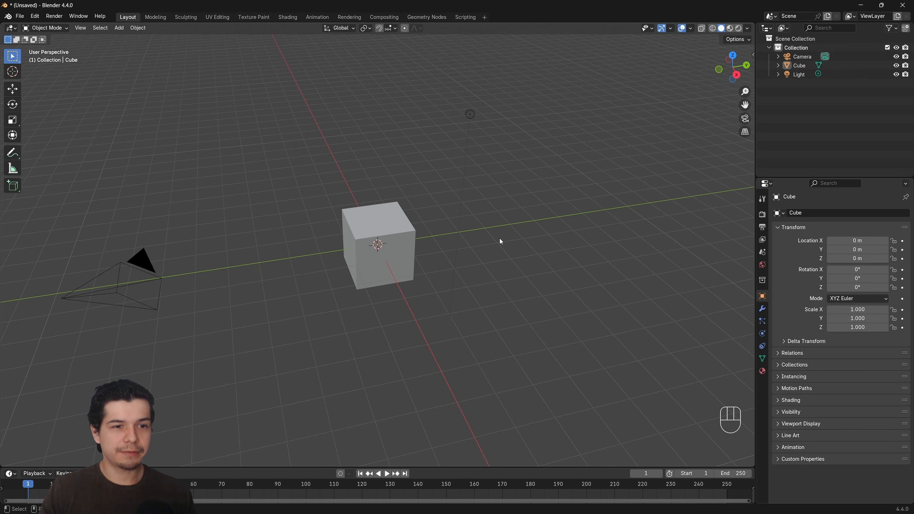
Save the Blender file on the Desktop under the name pancakes_tut01.
{"action": "middle_click_drag", "start_coordinate": [500, 239], "coordinate": [519, 239]}
{"action": "scroll", "coordinate": [507, 238], "scroll_direction": "down", "scroll_amount": 1}
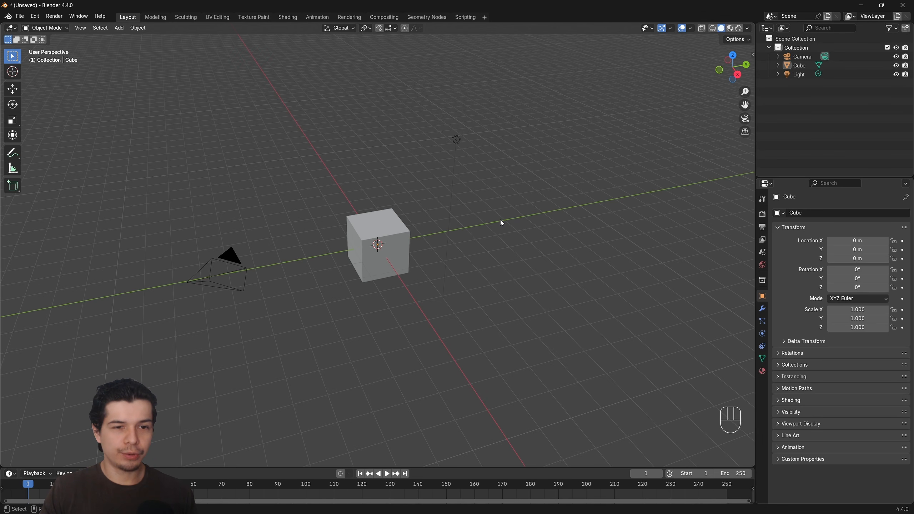
{"action": "key", "text": "ctrl+s"}
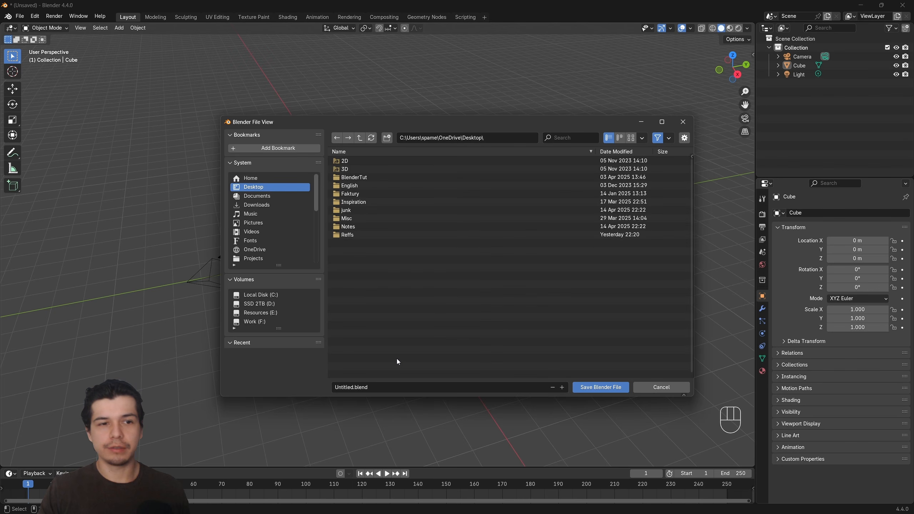
{"action": "left_click", "coordinate": [400, 386]}
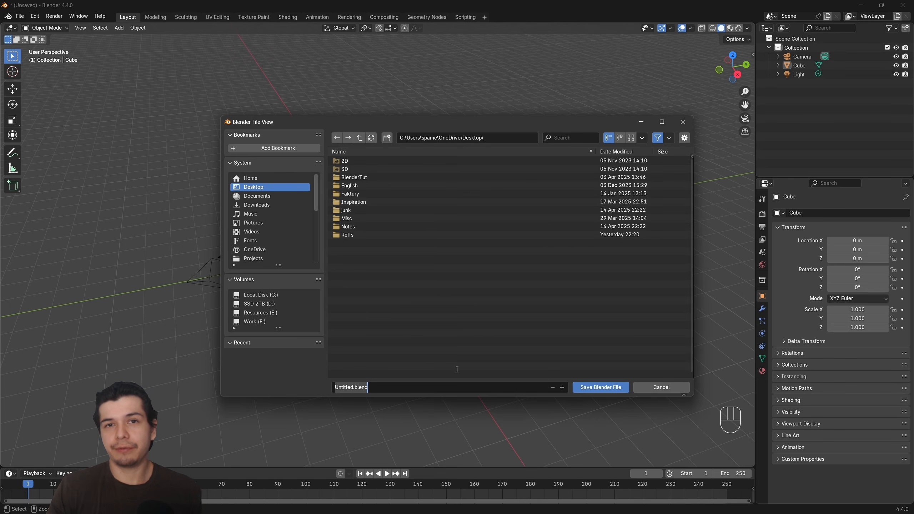
{"action": "left_click", "coordinate": [374, 392]}
{"action": "left_click_drag", "start_coordinate": [374, 386], "coordinate": [314, 376]}
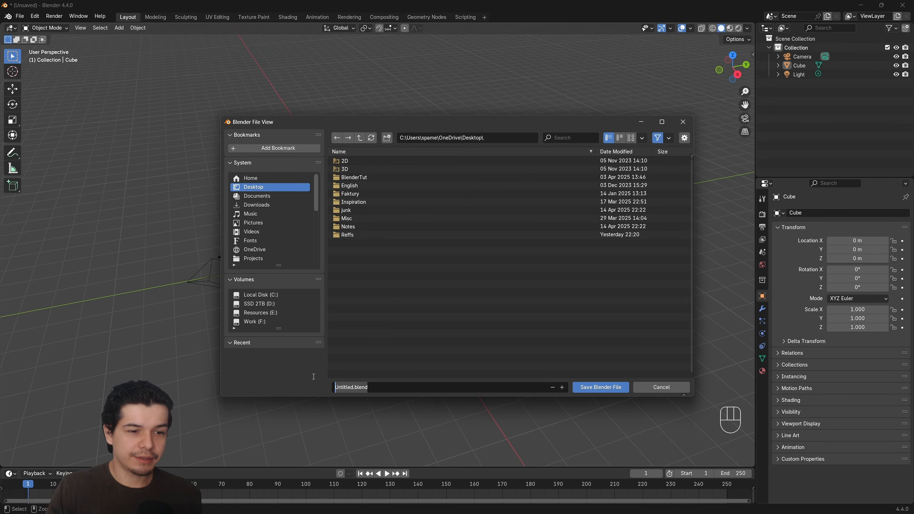
{"action": "type", "text": "panc"}
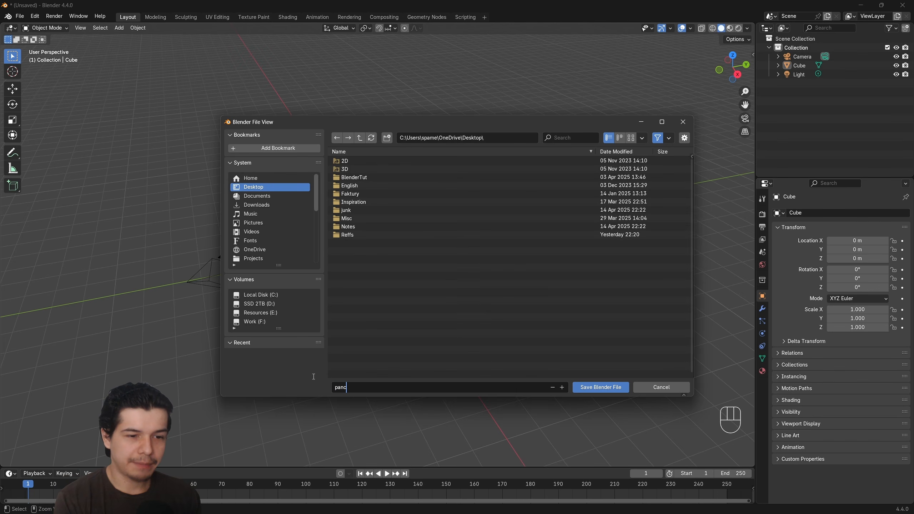
{"action": "type", "text": "akes_tut0"}
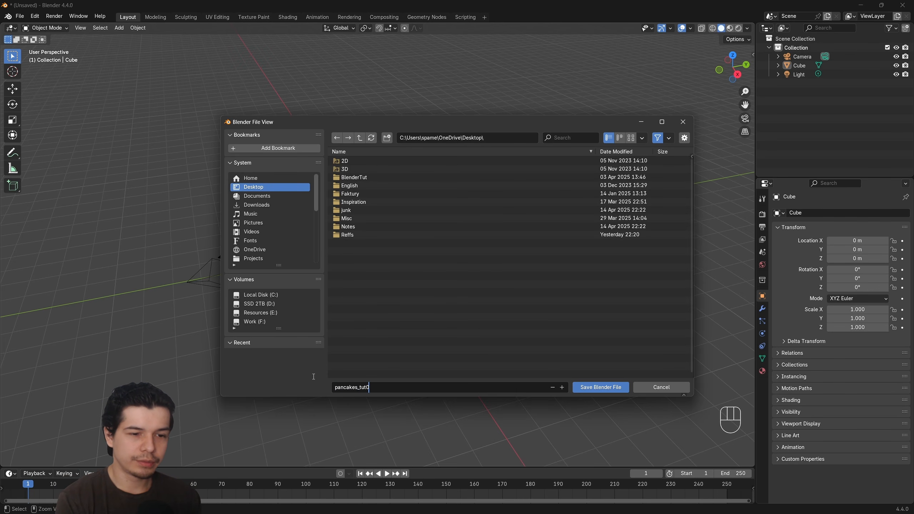
{"action": "type", "text": "1"}
{"action": "left_click", "coordinate": [591, 387]}
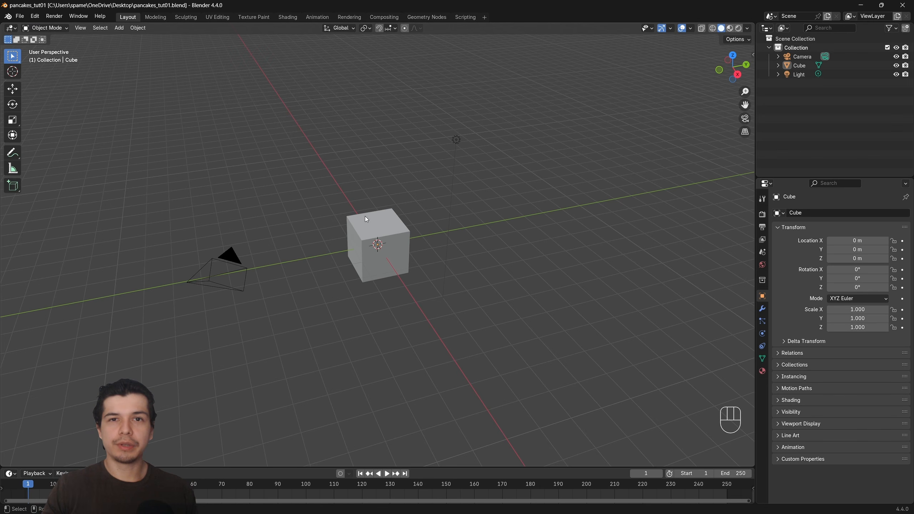
{"action": "key", "text": "ctrl+s"}
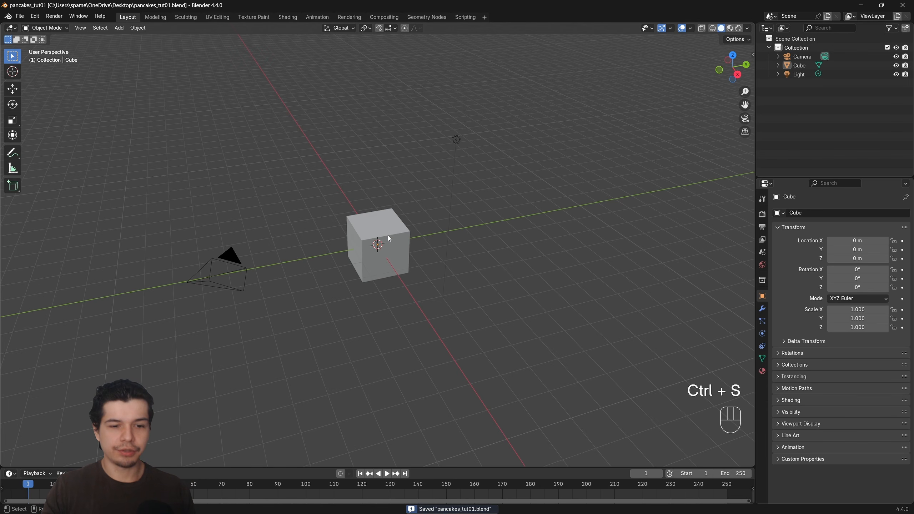
Delete all default objects from the scene: the camera, the cube and the light.
{"action": "middle_click_drag", "start_coordinate": [441, 244], "coordinate": [514, 238]}
{"action": "key", "text": "a"}
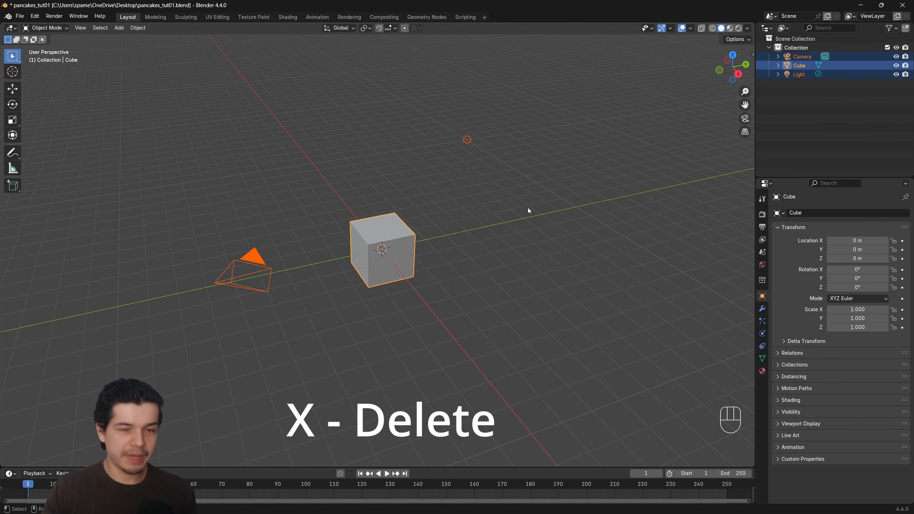
{"action": "key", "text": "x"}
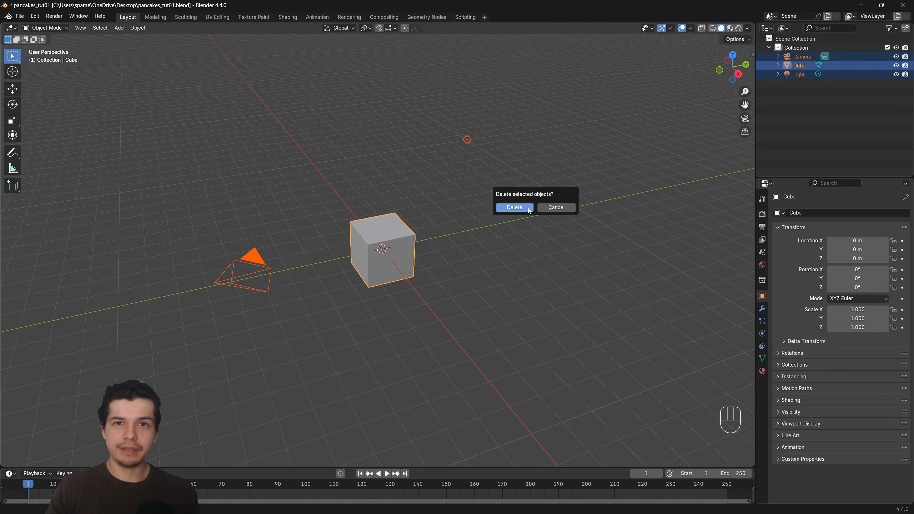
{"action": "left_click", "coordinate": [530, 209]}
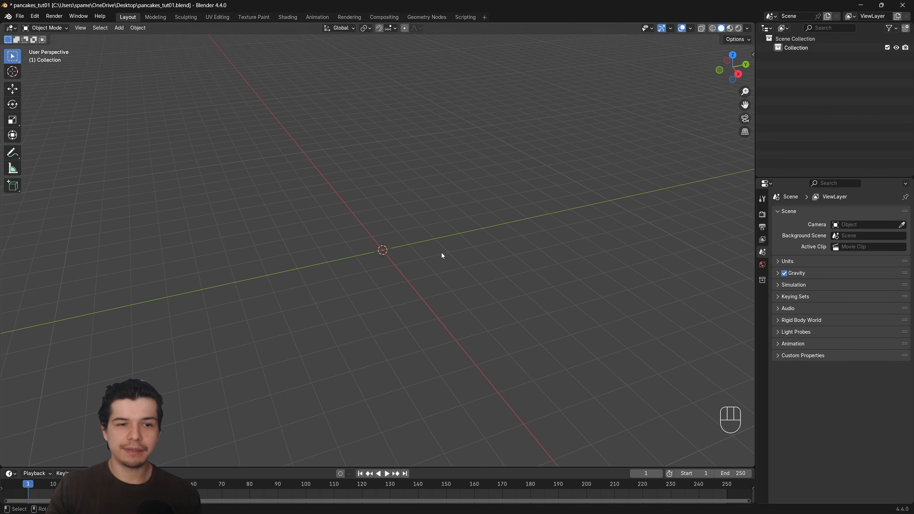
Add a mesh circle at the world origin.
{"action": "middle_click_drag", "start_coordinate": [442, 252], "coordinate": [504, 250]}
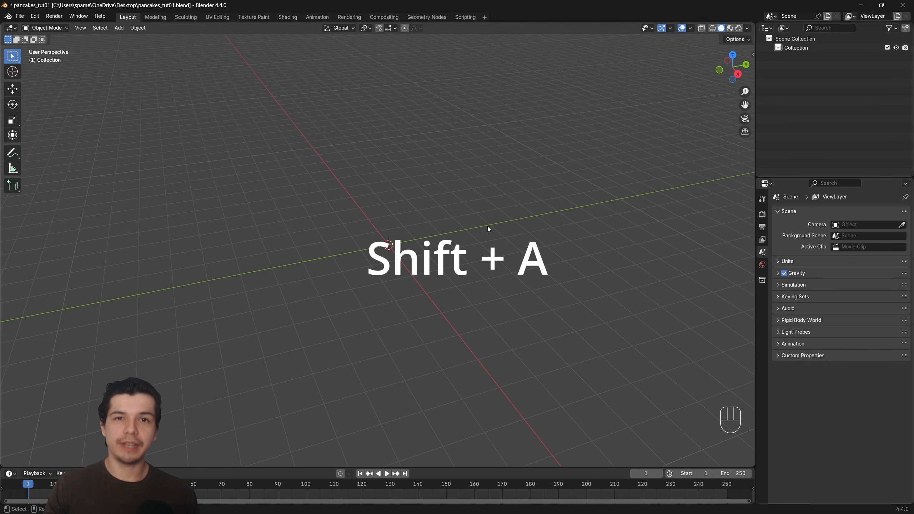
{"action": "key", "text": "shift+a"}
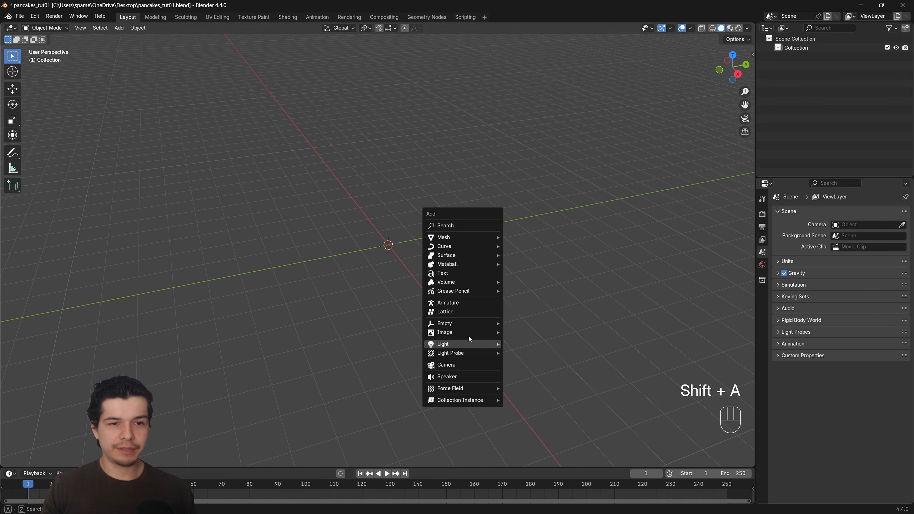
{"action": "mouse_move", "coordinate": [462, 238]}
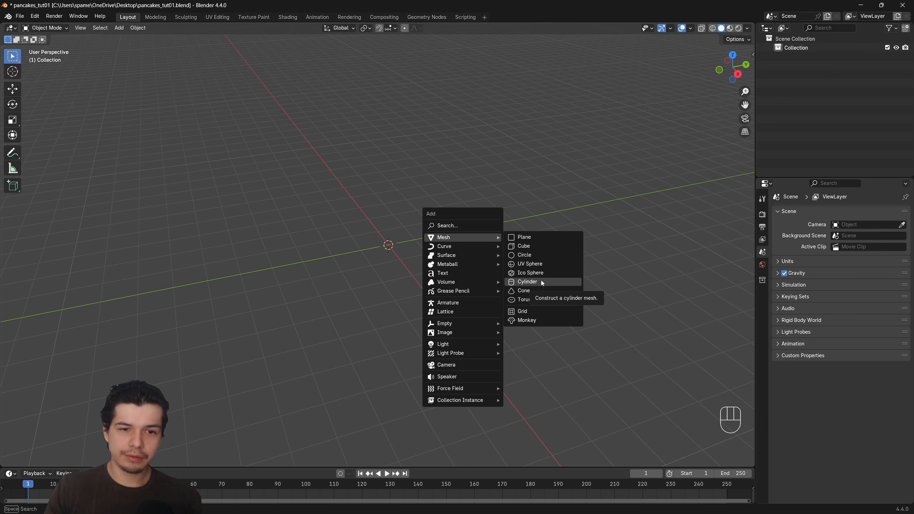
{"action": "left_click", "coordinate": [540, 255]}
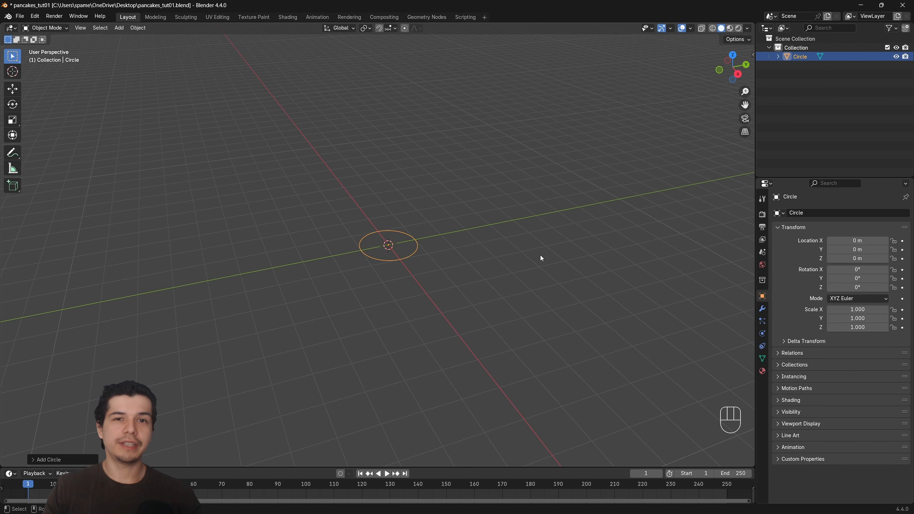
Set the new circle's vertex count to 16 and its fill type to N-Gon.
{"action": "scroll", "coordinate": [540, 255], "scroll_direction": "up", "scroll_amount": 3}
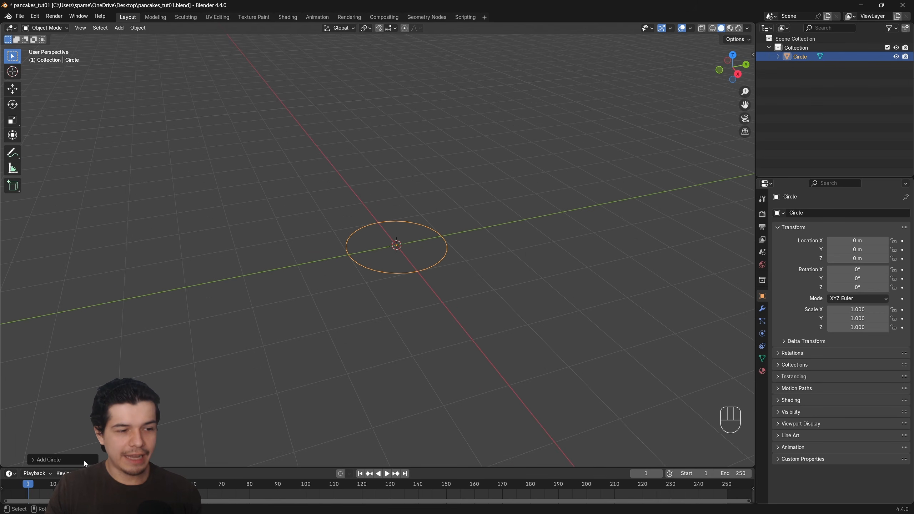
{"action": "left_click", "coordinate": [39, 461]}
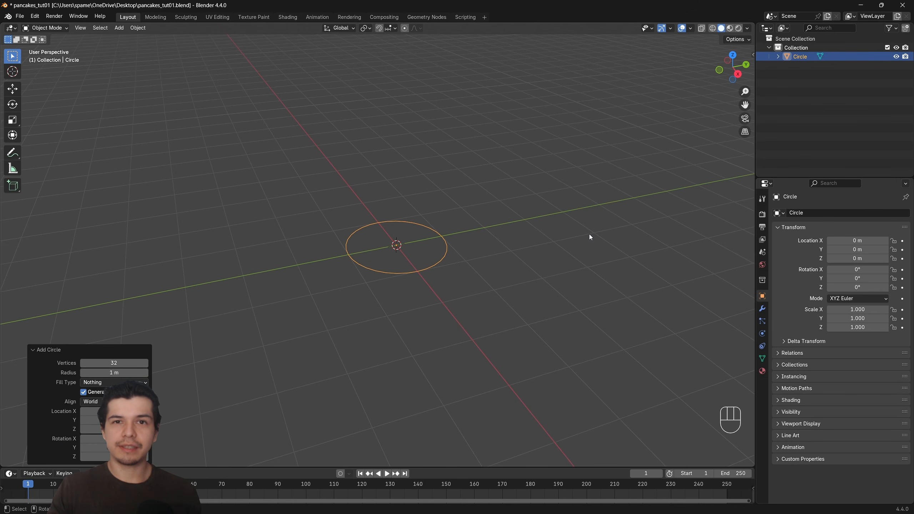
{"action": "left_click", "coordinate": [501, 243]}
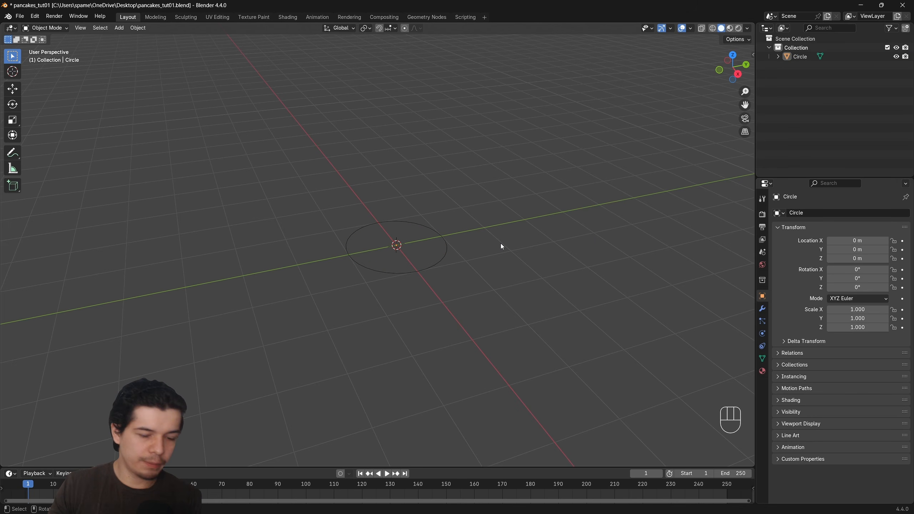
{"action": "key", "text": "F9"}
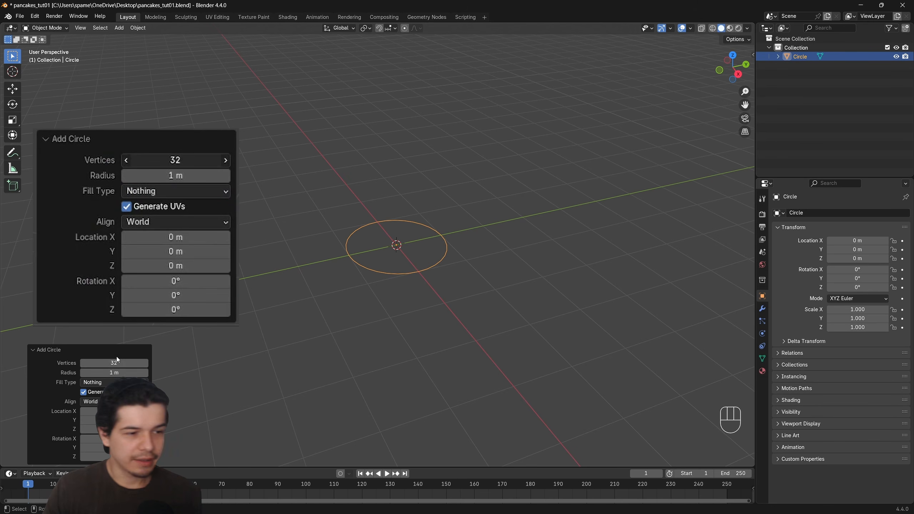
{"action": "left_click", "coordinate": [114, 362]}
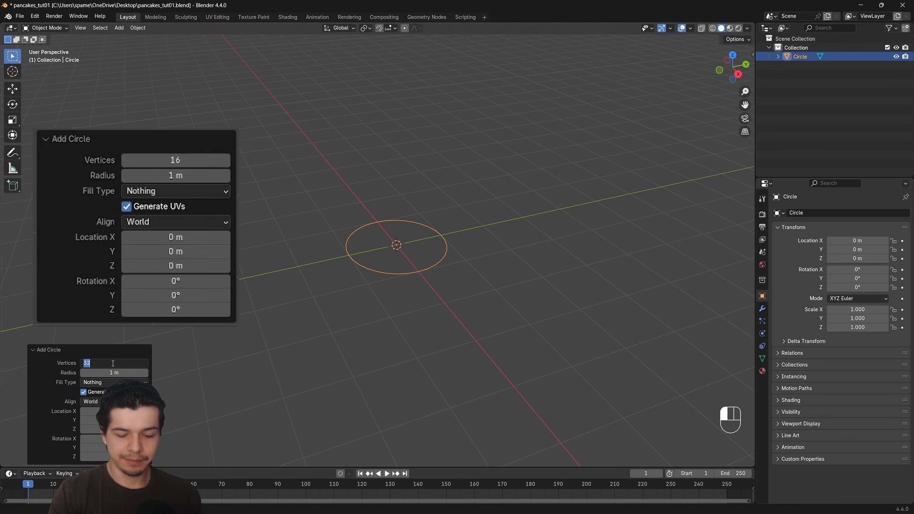
{"action": "type", "text": "16"}
{"action": "key", "text": "Return"}
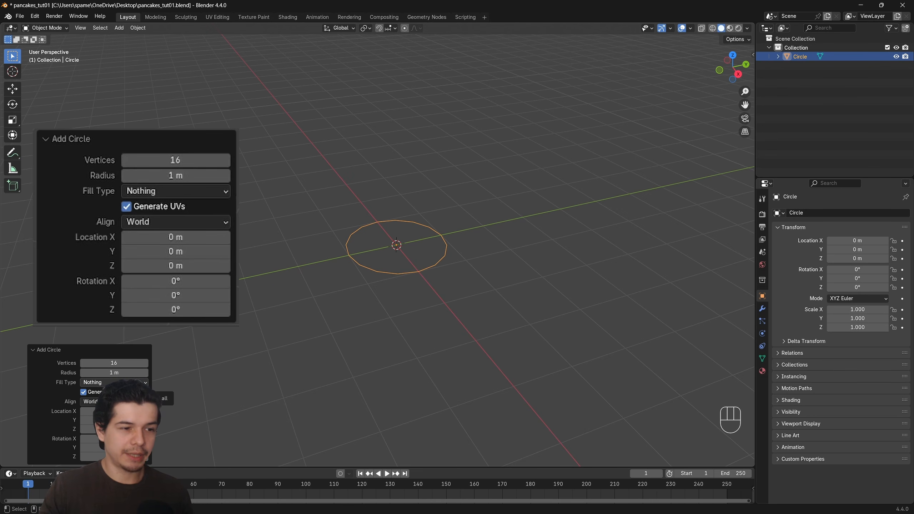
{"action": "left_click", "coordinate": [142, 382]}
{"action": "left_click", "coordinate": [115, 402]}
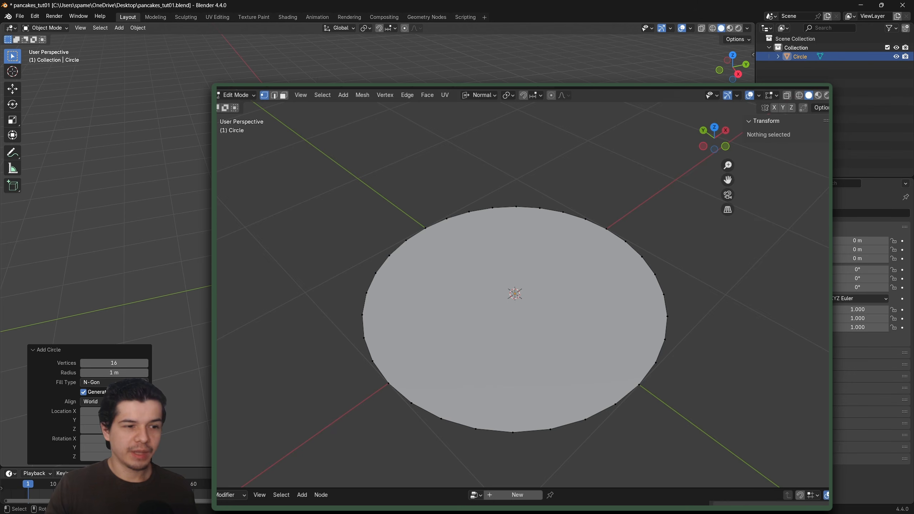
Examine the filled circle in Edit Mode, selecting and deselecting everything in the face and vertex selection modes.
{"action": "key", "text": "3"}
{"action": "key", "text": "a"}
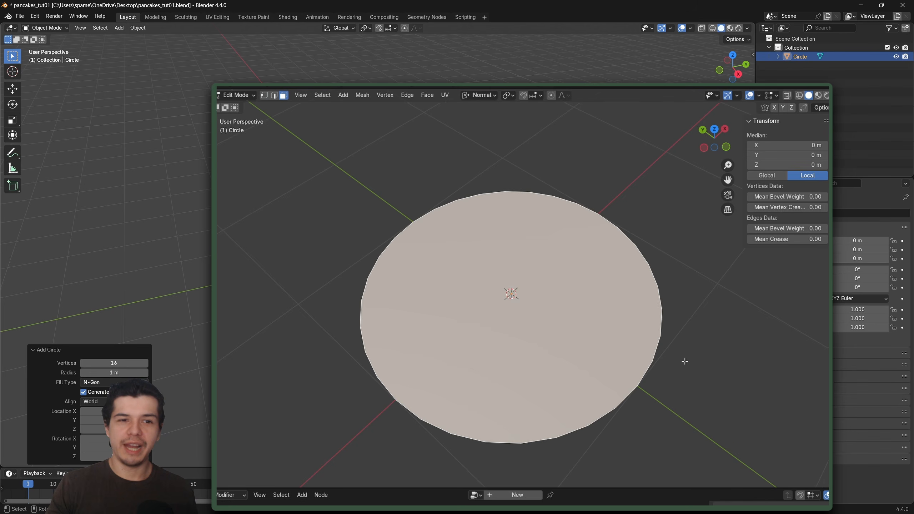
{"action": "middle_click_drag", "start_coordinate": [685, 361], "coordinate": [687, 342]}
{"action": "key", "text": "1"}
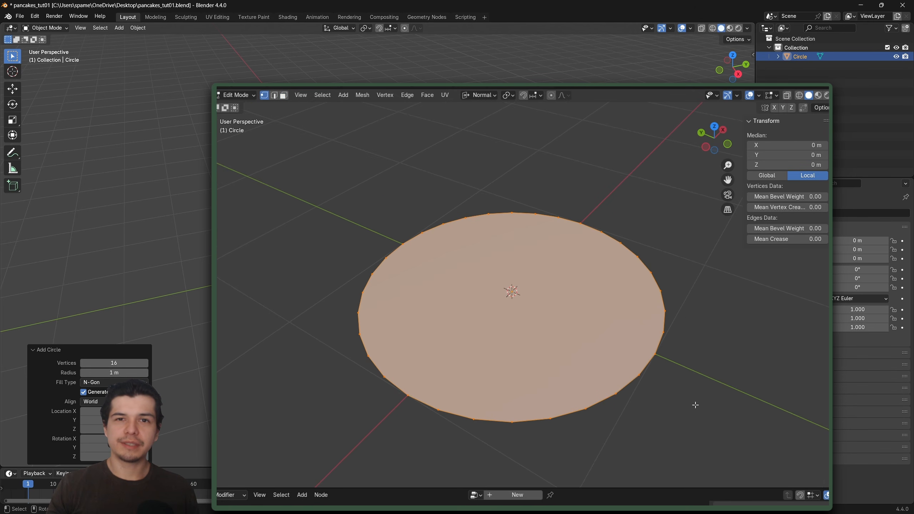
{"action": "key", "text": "alt+a"}
{"action": "key", "text": "3"}
{"action": "key", "text": "a"}
{"action": "middle_click_drag", "start_coordinate": [695, 405], "coordinate": [652, 393]}
{"action": "key", "text": "alt+a"}
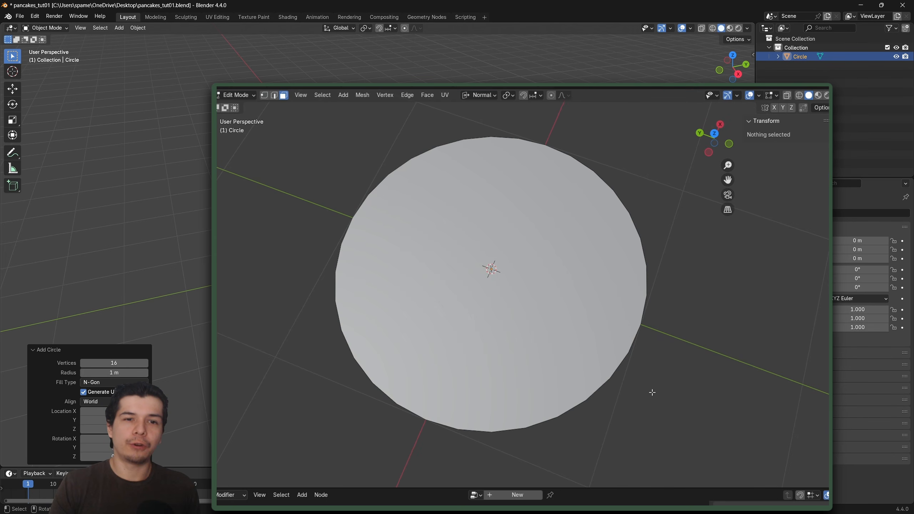
{"action": "key", "text": "Tab"}
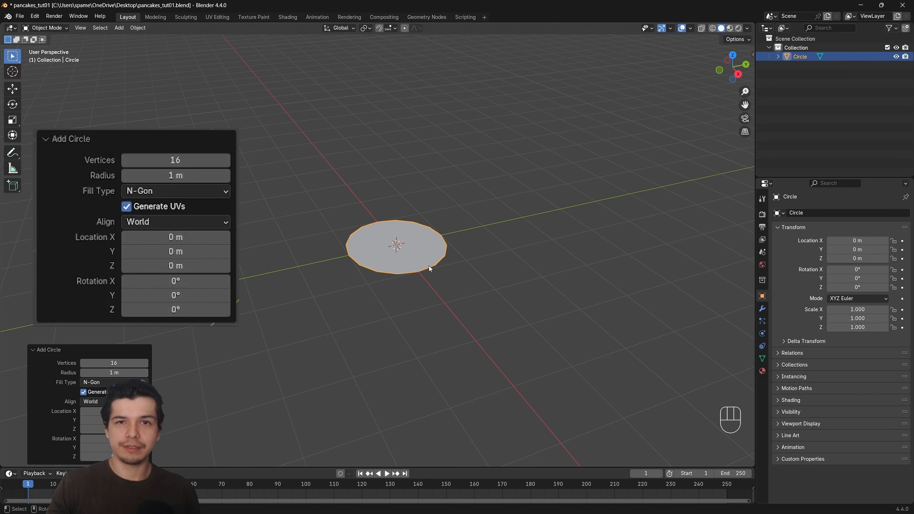
Try the Triangle Fan fill on the circle and set its fill type back to Nothing.
{"action": "scroll", "coordinate": [358, 303], "scroll_direction": "up", "scroll_amount": 2}
{"action": "left_click", "coordinate": [108, 382]}
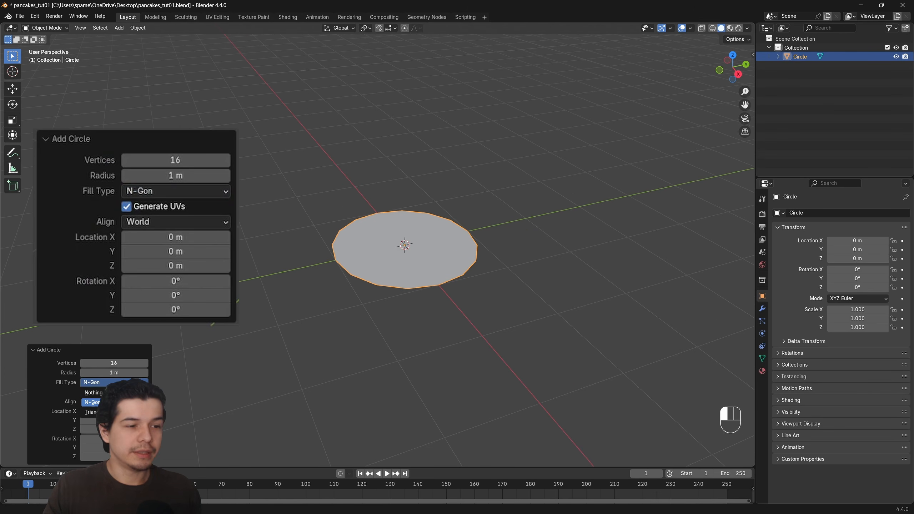
{"action": "left_click", "coordinate": [108, 412]}
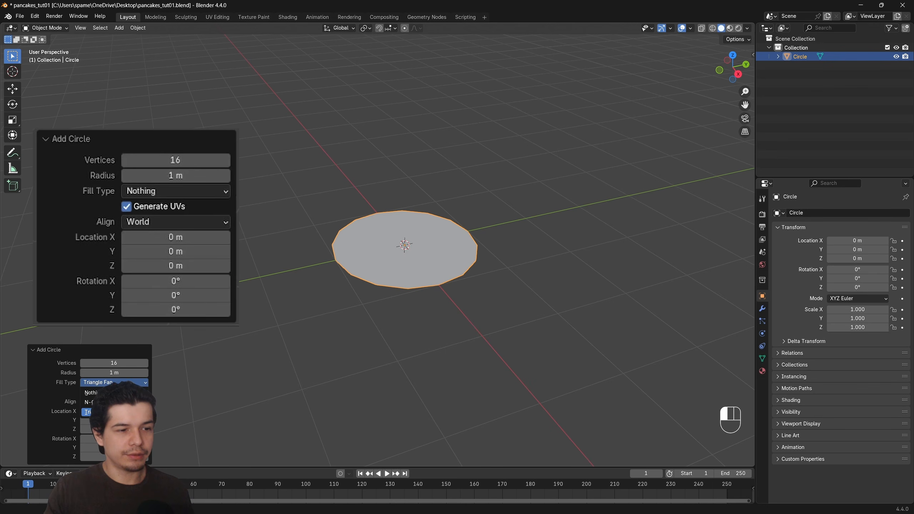
{"action": "left_click", "coordinate": [90, 392]}
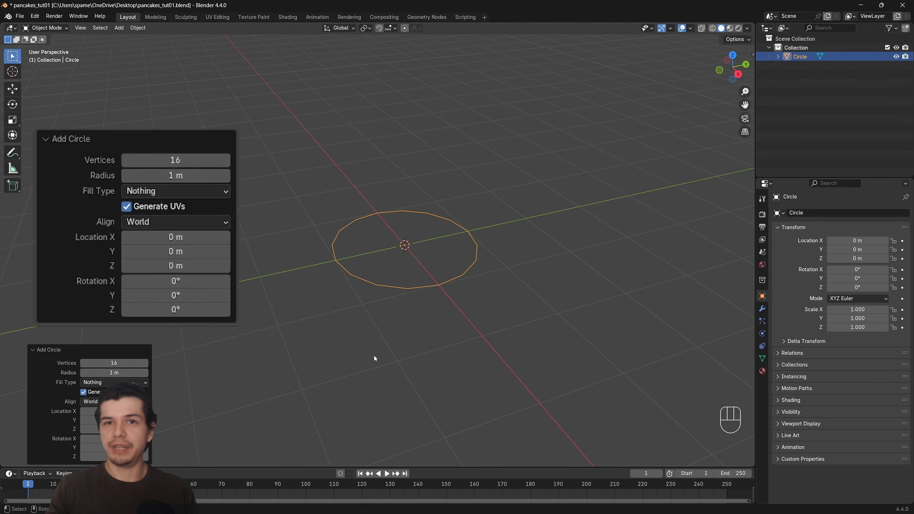
{"action": "middle_click_drag", "start_coordinate": [374, 356], "coordinate": [543, 294]}
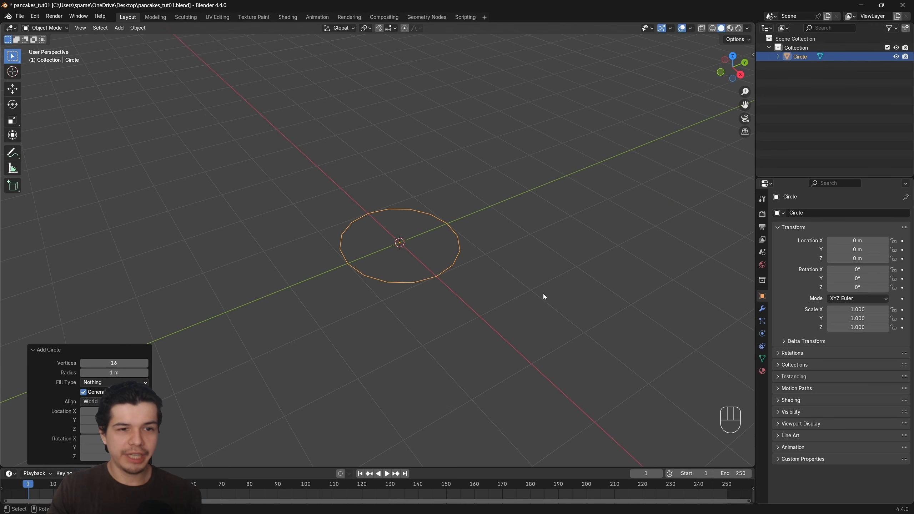
Deselect the circle and examine it in the front, right and top orthographic views.
{"action": "left_click", "coordinate": [569, 251]}
{"action": "middle_click_drag", "start_coordinate": [605, 242], "coordinate": [498, 325]}
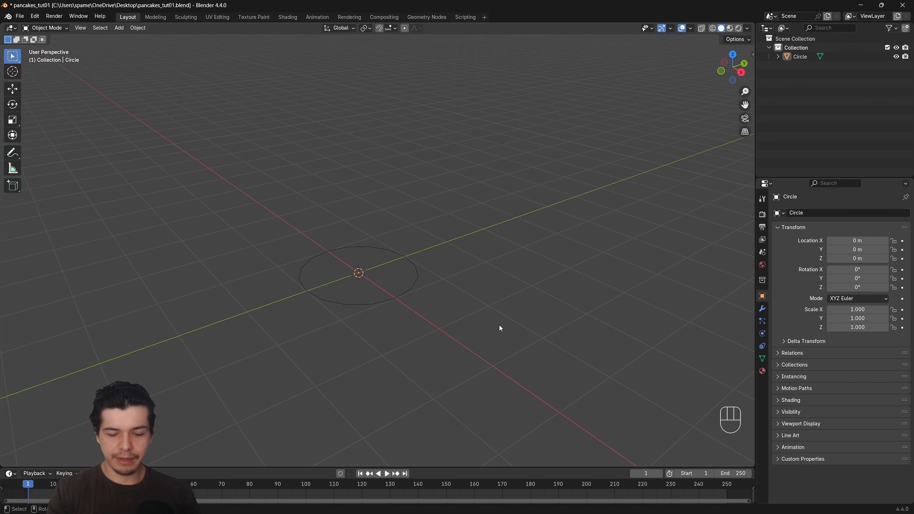
{"action": "key", "text": "KP_1"}
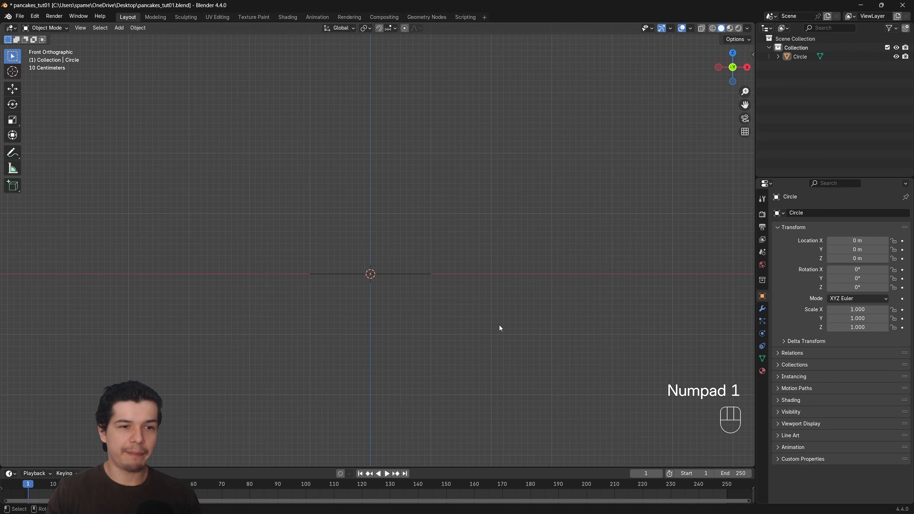
{"action": "middle_click_drag", "start_coordinate": [500, 328], "coordinate": [509, 288], "text": "shift"}
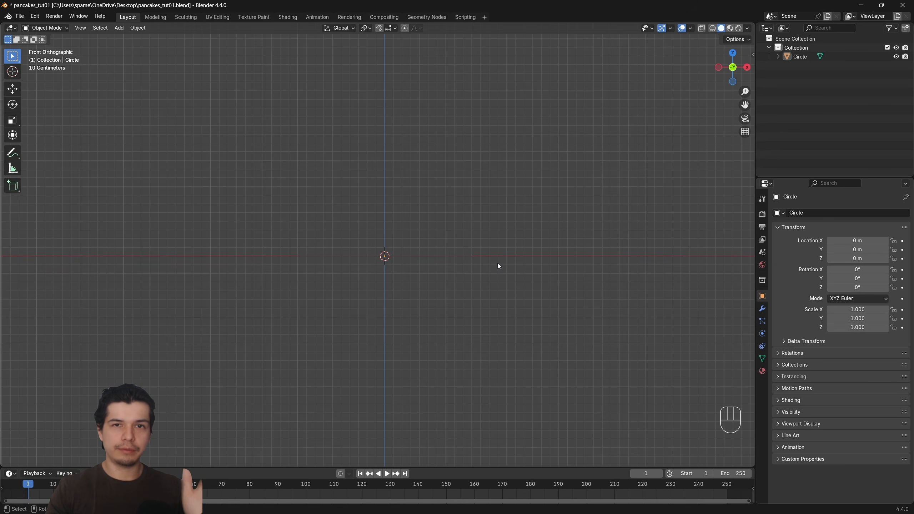
{"action": "middle_click_drag", "start_coordinate": [497, 262], "coordinate": [524, 236]}
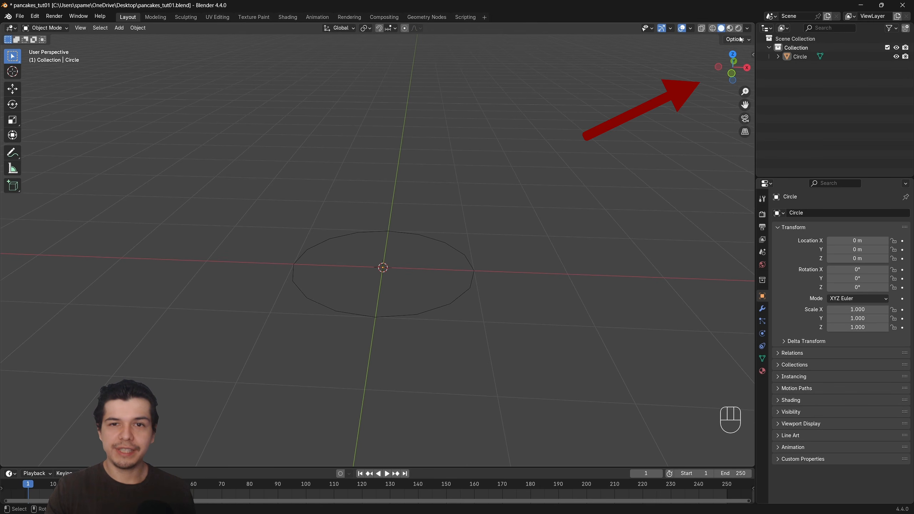
{"action": "key", "text": "KP_1"}
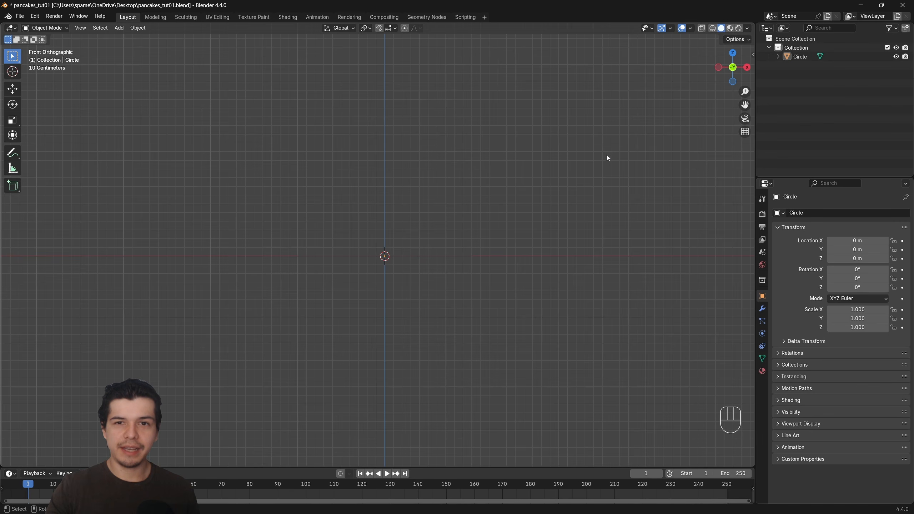
{"action": "key", "text": "KP_3"}
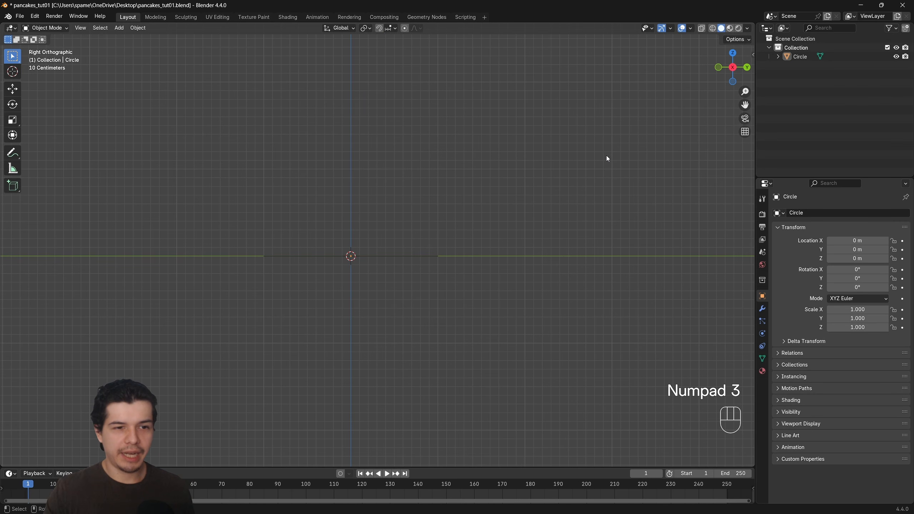
{"action": "middle_click_drag", "start_coordinate": [606, 156], "coordinate": [602, 223]}
{"action": "key", "text": "KP_7"}
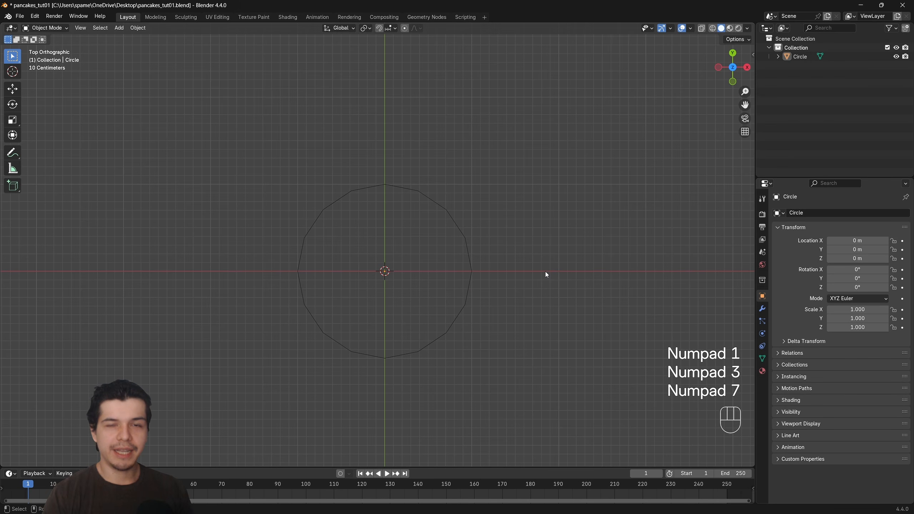
Rotate the top view around the circle in steps, and compare the circle's front and back orthographic views.
{"action": "key", "text": "KP_4"}
{"action": "key", "text": "KP_4"}
{"action": "key", "text": "KP_4"}
{"action": "key", "text": "KP_4"}
{"action": "key", "text": "KP_4"}
{"action": "key", "text": "KP_4"}
{"action": "key", "text": "KP_4"}
{"action": "key", "text": "KP_4"}
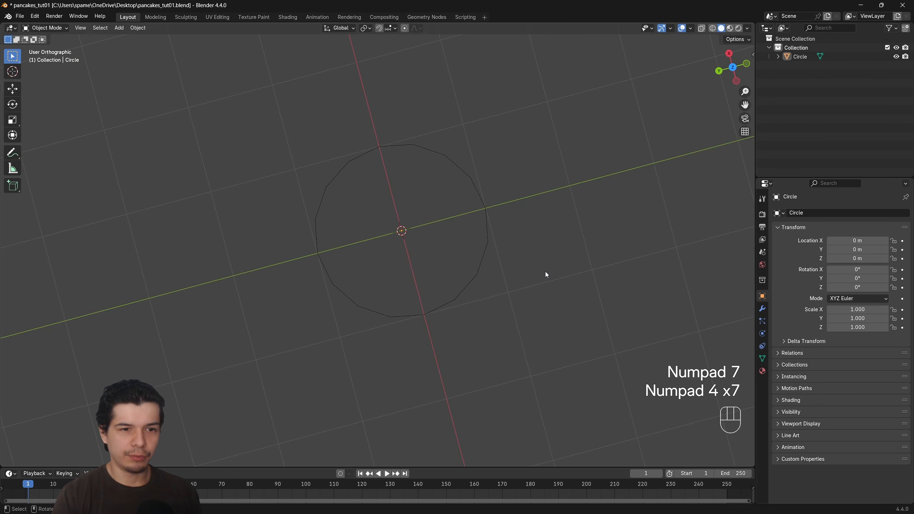
{"action": "key", "text": "KP_1"}
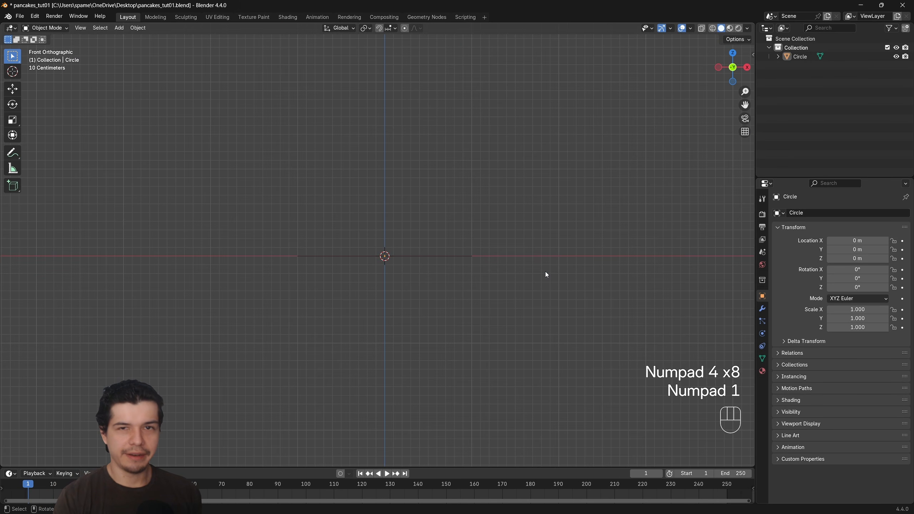
{"action": "key", "text": "KP_9"}
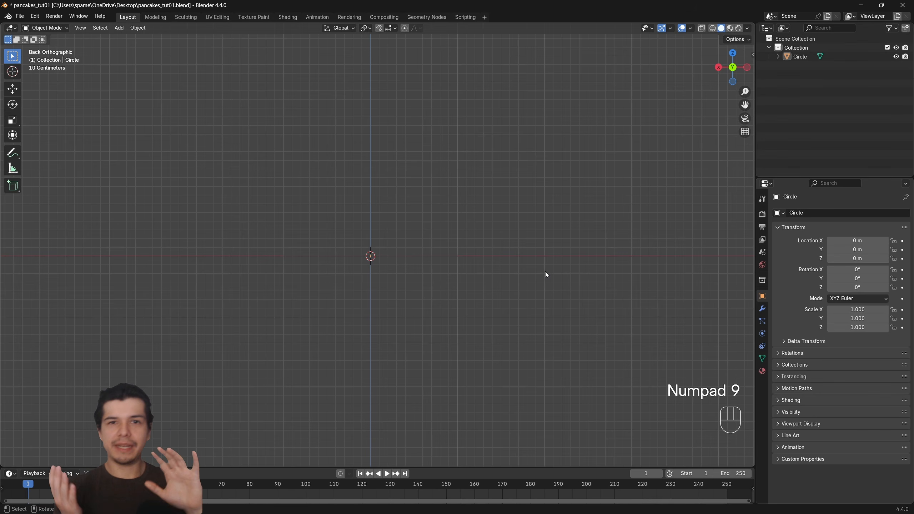
Examine the circle in perspective with stepped view rotations and opposite-side flips, ending in the front orthographic view.
{"action": "middle_click_drag", "start_coordinate": [546, 271], "coordinate": [506, 271]}
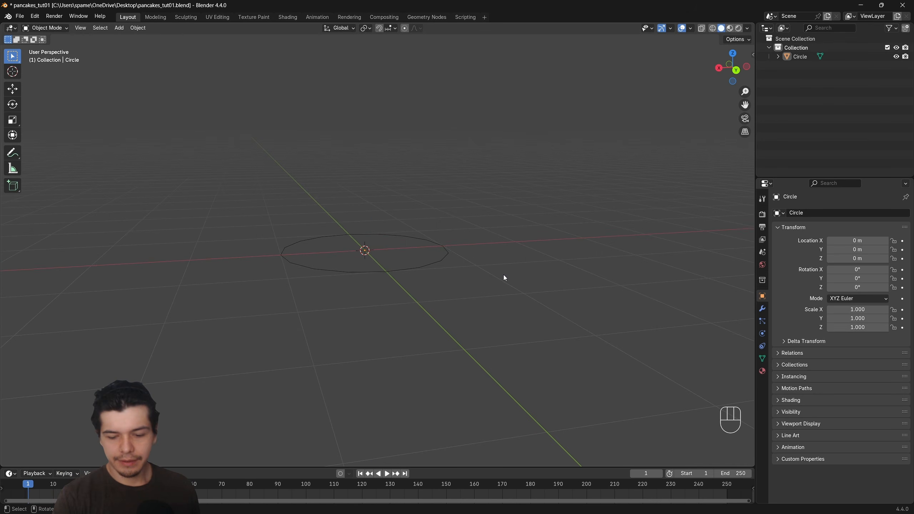
{"action": "key", "text": "KP_4"}
{"action": "key", "text": "KP_4"}
{"action": "key", "text": "KP_4"}
{"action": "key", "text": "KP_9"}
{"action": "key", "text": "KP_9"}
{"action": "key", "text": "KP_9"}
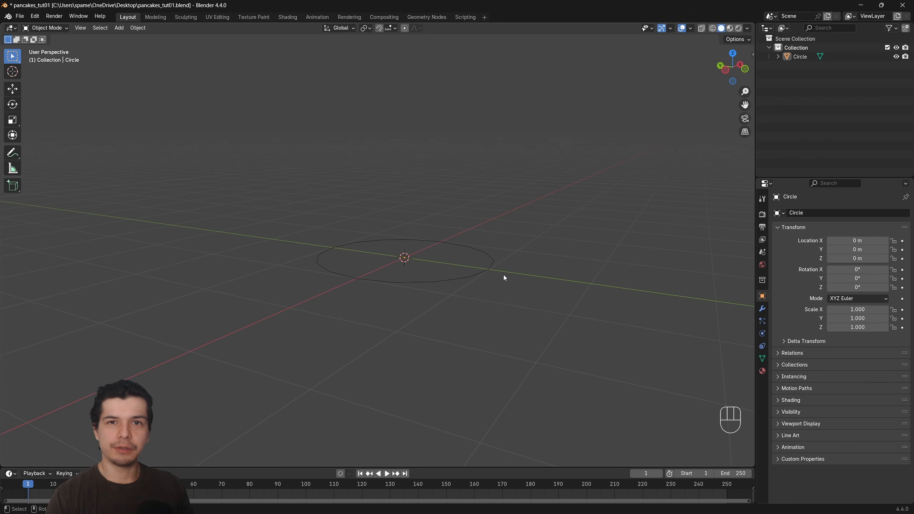
{"action": "key", "text": "KP_9"}
{"action": "key", "text": "KP_9"}
{"action": "key", "text": "KP_1"}
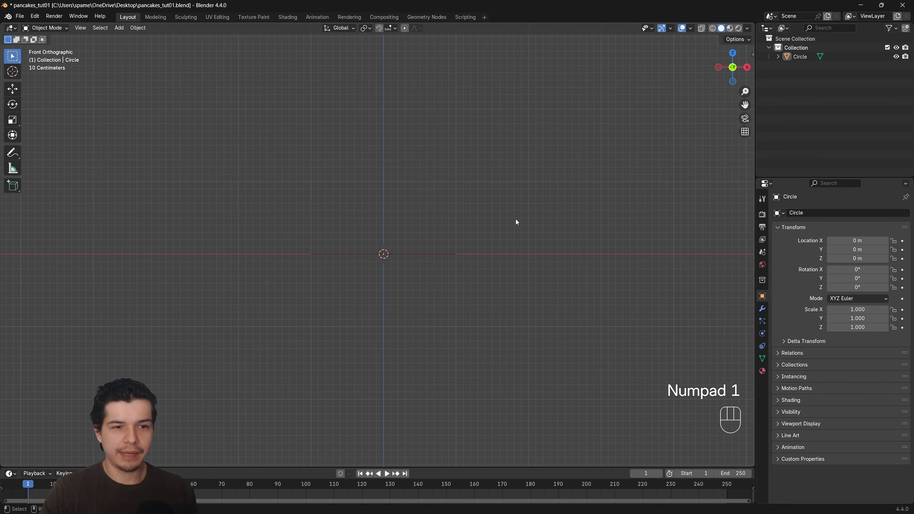
Enter Edit Mode on the circle and try the vertex, edge and face selection modes.
{"action": "middle_click_drag", "start_coordinate": [515, 219], "coordinate": [517, 225]}
{"action": "left_click", "coordinate": [449, 266]}
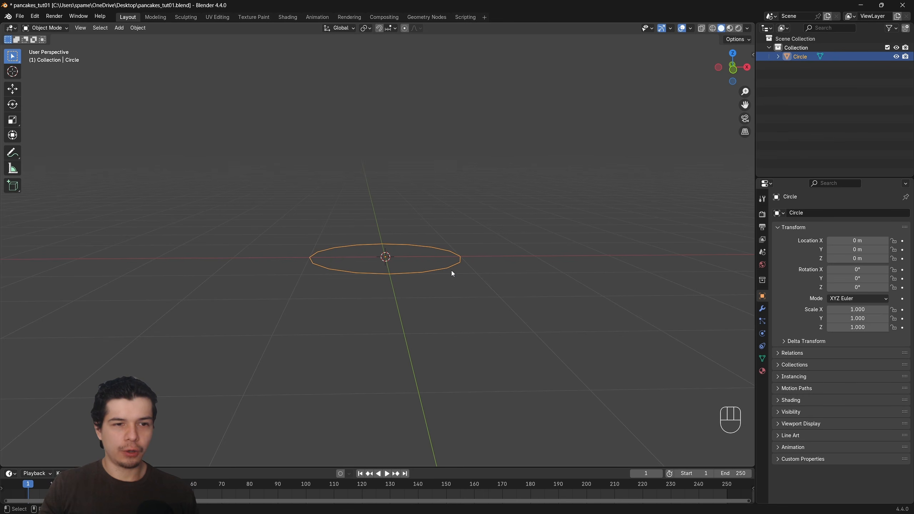
{"action": "key", "text": "Tab"}
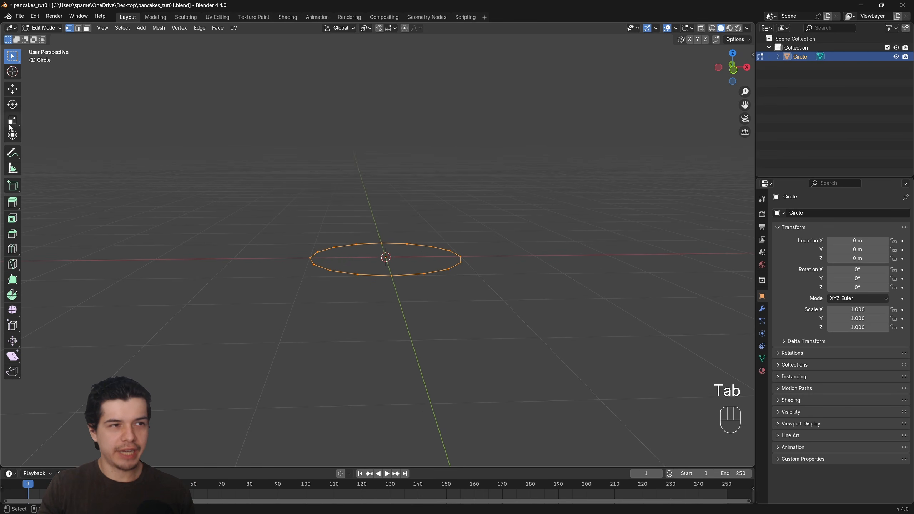
{"action": "middle_click_drag", "start_coordinate": [496, 209], "coordinate": [366, 273]}
{"action": "key", "text": "2"}
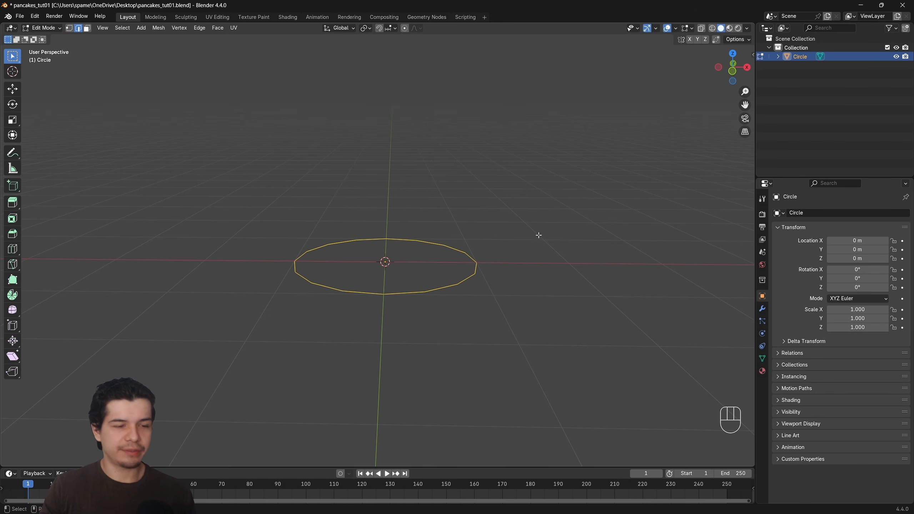
{"action": "scroll", "coordinate": [426, 187], "scroll_direction": "up", "scroll_amount": 3}
{"action": "key", "text": "1"}
{"action": "key", "text": "2"}
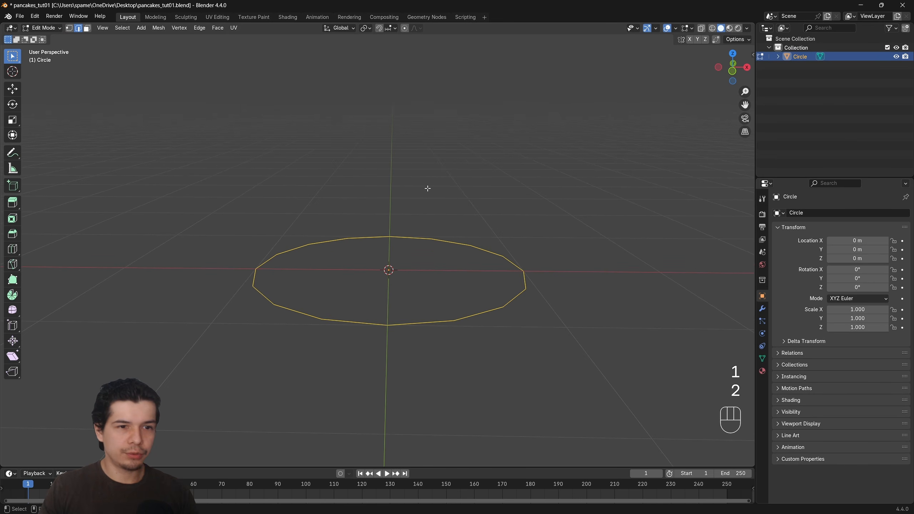
{"action": "key", "text": "3"}
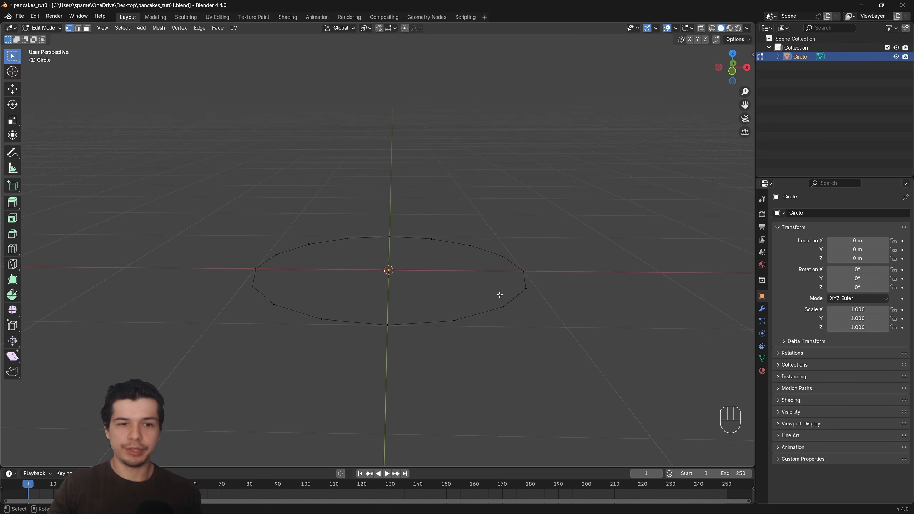
Select all the circle's vertices and extrude them straight up along Z to form the pancake's side wall.
{"action": "middle_click_drag", "start_coordinate": [499, 294], "coordinate": [520, 288]}
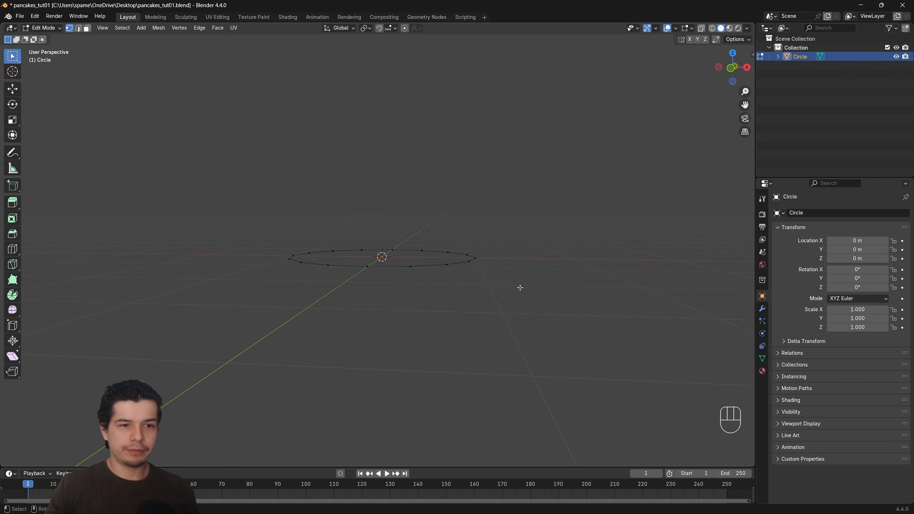
{"action": "middle_click_drag", "start_coordinate": [518, 286], "coordinate": [561, 257]}
{"action": "key", "text": "a"}
{"action": "key", "text": "e"}
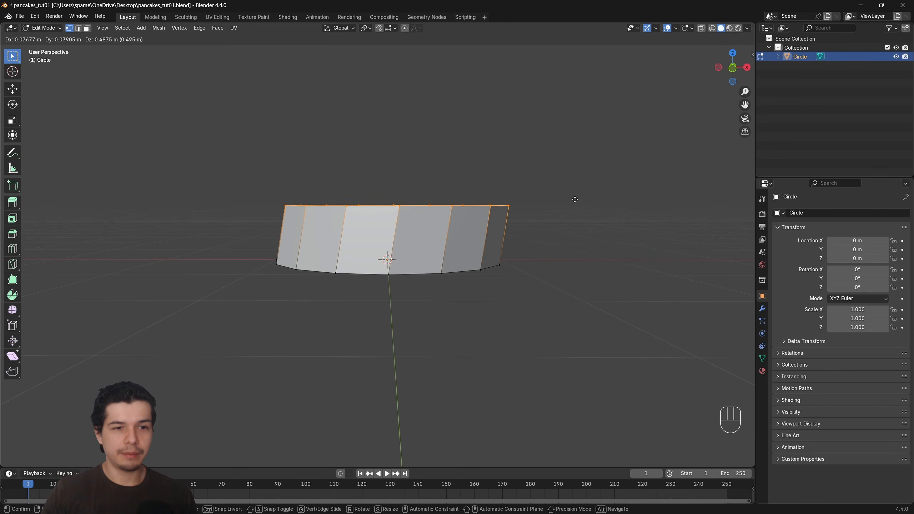
{"action": "key", "text": "z"}
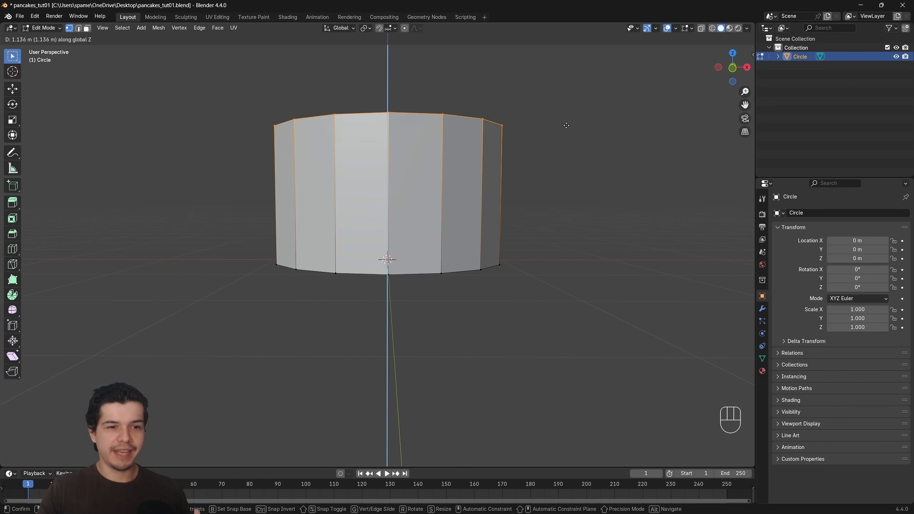
{"action": "left_click", "coordinate": [574, 220]}
Extrude the wall's top edge loop another 0.06 m or so straight up along Z.
{"action": "middle_click_drag", "start_coordinate": [574, 219], "coordinate": [590, 239]}
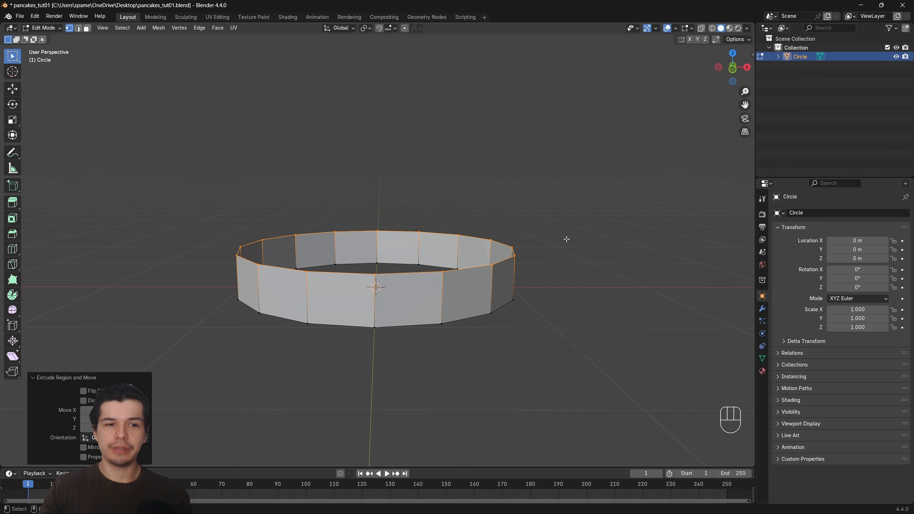
{"action": "middle_click_drag", "start_coordinate": [569, 232], "coordinate": [580, 228]}
{"action": "key", "text": "e"}
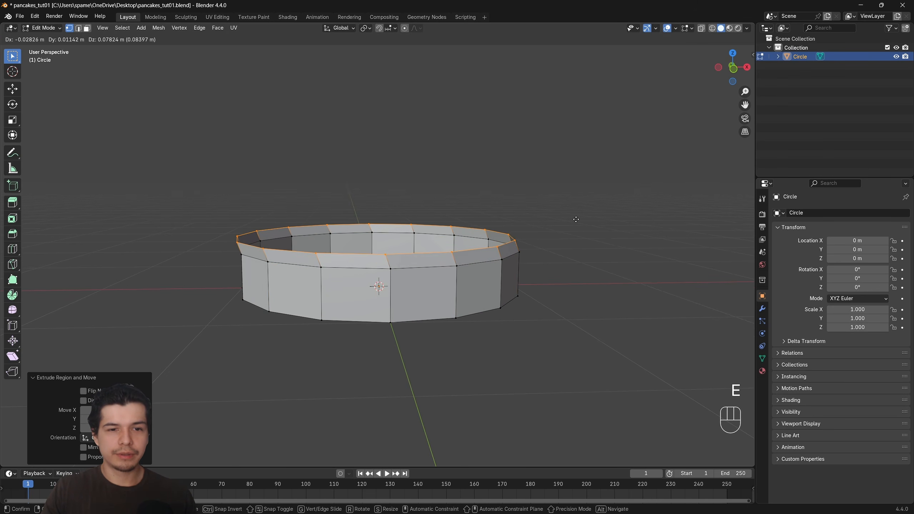
{"action": "key", "text": "z"}
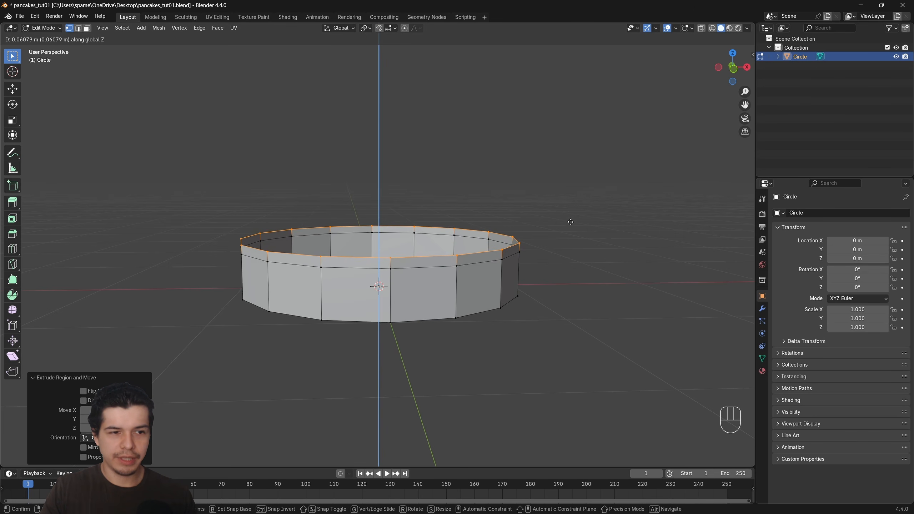
{"action": "left_click", "coordinate": [570, 222]}
Extrude the top edge loop in place and scale it inward to about 0.82 to form a flat rim.
{"action": "mouse_move", "coordinate": [570, 222]}
{"action": "middle_mouse_down"}
{"action": "mouse_move", "coordinate": [606, 241]}
{"action": "mouse_move", "coordinate": [569, 220]}
{"action": "middle_mouse_up"}
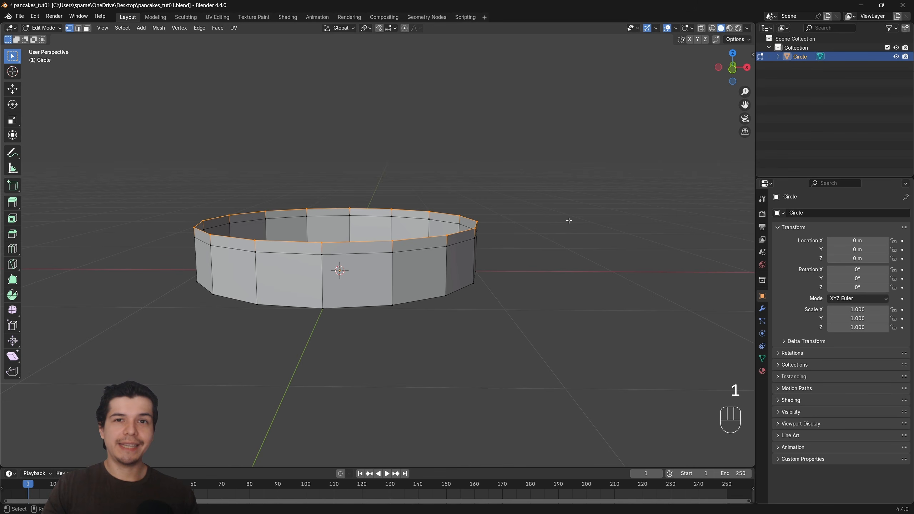
{"action": "key", "text": "e"}
{"action": "right_click", "coordinate": [560, 213]}
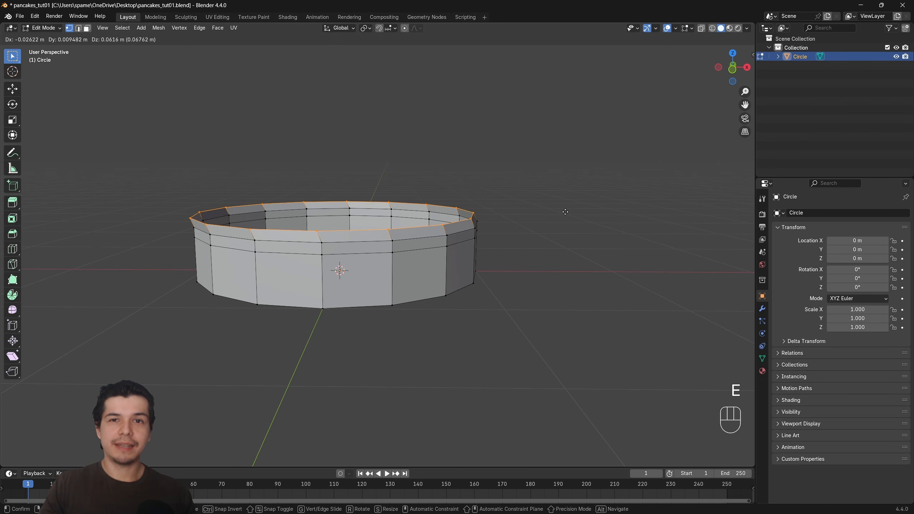
{"action": "key", "text": "s"}
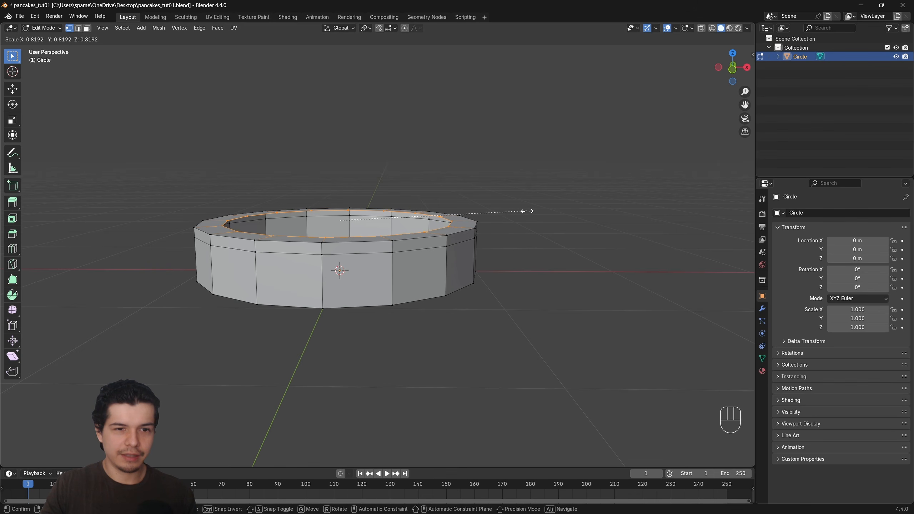
{"action": "left_click", "coordinate": [525, 211]}
Close the opening inside the top rim with Grid Fill.
{"action": "middle_click_drag", "start_coordinate": [522, 214], "coordinate": [577, 253]}
{"action": "scroll", "coordinate": [578, 248], "scroll_direction": "down", "scroll_amount": 2}
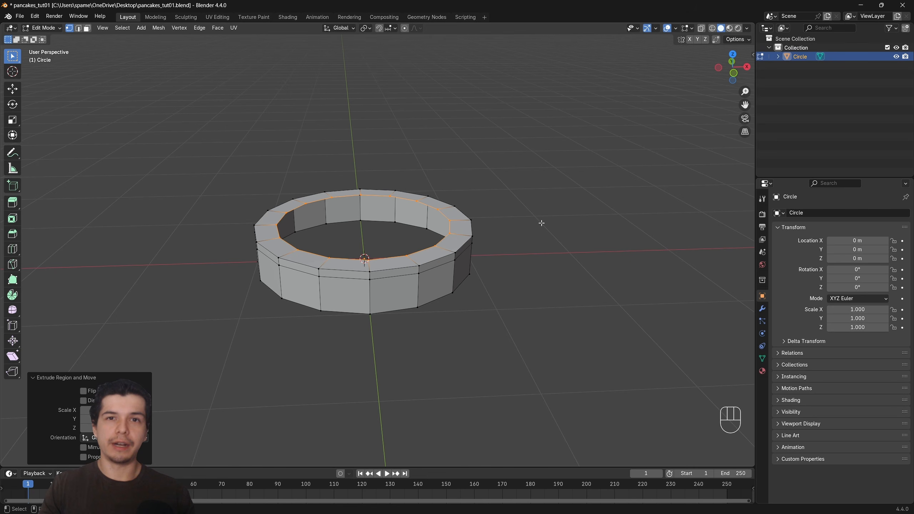
{"action": "key", "text": "F3"}
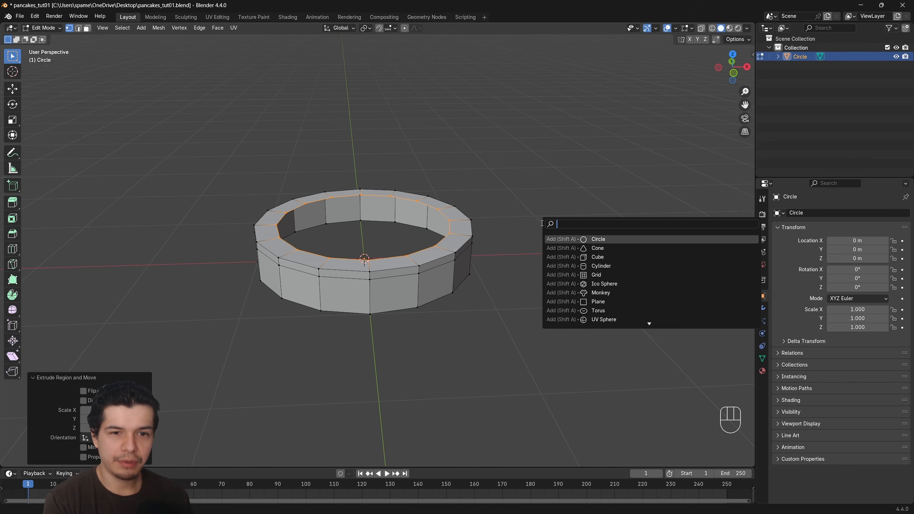
{"action": "type", "text": "Grid Fill"}
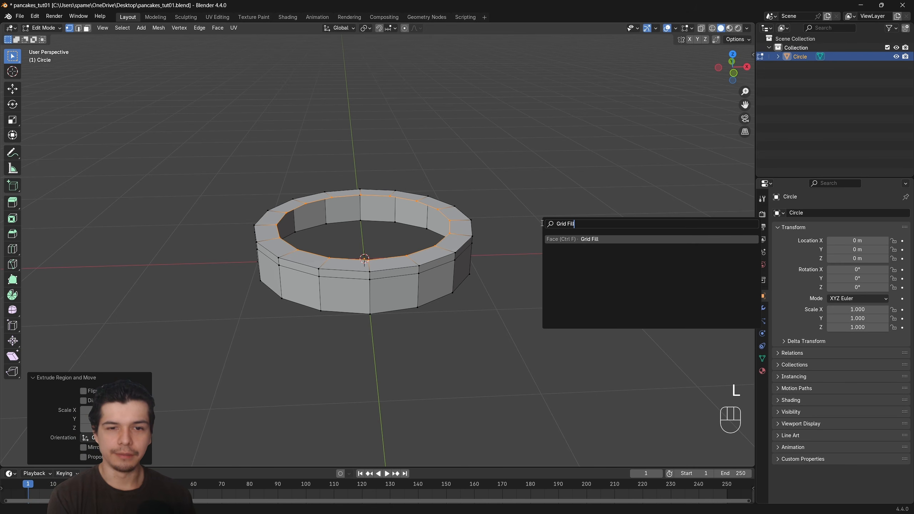
{"action": "left_click", "coordinate": [580, 240]}
{"action": "scroll", "coordinate": [547, 265], "scroll_direction": "up", "scroll_amount": 3}
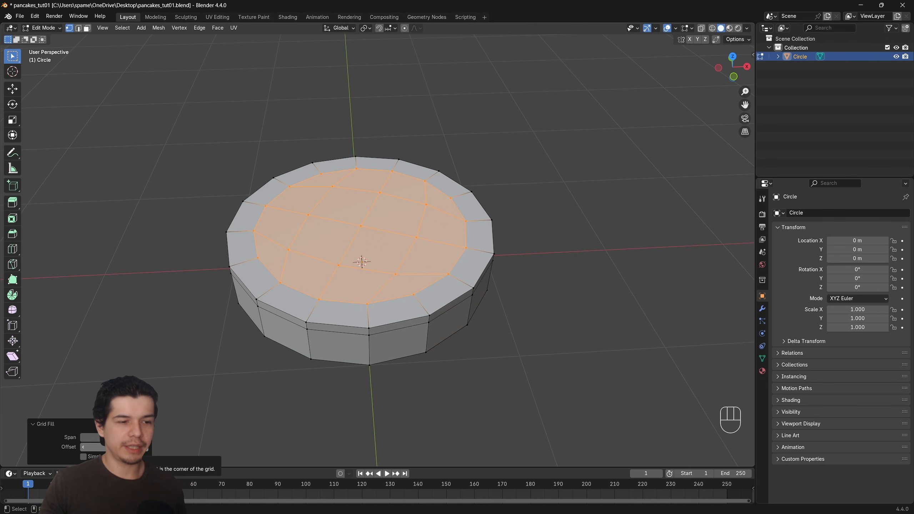
Set the grid fill's offset to 0 and its span to 4.
{"action": "left_click", "coordinate": [83, 447]}
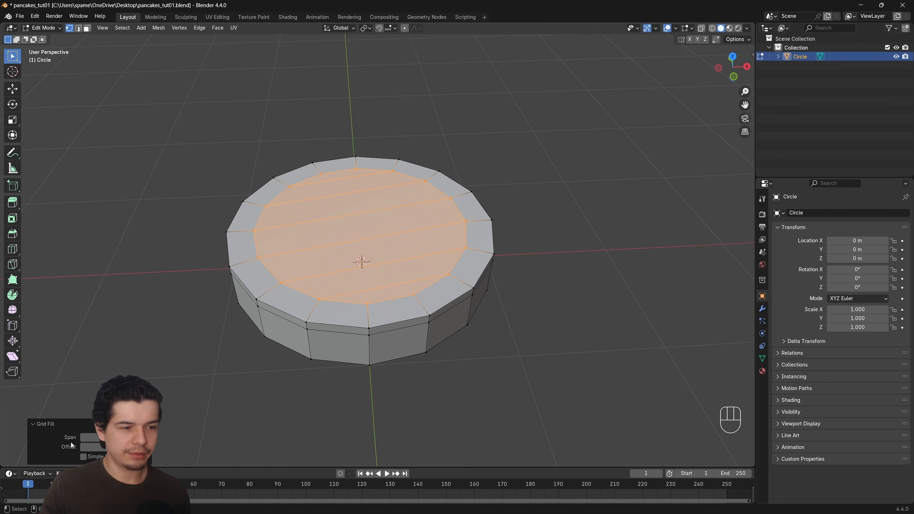
{"action": "double_click", "coordinate": [79, 436]}
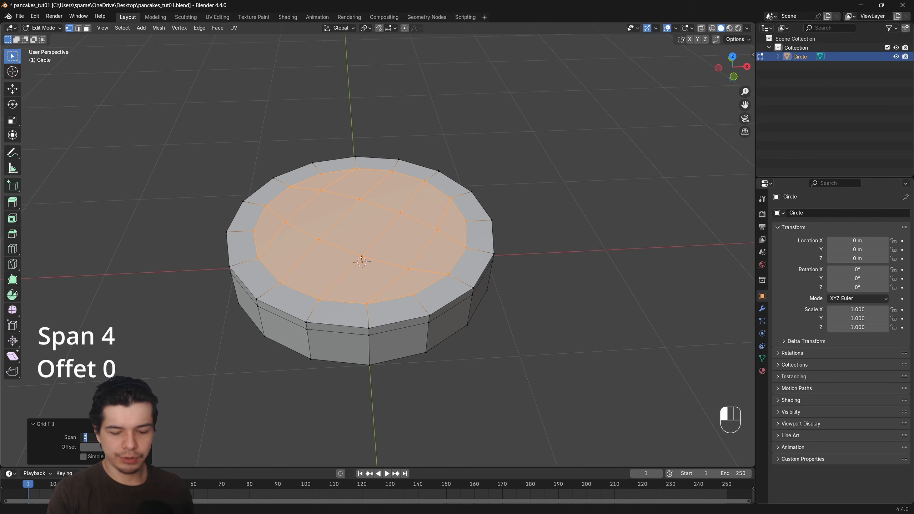
{"action": "type", "text": "4"}
{"action": "key", "text": "Return"}
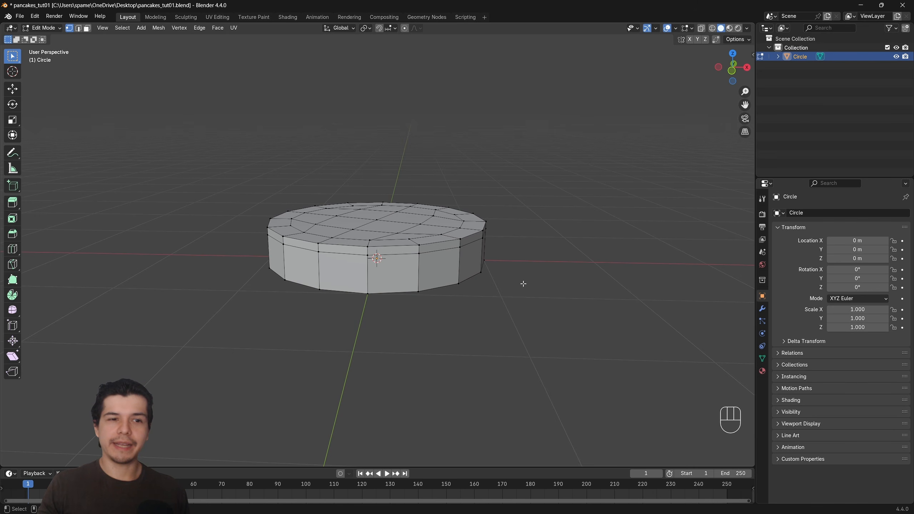
{"action": "middle_click_drag", "start_coordinate": [510, 286], "coordinate": [512, 265]}
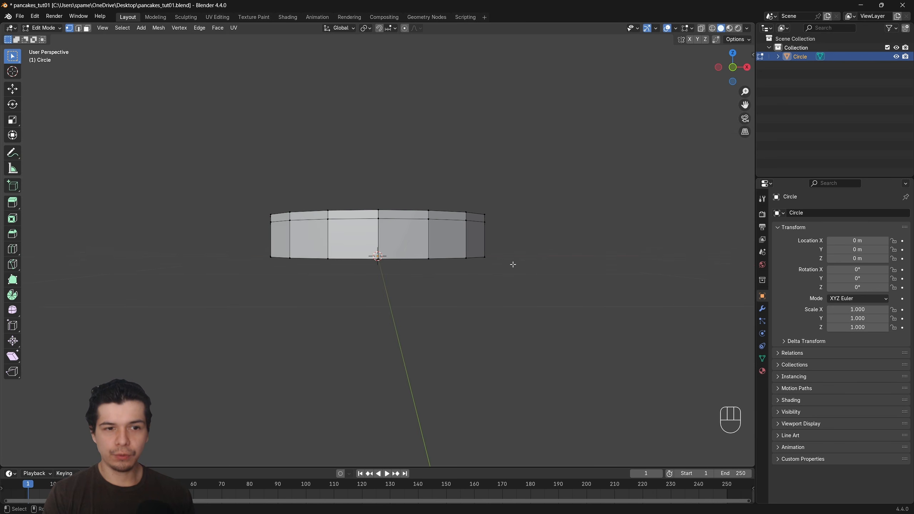
Select the entire pancake mesh in front view and run Symmetrize on it.
{"action": "key", "text": "KP_1"}
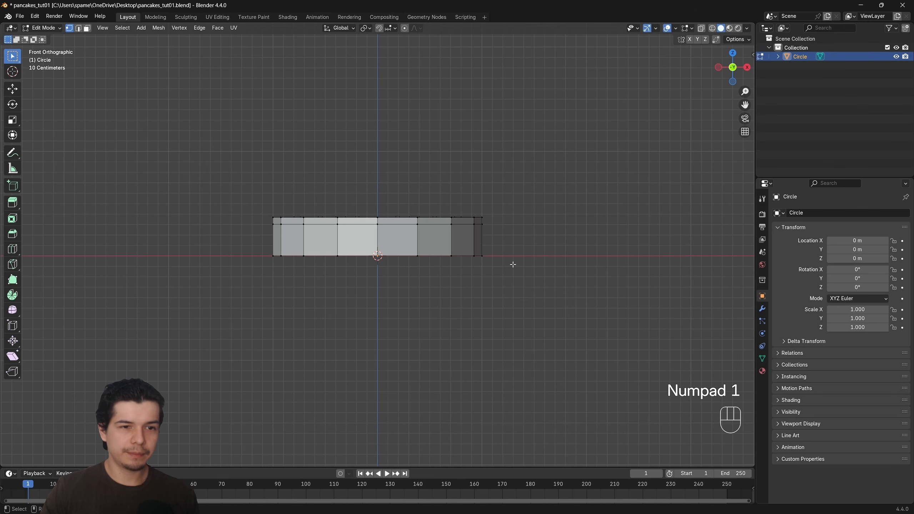
{"action": "scroll", "coordinate": [533, 263], "scroll_direction": "up", "scroll_amount": 1}
{"action": "middle_click_drag", "start_coordinate": [543, 262], "coordinate": [531, 248], "text": "shift"}
{"action": "scroll", "coordinate": [570, 258], "scroll_direction": "up", "scroll_amount": 2}
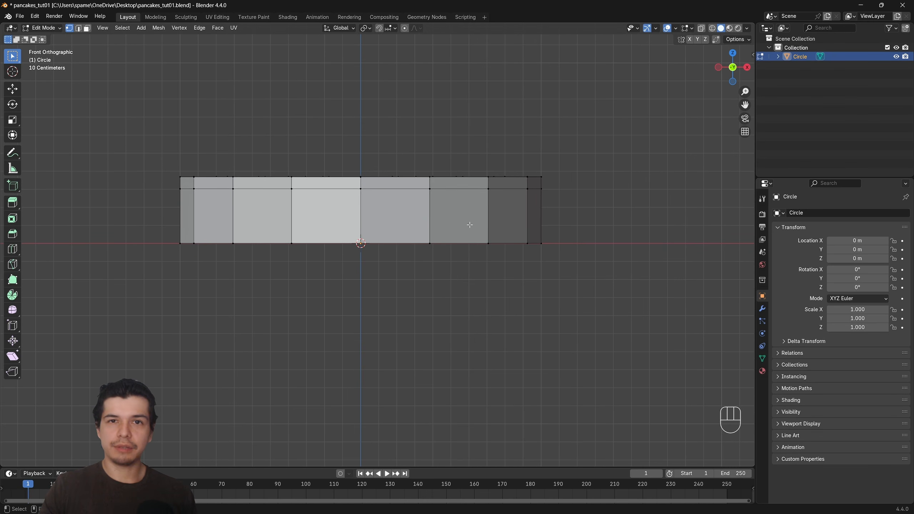
{"action": "key", "text": "a"}
{"action": "scroll", "coordinate": [568, 282], "scroll_direction": "down", "scroll_amount": 3}
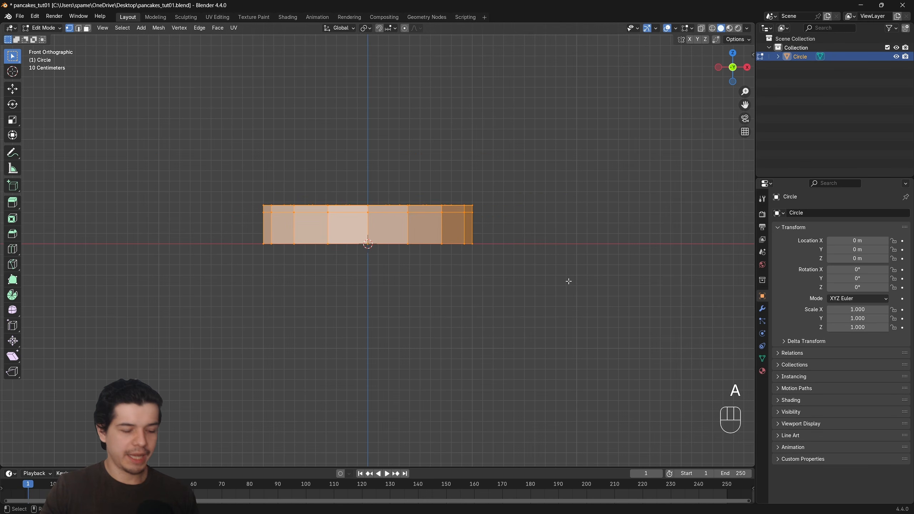
{"action": "key", "text": "F3"}
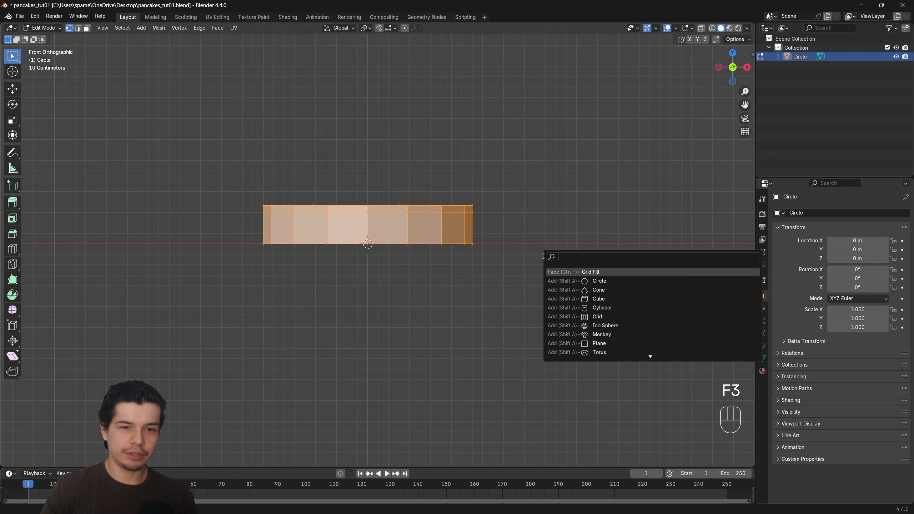
{"action": "type", "text": "Symm"}
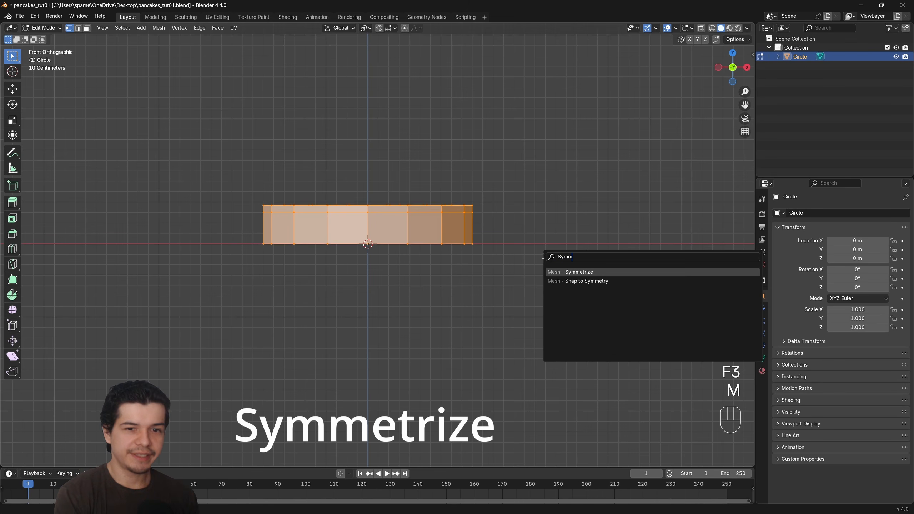
{"action": "type", "text": "etr"}
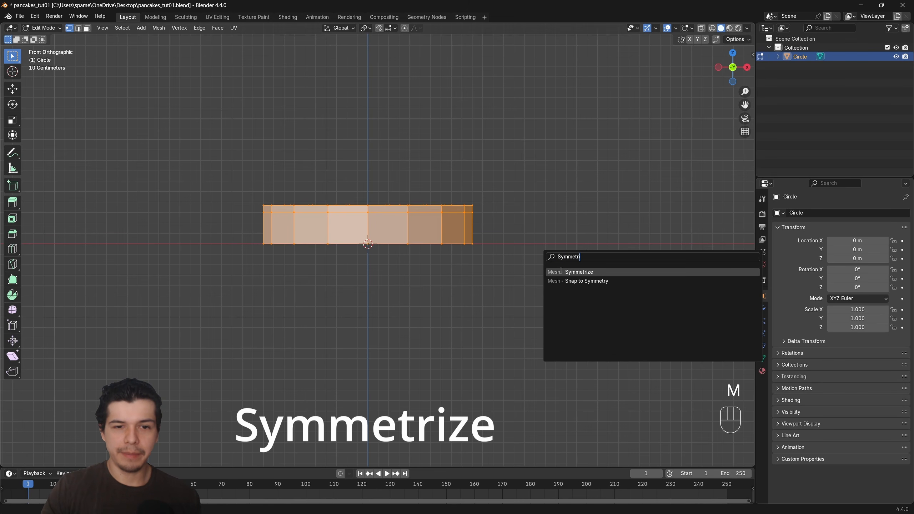
{"action": "left_click", "coordinate": [567, 271]}
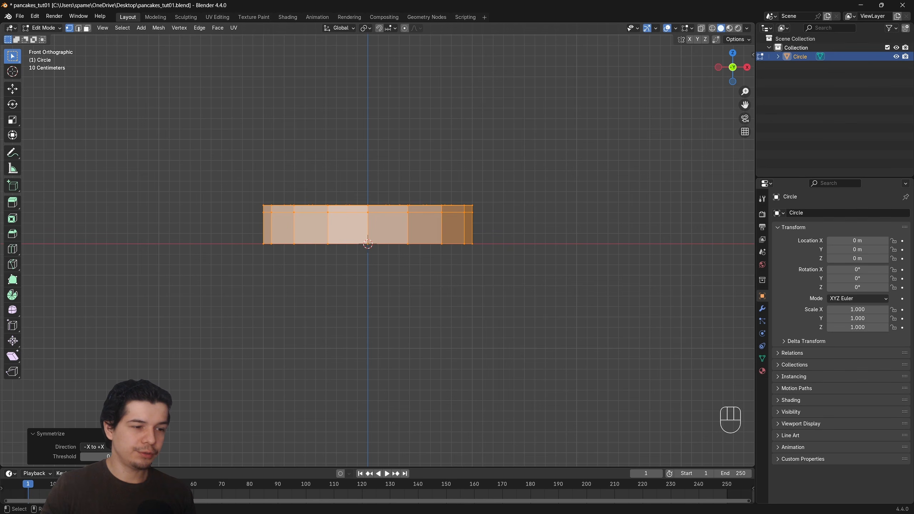
Set the Symmetrize direction to +Z to -Z so the upper half mirrors below the origin.
{"action": "left_click", "coordinate": [142, 447]}
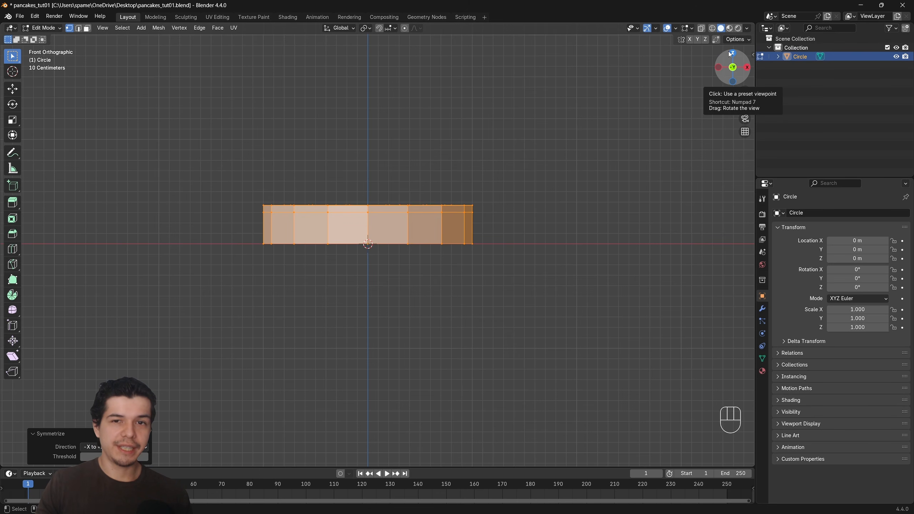
{"action": "left_click", "coordinate": [99, 448]}
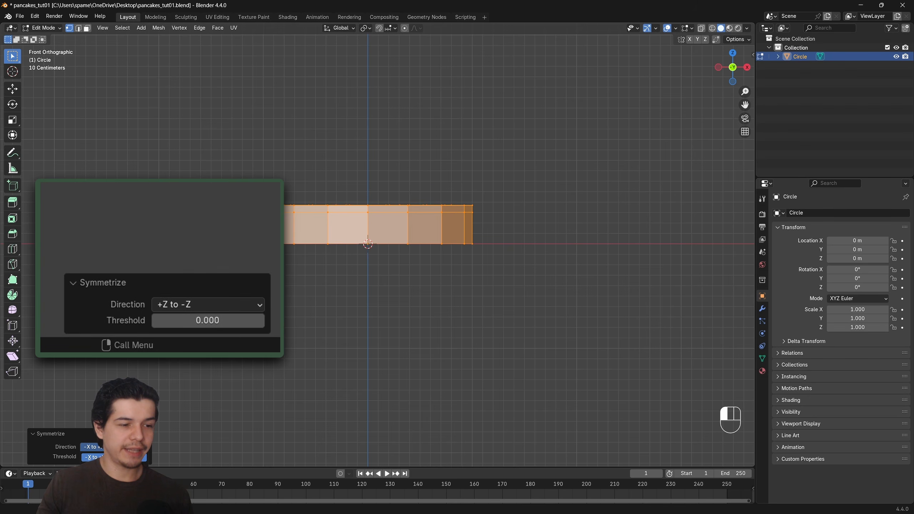
{"action": "left_click", "coordinate": [101, 503]}
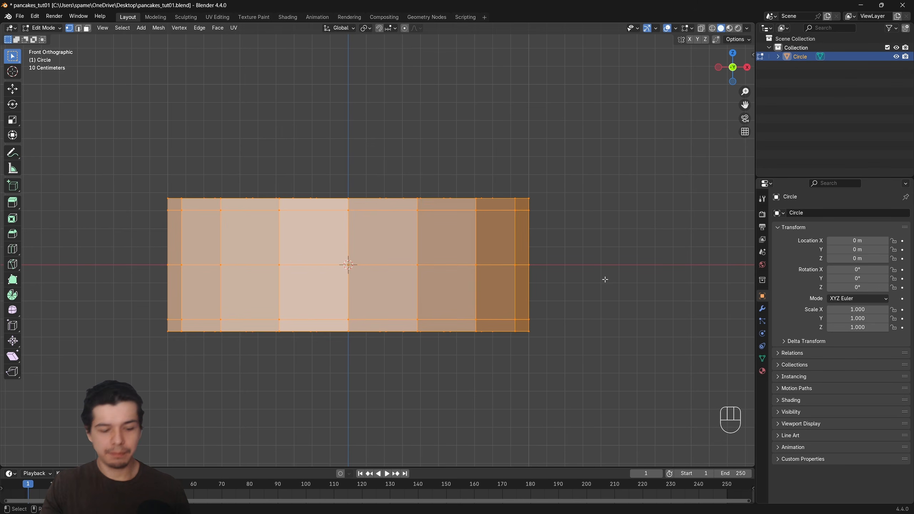
Merge the selected mesh's overlapping vertices by distance.
{"action": "key", "text": "m"}
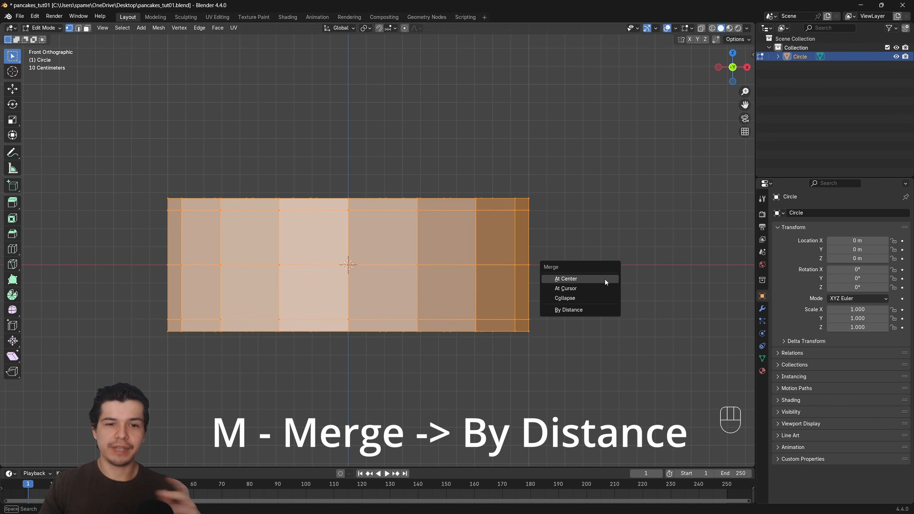
{"action": "left_click", "coordinate": [589, 310]}
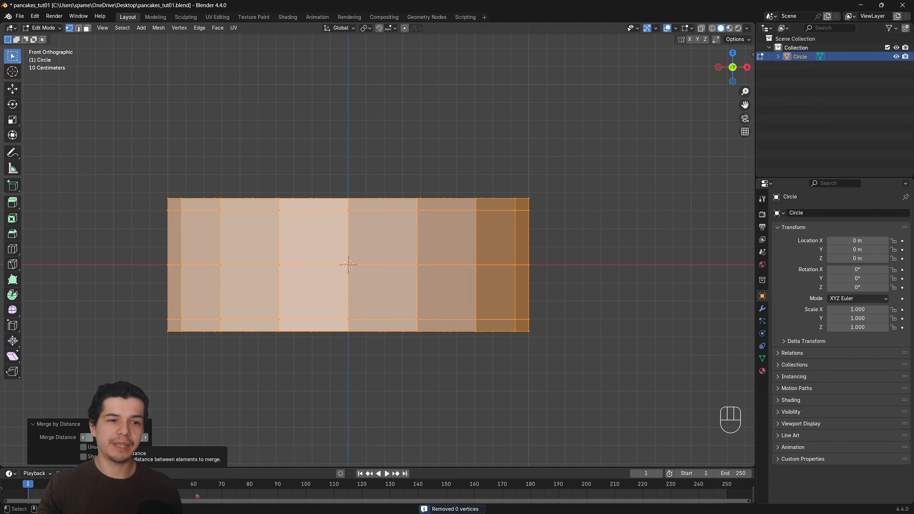
{"action": "key", "text": "2"}
{"action": "left_click", "coordinate": [550, 266], "text": "alt"}
{"action": "key", "text": "g"}
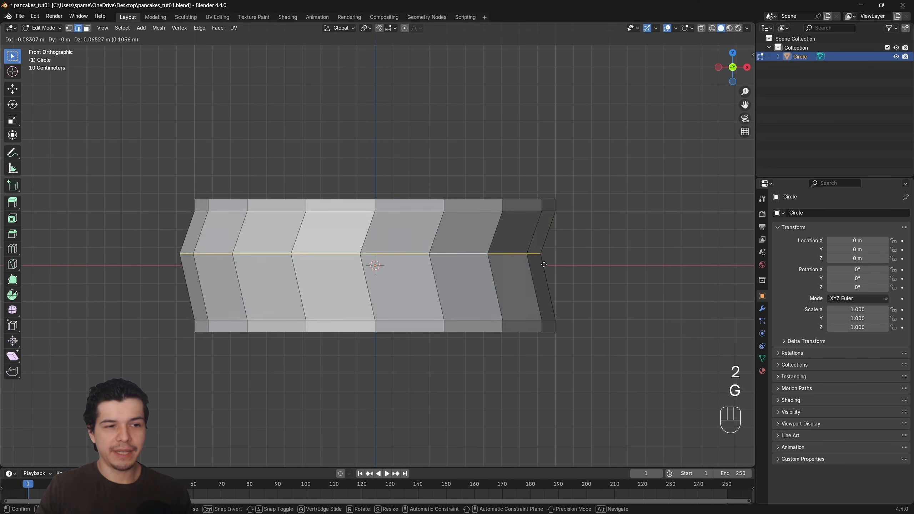
{"action": "right_click", "coordinate": [545, 255]}
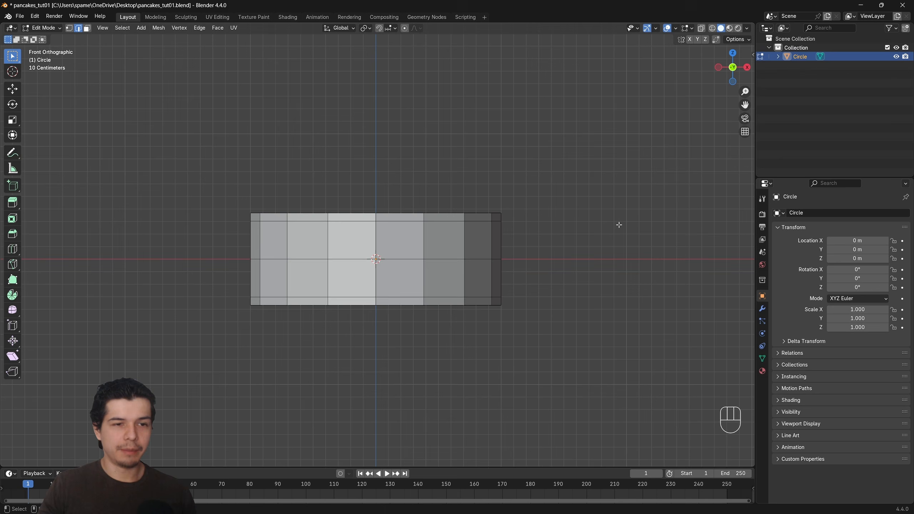
{"action": "middle_click_drag", "start_coordinate": [619, 225], "coordinate": [607, 349]}
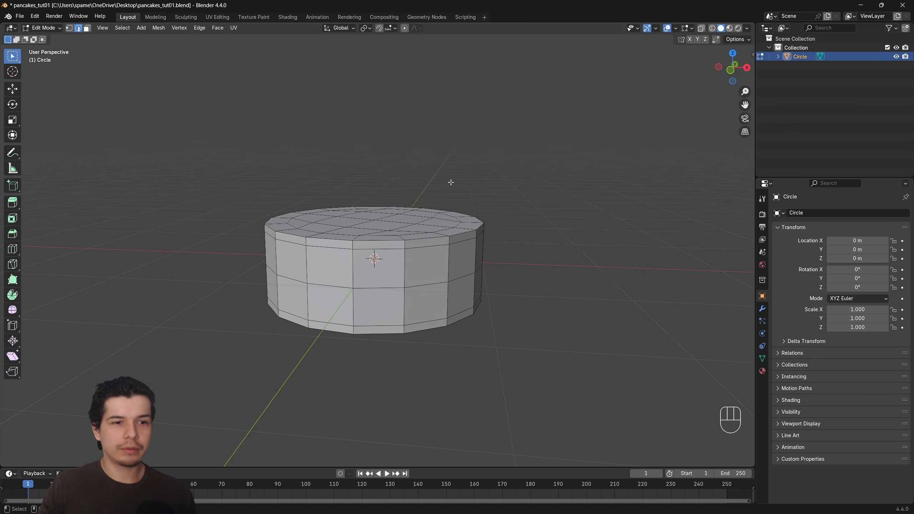
Return to Object Mode, try a Subdivision Surface modifier on the pancake, and undo it.
{"action": "key", "text": "Tab"}
{"action": "middle_click_drag", "start_coordinate": [573, 247], "coordinate": [473, 226]}
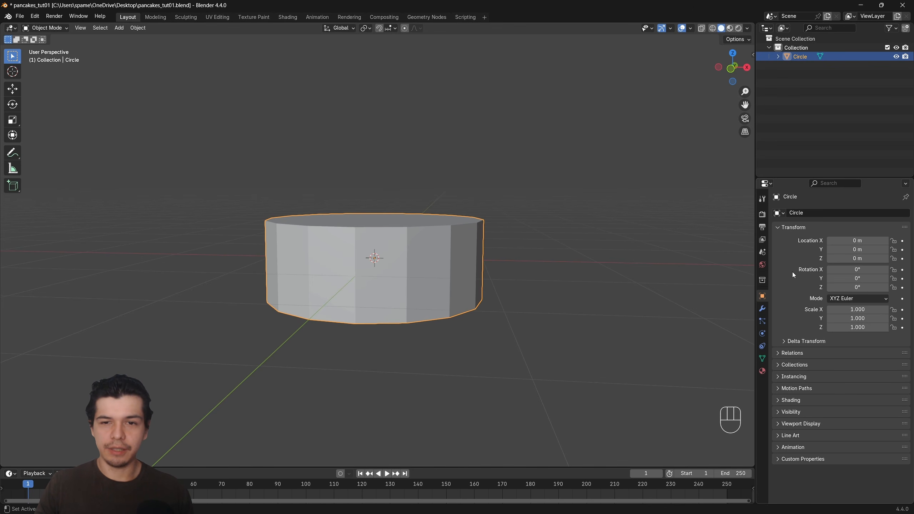
{"action": "left_click", "coordinate": [763, 310]}
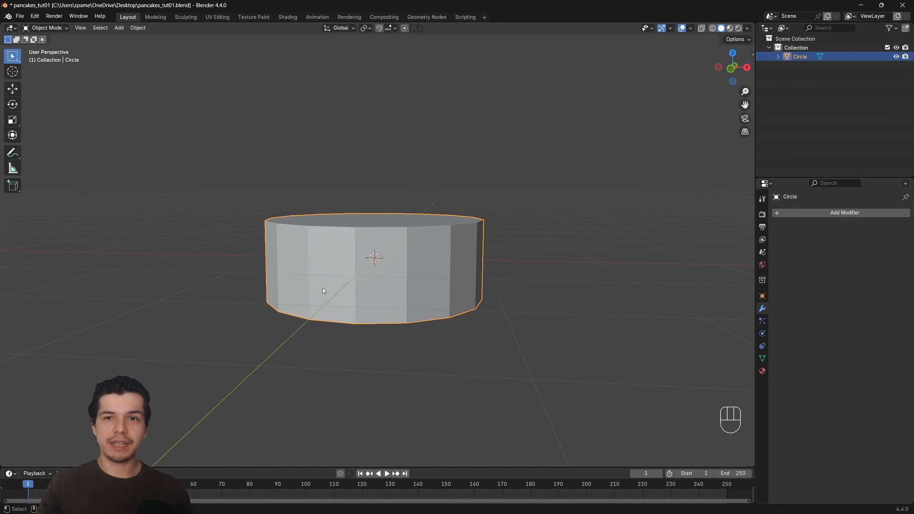
{"action": "left_click", "coordinate": [829, 213]}
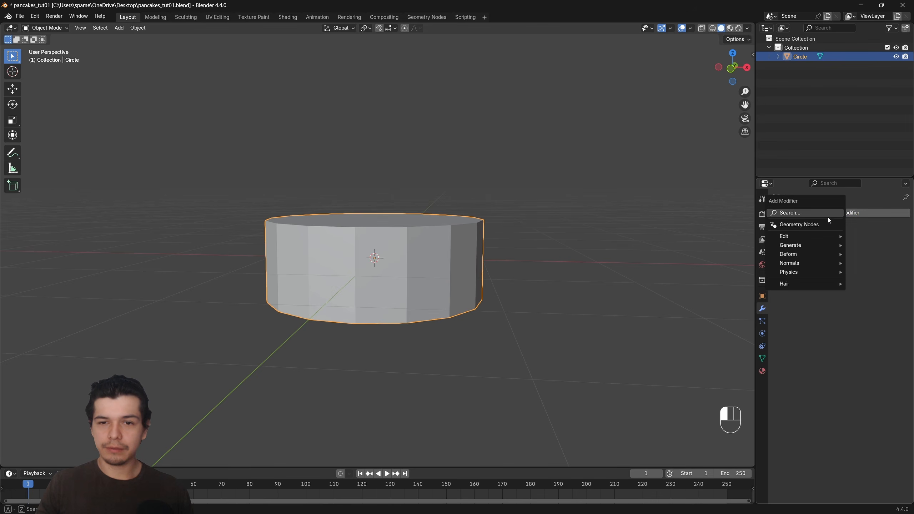
{"action": "mouse_move", "coordinate": [815, 245]}
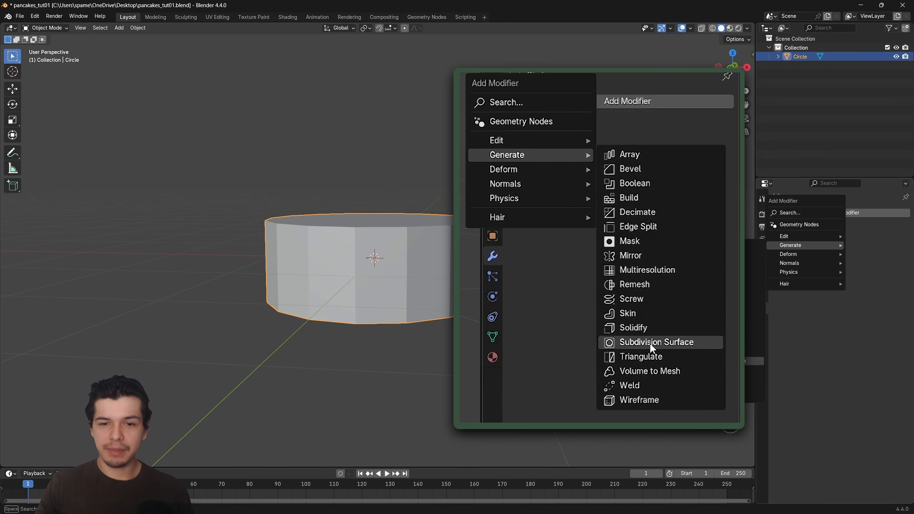
{"action": "left_click", "coordinate": [718, 362]}
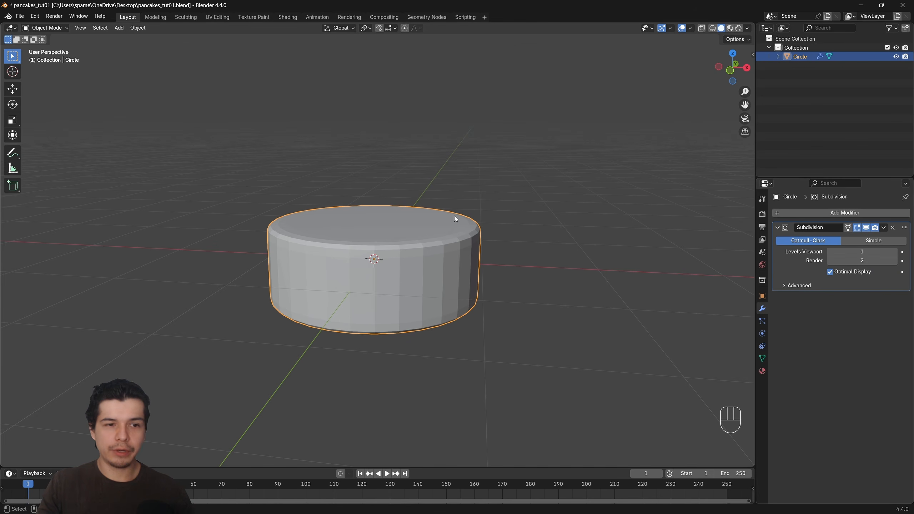
{"action": "middle_click_drag", "start_coordinate": [454, 215], "coordinate": [484, 279]}
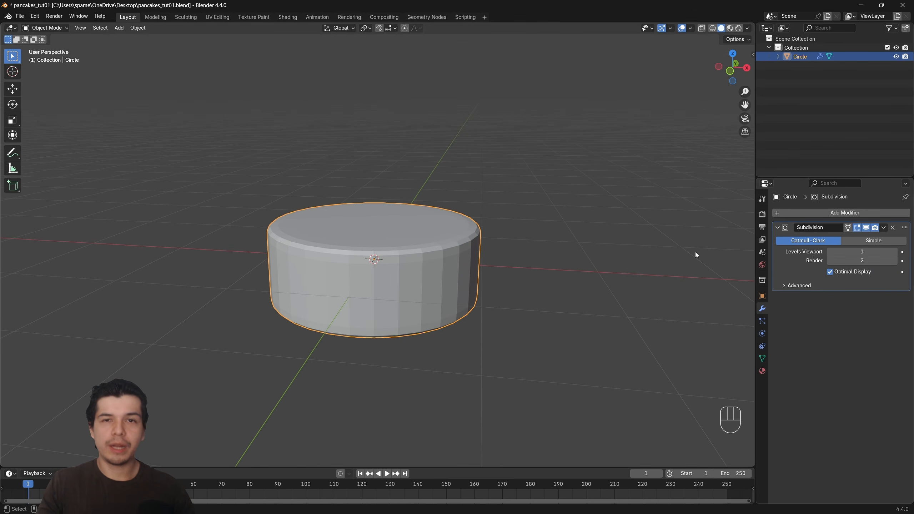
{"action": "scroll", "coordinate": [550, 281], "scroll_direction": "up", "scroll_amount": 1}
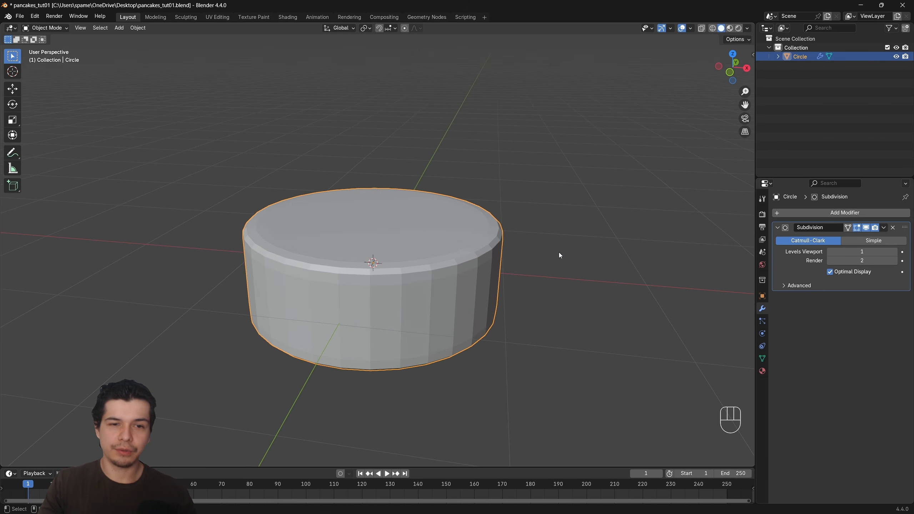
{"action": "scroll", "coordinate": [558, 252], "scroll_direction": "down", "scroll_amount": 1}
{"action": "key", "text": "ctrl+z"}
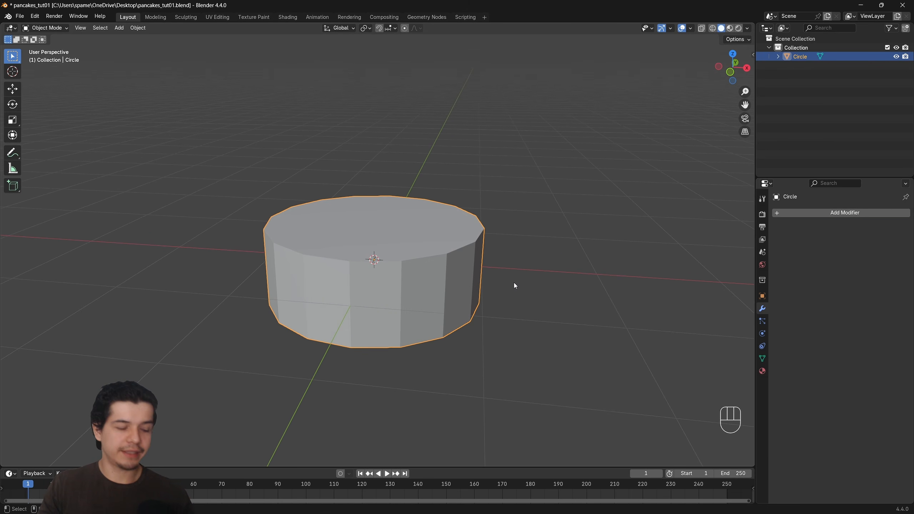
Add a Subdivision Surface modifier to the pancake, try viewport levels 2 to 4, and settle on level 1.
{"action": "key", "text": "ctrl+1"}
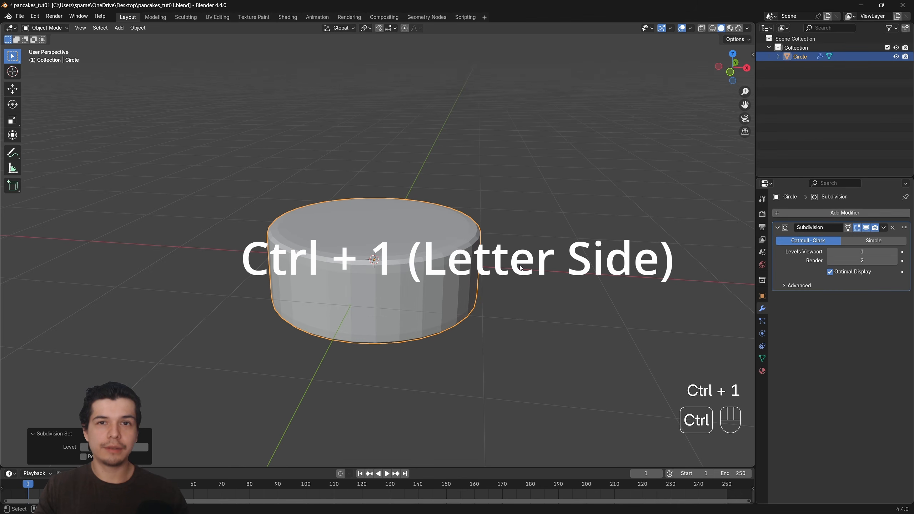
{"action": "key", "text": "ctrl+2"}
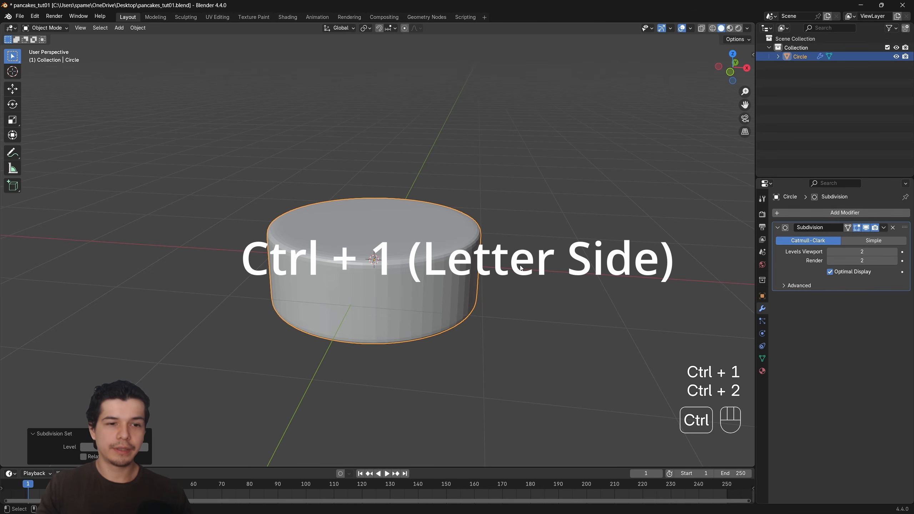
{"action": "key", "text": "ctrl+3"}
{"action": "key", "text": "ctrl+4"}
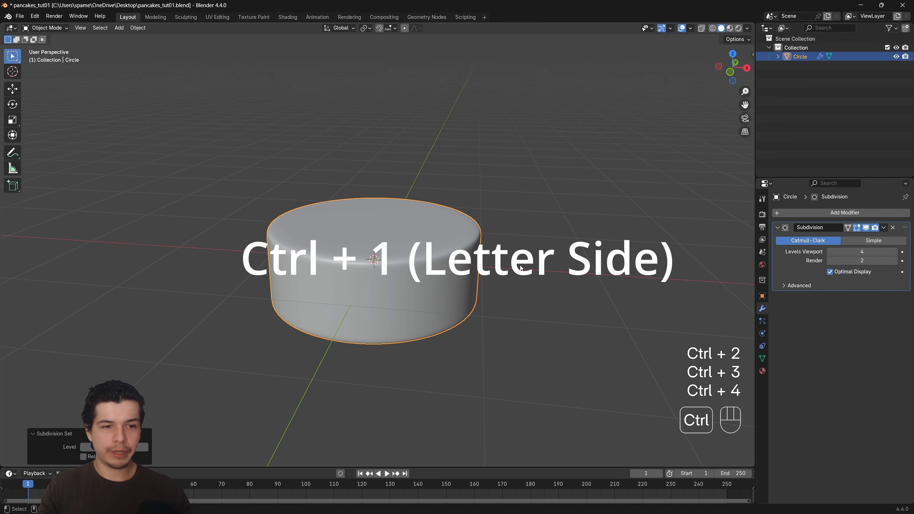
{"action": "key", "text": "ctrl+1"}
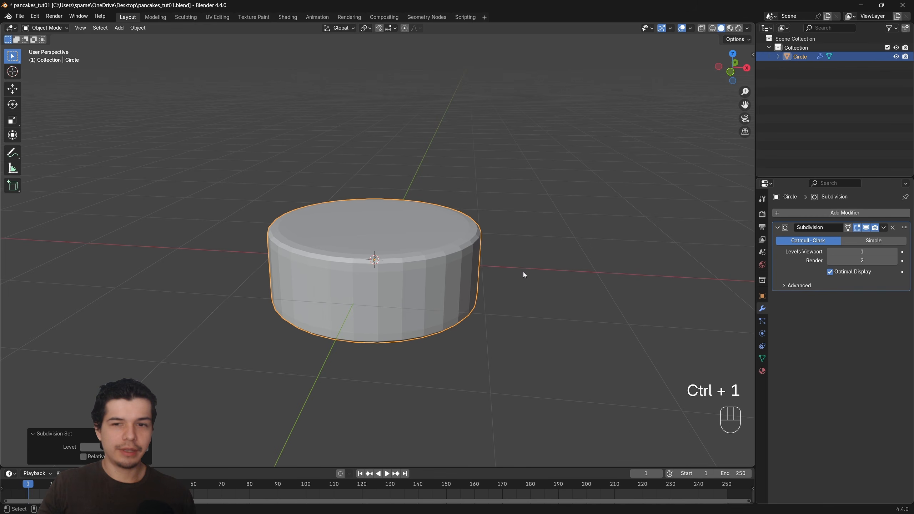
{"action": "middle_click_drag", "start_coordinate": [527, 265], "coordinate": [524, 262]}
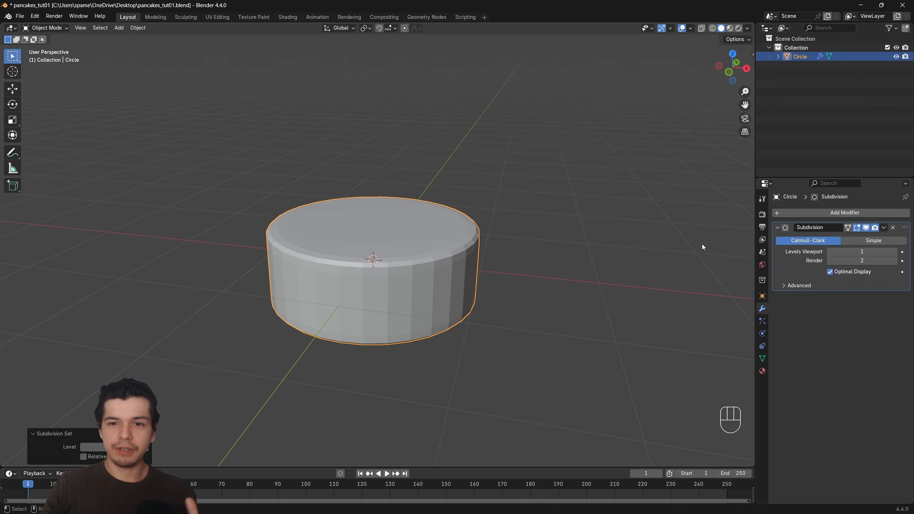
{"action": "middle_click_drag", "start_coordinate": [596, 262], "coordinate": [598, 259]}
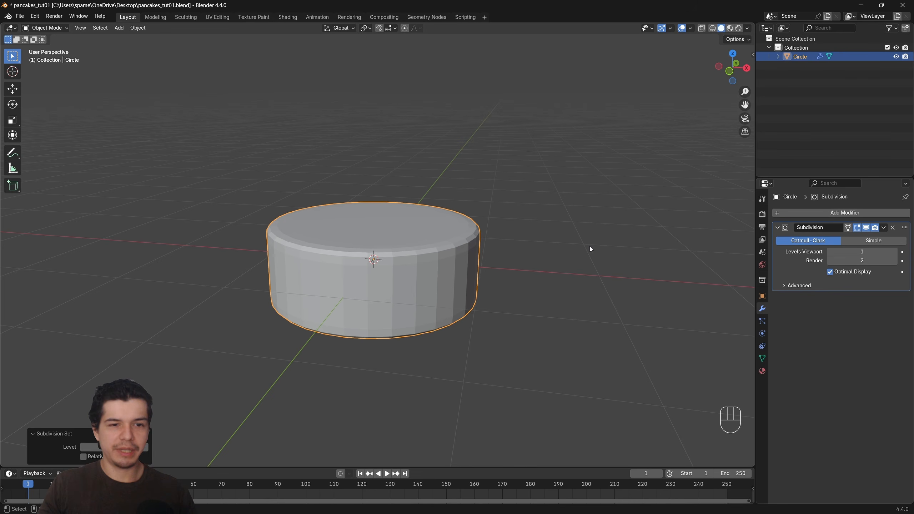
In Edit Mode, try sliding the edge loop just below the pancake's top rim, and undo the slide.
{"action": "middle_click_drag", "start_coordinate": [562, 242], "coordinate": [468, 222]}
{"action": "scroll", "coordinate": [506, 286], "scroll_direction": "up", "scroll_amount": 3}
{"action": "key", "text": "Tab"}
{"action": "middle_click_drag", "start_coordinate": [491, 253], "coordinate": [513, 266]}
{"action": "middle_click_drag", "start_coordinate": [473, 189], "coordinate": [531, 225], "text": "shift"}
{"action": "key", "text": "2"}
{"action": "left_click", "coordinate": [508, 235], "text": "alt"}
{"action": "scroll", "coordinate": [507, 234], "scroll_direction": "up", "scroll_amount": 2}
{"action": "key", "text": "g"}
{"action": "key", "text": "g"}
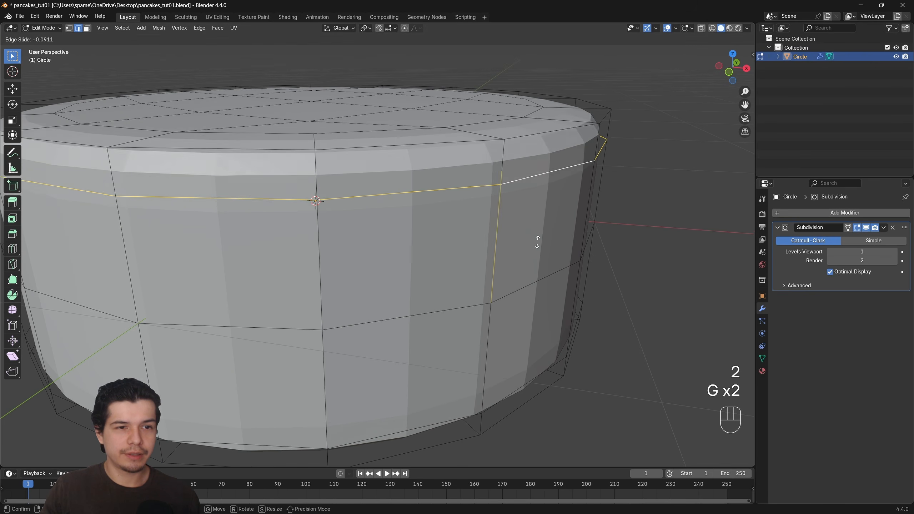
{"action": "left_click", "coordinate": [567, 230]}
{"action": "middle_click_drag", "start_coordinate": [567, 230], "coordinate": [539, 234], "text": "shift"}
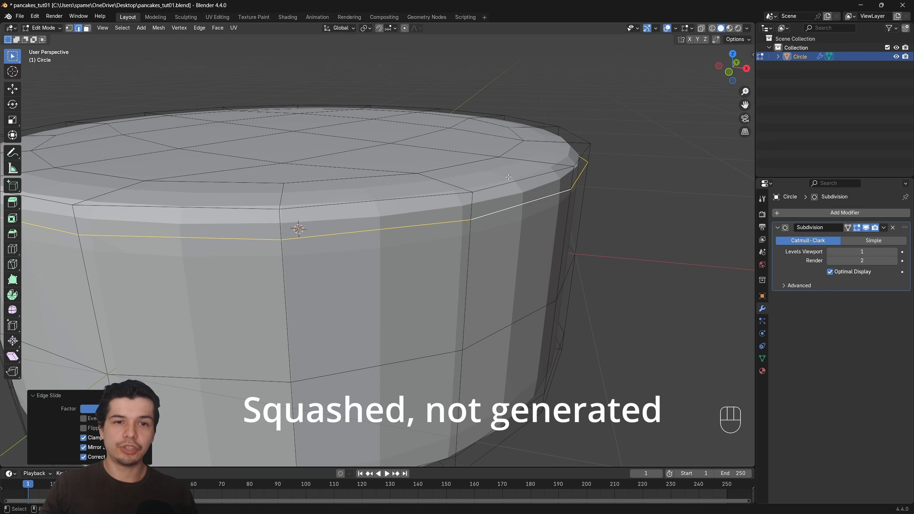
{"action": "key", "text": "ctrl+z"}
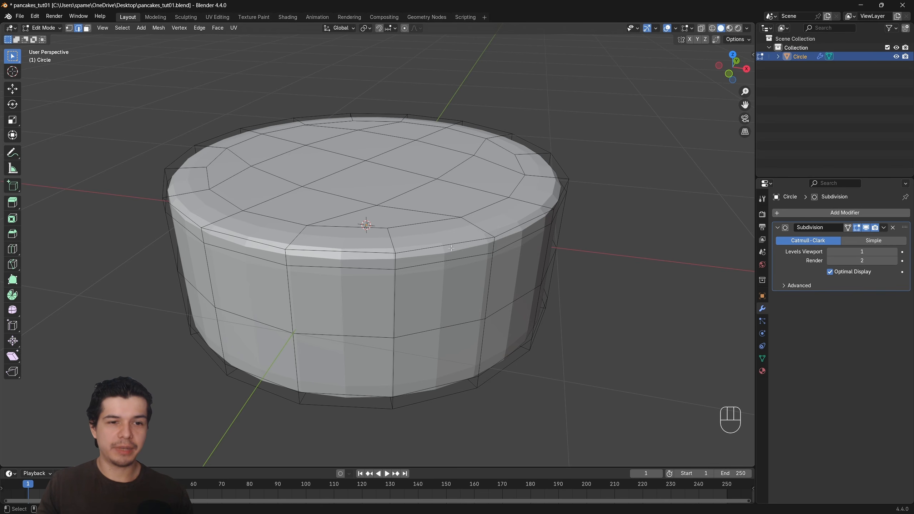
Select the outer edge loop around the pancake's top rim.
{"action": "key", "text": "alt"}
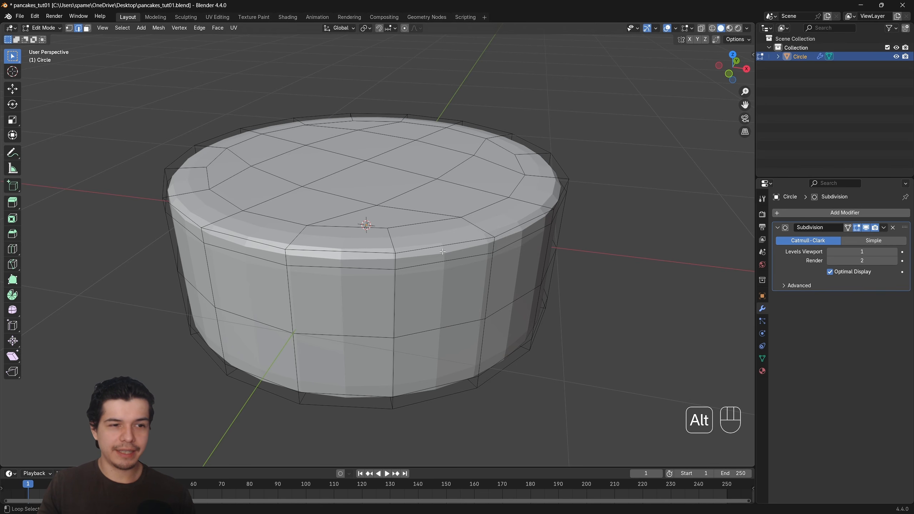
{"action": "left_click", "coordinate": [416, 255], "text": "alt"}
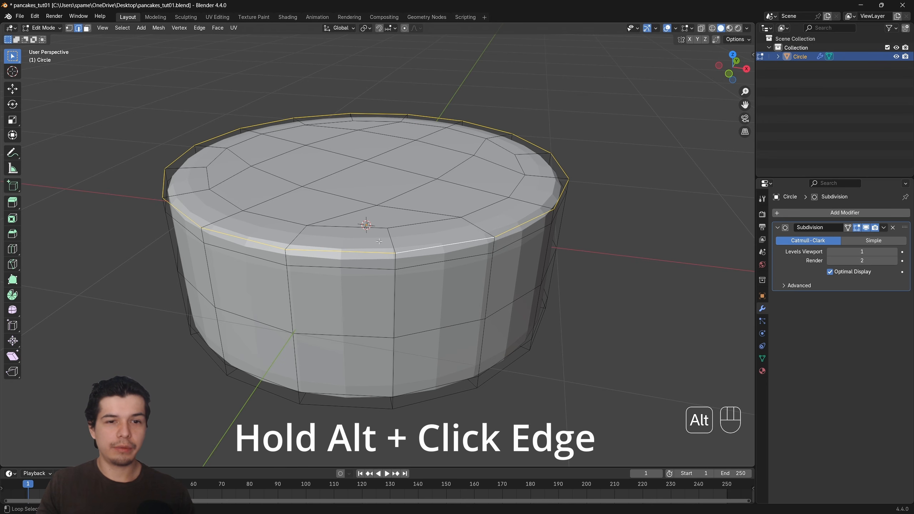
{"action": "middle_click_drag", "start_coordinate": [610, 225], "coordinate": [602, 220]}
{"action": "scroll", "coordinate": [602, 222], "scroll_direction": "up", "scroll_amount": 1}
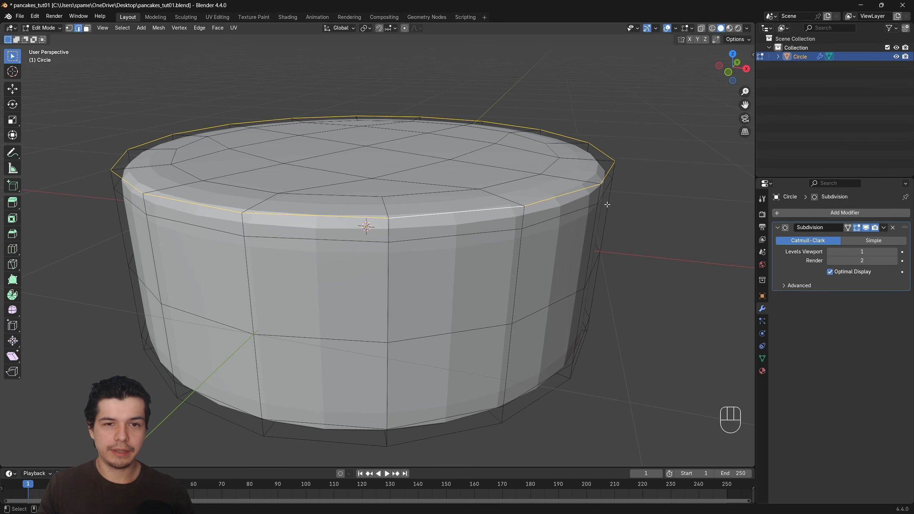
Try deleting the edges of the selected top rim loop, and undo the deletion.
{"action": "middle_click_drag", "start_coordinate": [607, 204], "coordinate": [625, 220]}
{"action": "key", "text": "x"}
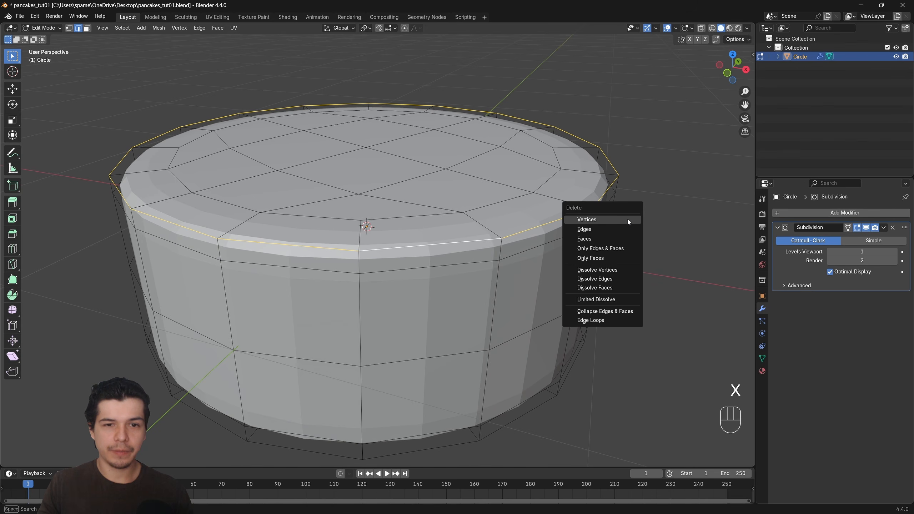
{"action": "left_click", "coordinate": [609, 229]}
{"action": "middle_click_drag", "start_coordinate": [609, 229], "coordinate": [475, 254]}
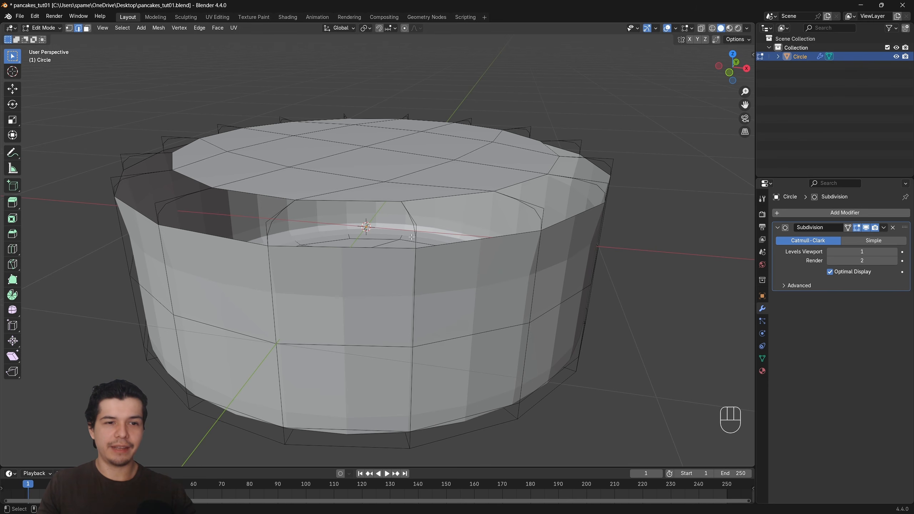
{"action": "middle_click_drag", "start_coordinate": [433, 240], "coordinate": [568, 223]}
{"action": "key", "text": "ctrl+z"}
{"action": "key", "text": "ctrl+z"}
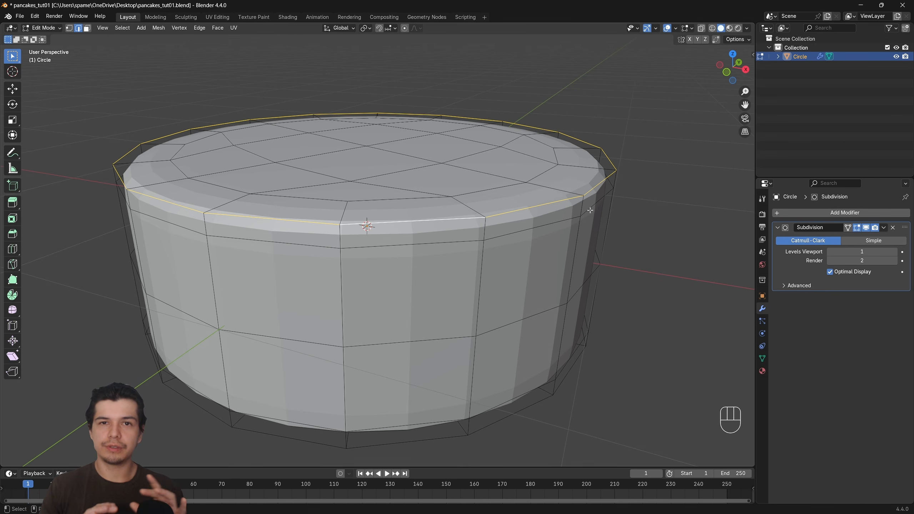
Dissolve the outer edge loops around the pancake's top rim and bottom rim.
{"action": "key", "text": "x"}
{"action": "left_click", "coordinate": [576, 250]}
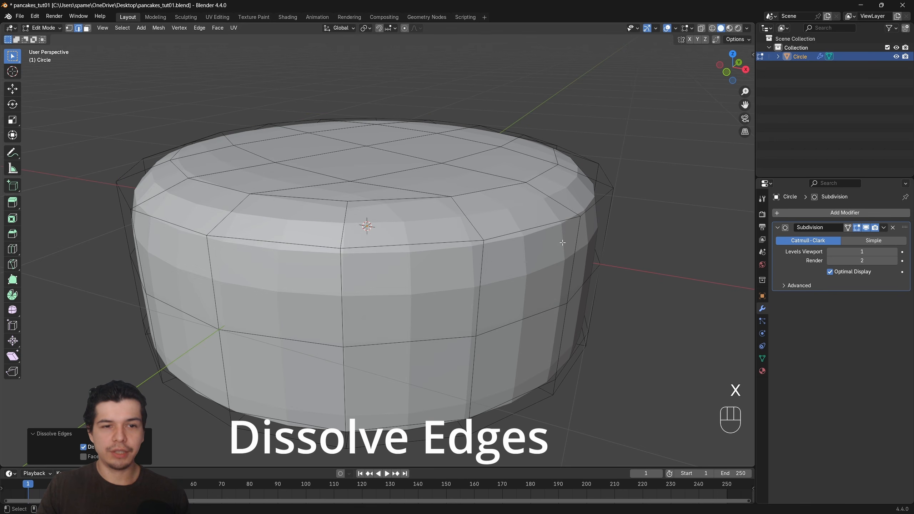
{"action": "middle_click_drag", "start_coordinate": [576, 248], "coordinate": [608, 246]}
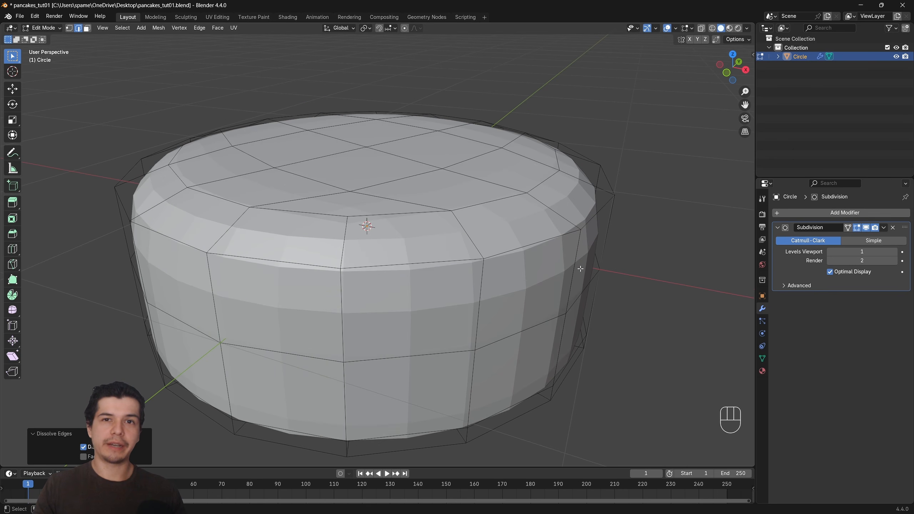
{"action": "left_click", "coordinate": [446, 234], "text": "alt"}
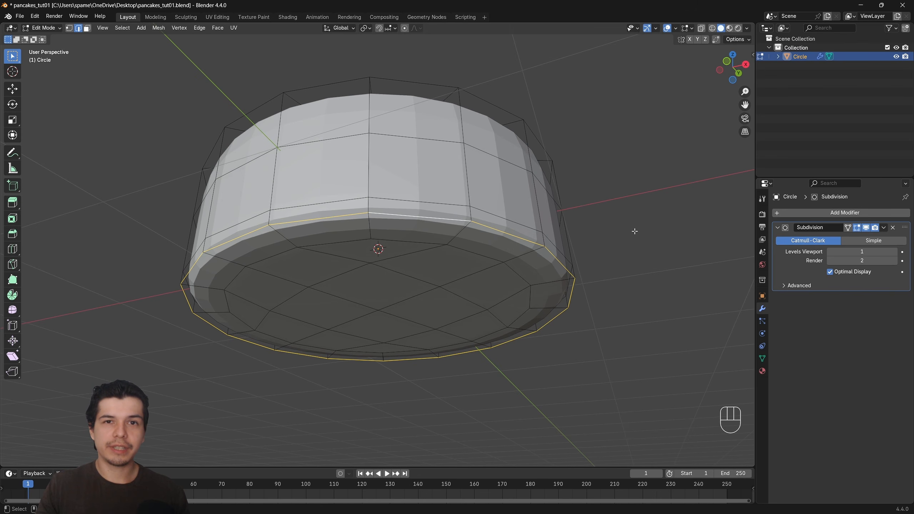
{"action": "key", "text": "ctrl+x"}
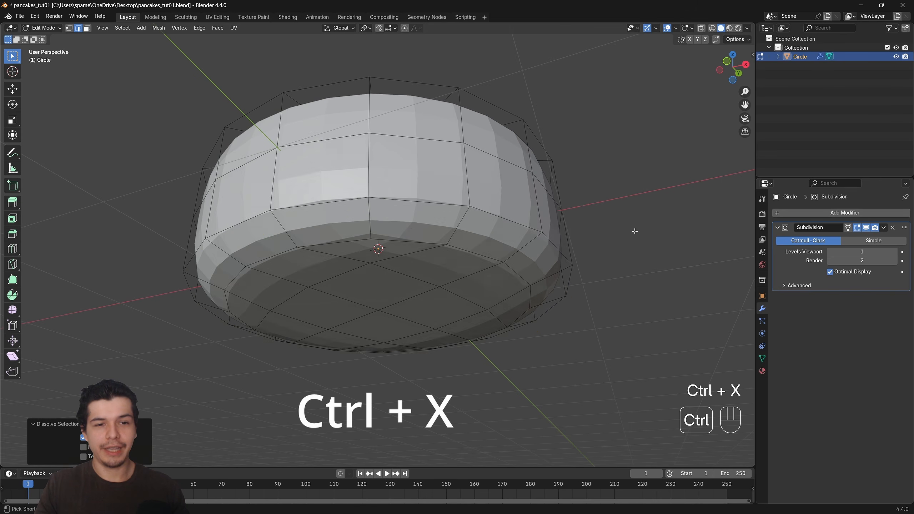
{"action": "middle_click_drag", "start_coordinate": [634, 231], "coordinate": [557, 287]}
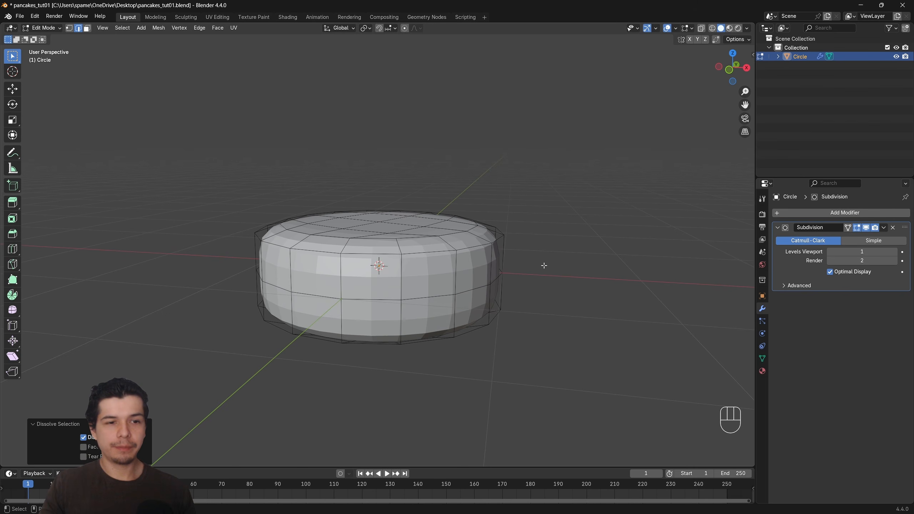
Select the whole pancake mesh and flatten it along Z to about 0.6 of its height.
{"action": "key", "text": "a"}
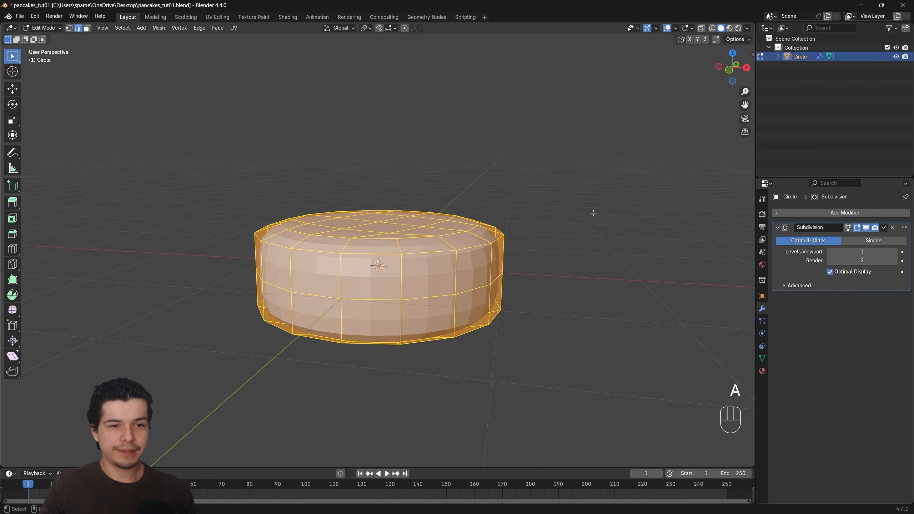
{"action": "middle_click_drag", "start_coordinate": [593, 213], "coordinate": [608, 196]}
{"action": "key", "text": "s"}
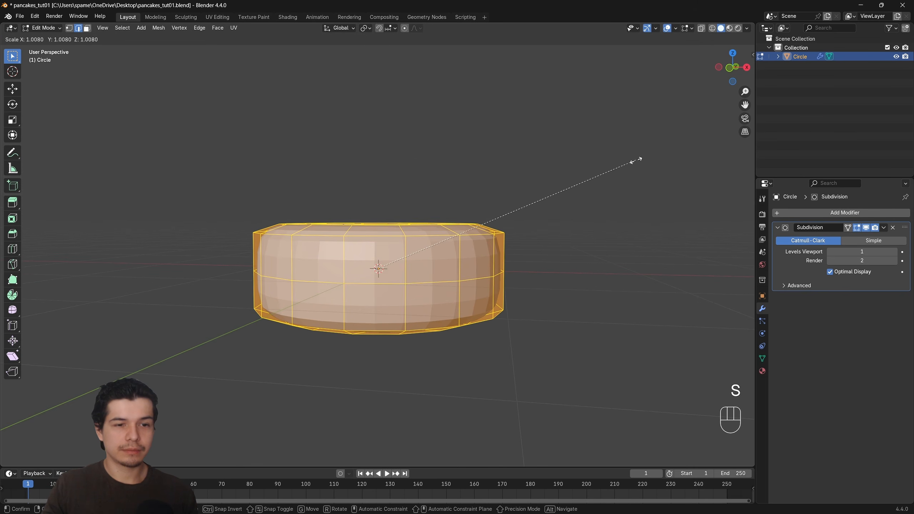
{"action": "key", "text": "z"}
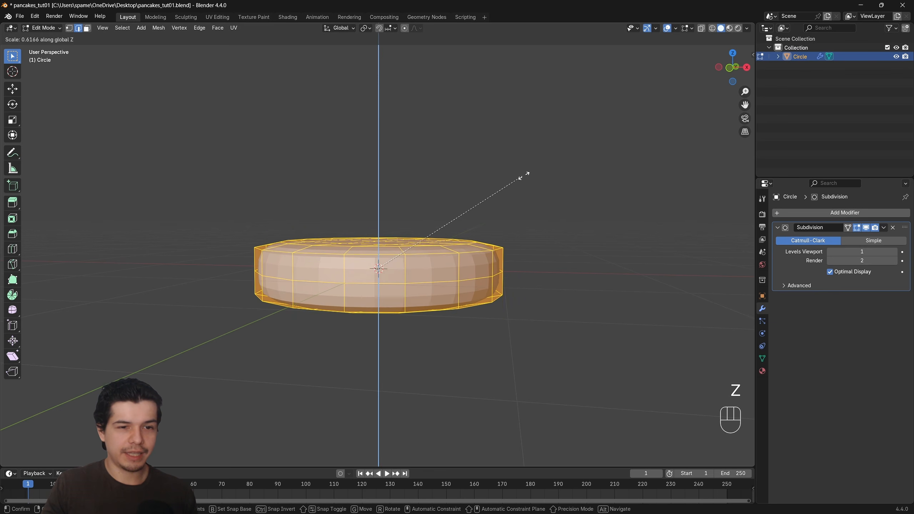
{"action": "left_click", "coordinate": [518, 179]}
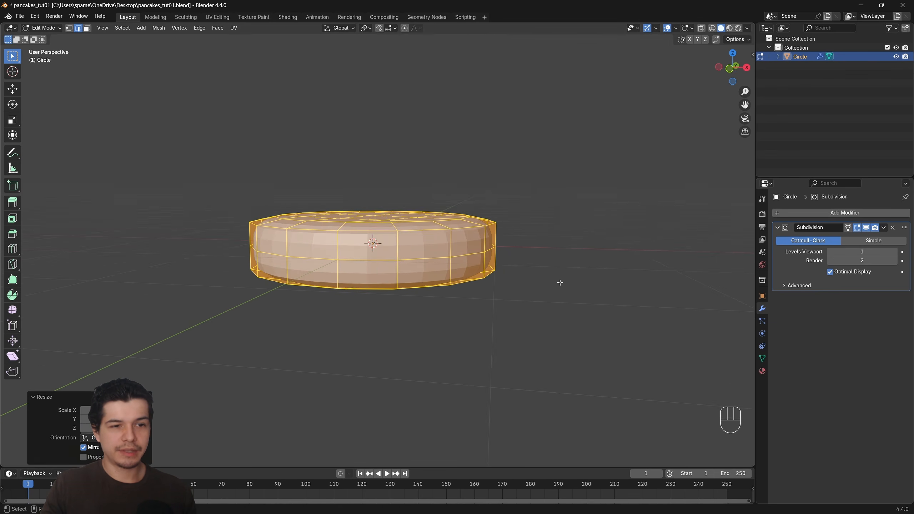
Select the horizontal edge loop around the middle of the pancake's side and scale it slightly outward.
{"action": "middle_click_drag", "start_coordinate": [560, 283], "coordinate": [567, 295]}
{"action": "middle_click_drag", "start_coordinate": [567, 295], "coordinate": [564, 281]}
{"action": "scroll", "coordinate": [504, 264], "scroll_direction": "up", "scroll_amount": 2}
{"action": "left_click", "coordinate": [379, 271], "text": "alt"}
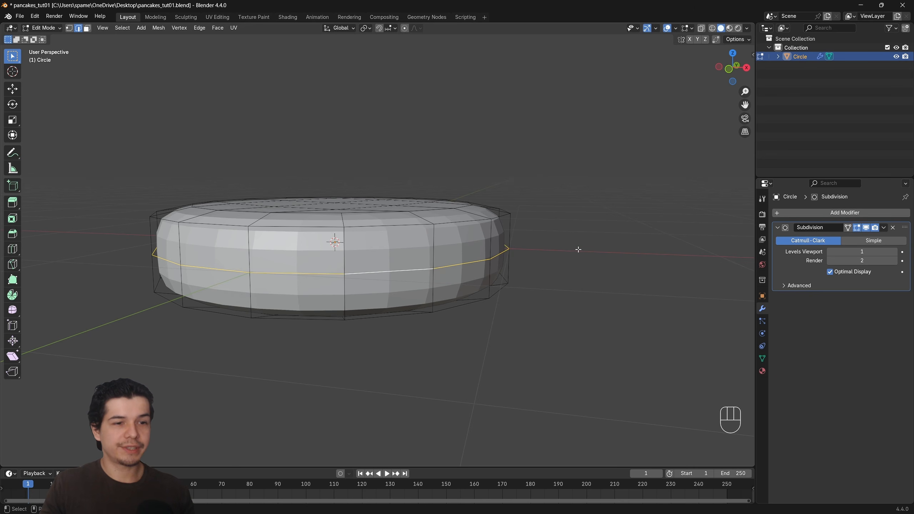
{"action": "key", "text": "s"}
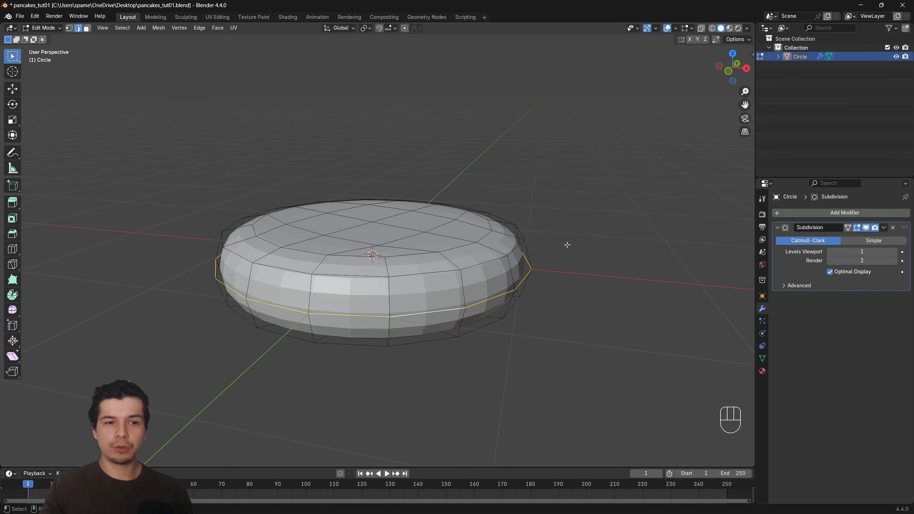
Return to Object Mode and raise the pancake along the Z axis above the world origin.
{"action": "key", "text": "Tab"}
{"action": "middle_click_drag", "start_coordinate": [570, 257], "coordinate": [593, 243]}
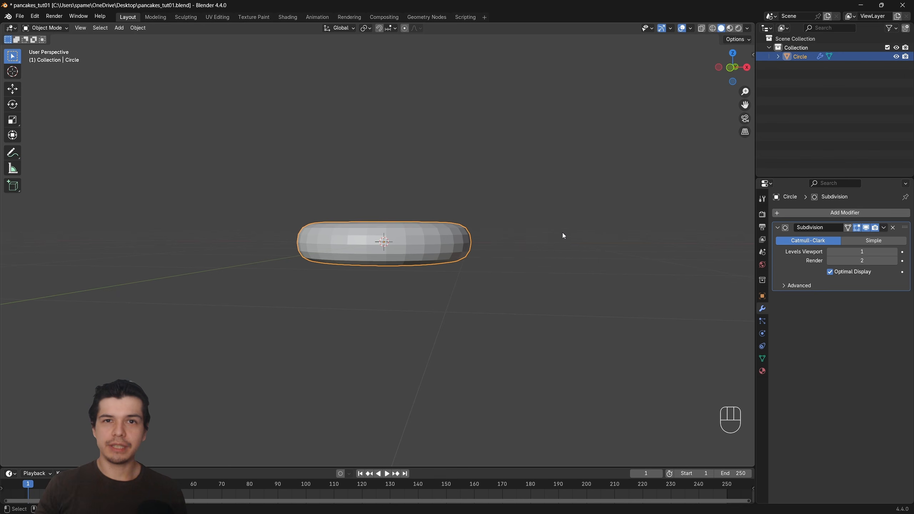
{"action": "scroll", "coordinate": [473, 211], "scroll_direction": "up", "scroll_amount": 2}
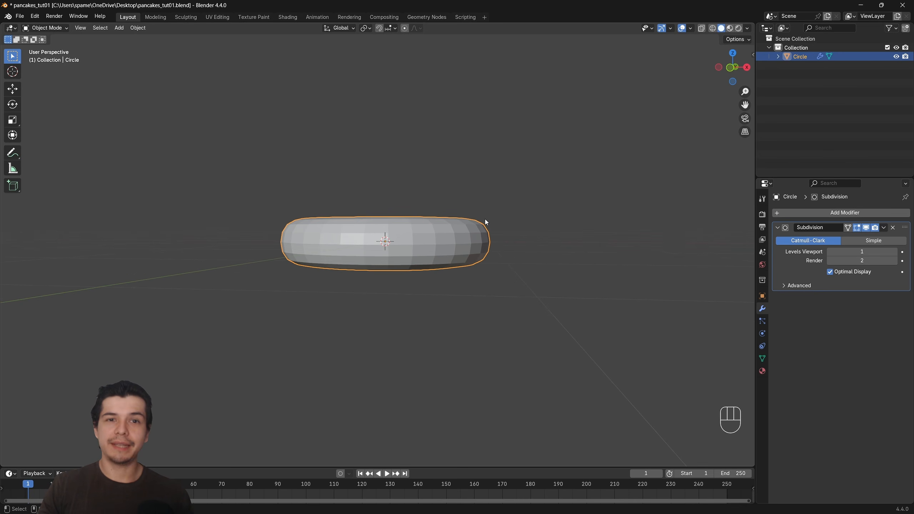
{"action": "middle_click_drag", "start_coordinate": [486, 222], "coordinate": [501, 238]}
{"action": "scroll", "coordinate": [510, 236], "scroll_direction": "up", "scroll_amount": 1}
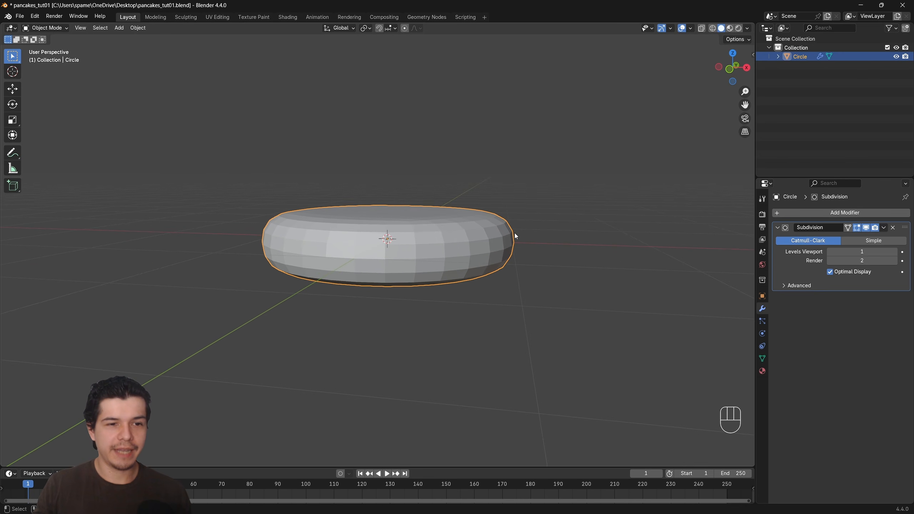
{"action": "middle_click_drag", "start_coordinate": [526, 259], "coordinate": [544, 304], "text": "shift"}
{"action": "scroll", "coordinate": [547, 271], "scroll_direction": "down", "scroll_amount": 2}
{"action": "key", "text": "g"}
{"action": "key", "text": "z"}
{"action": "left_click", "coordinate": [551, 241]}
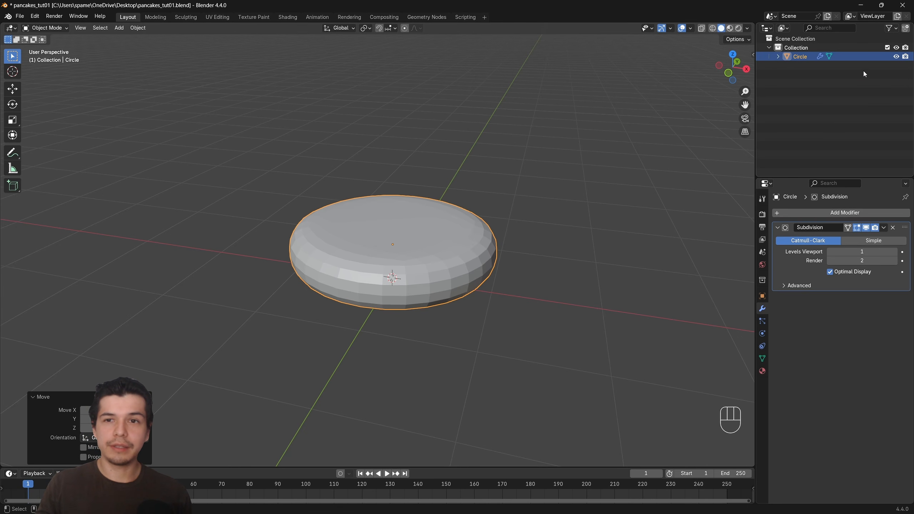
Try hiding the pancake in the viewport and unhiding all hidden objects.
{"action": "left_click", "coordinate": [896, 57]}
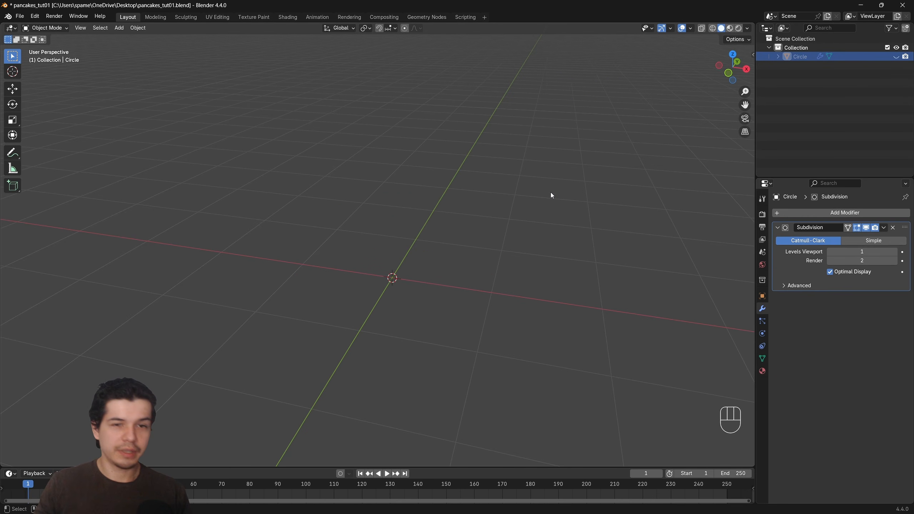
{"action": "key", "text": "alt+h"}
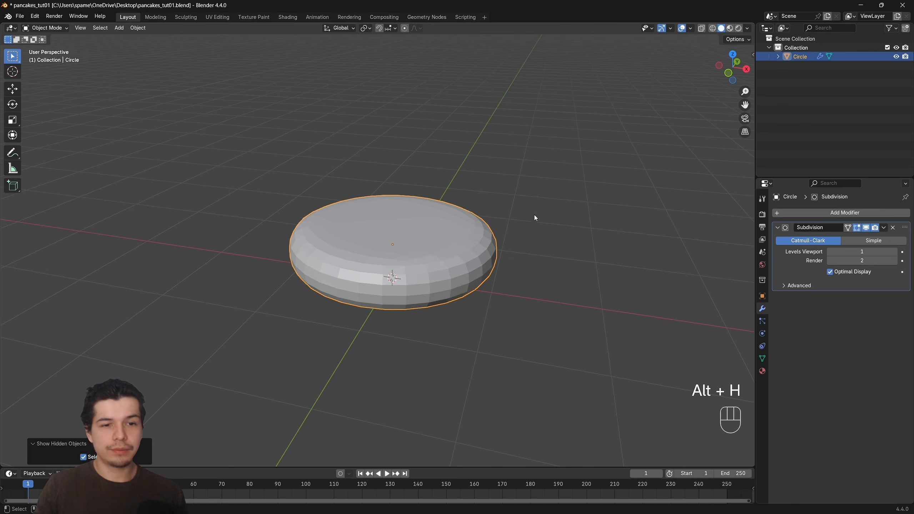
{"action": "key", "text": "h"}
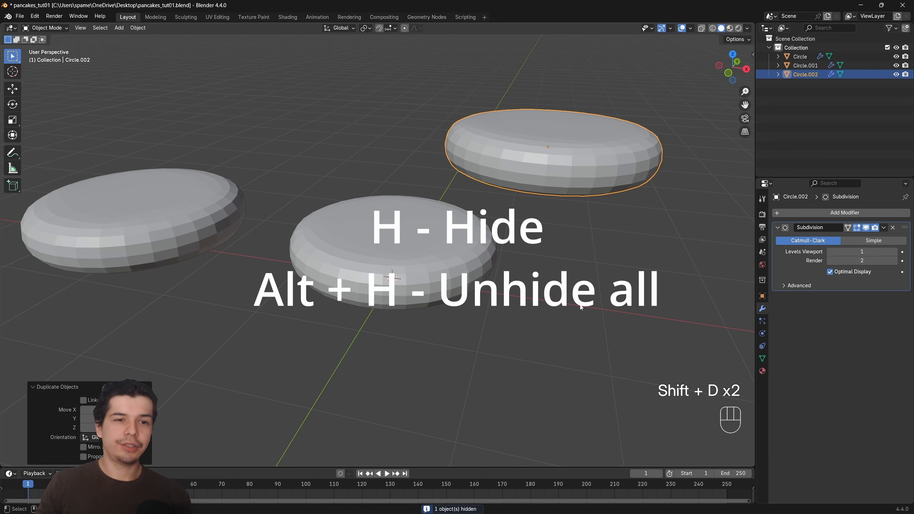
Select all three pancakes, hide them together, and unhide all of them.
{"action": "left_click_drag", "start_coordinate": [576, 293], "coordinate": [125, 91]}
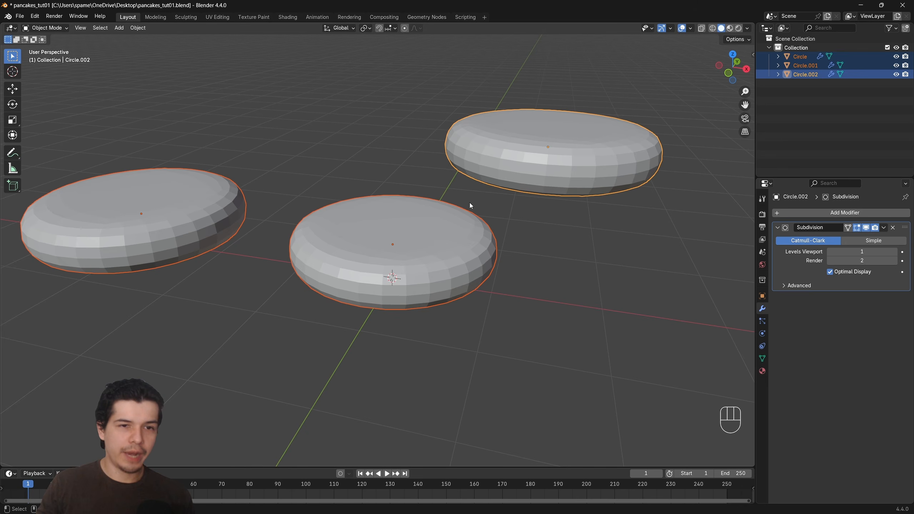
{"action": "key", "text": "h"}
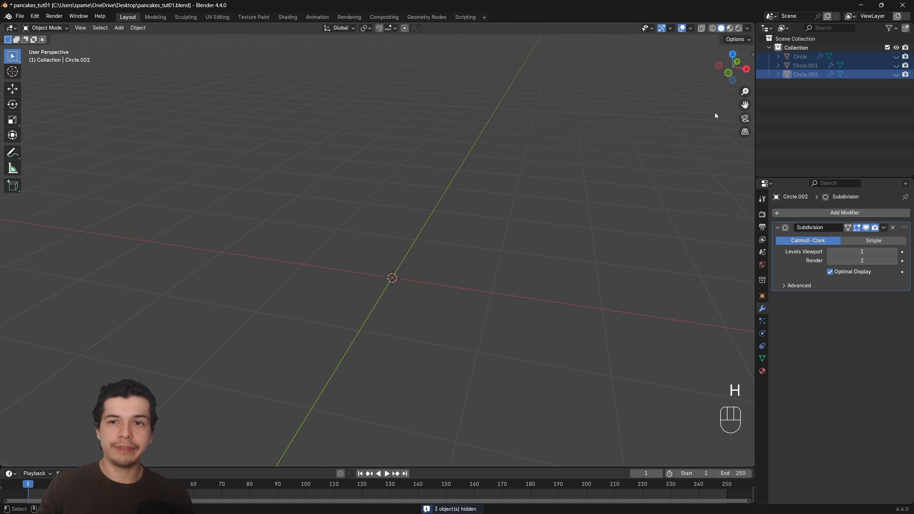
{"action": "key", "text": "alt+h"}
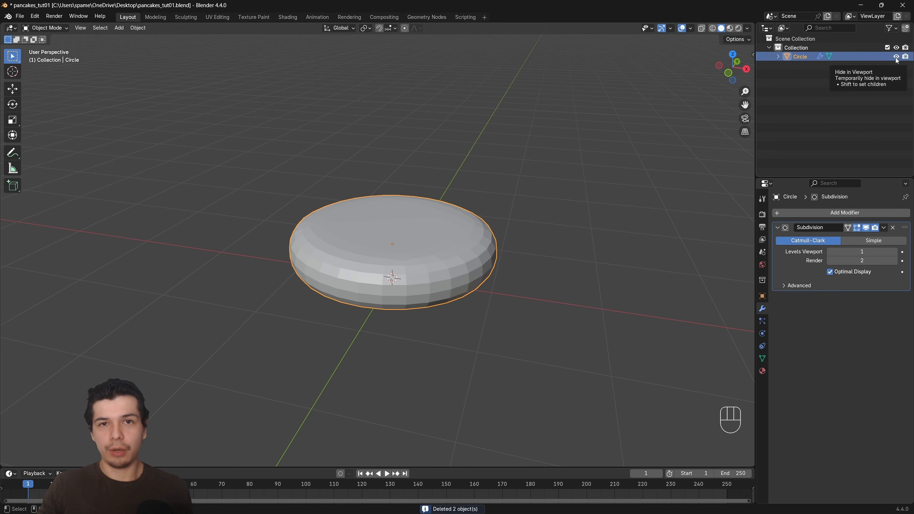
Toggle the pancake's viewport visibility off and on twice in the Outliner.
{"action": "left_click", "coordinate": [896, 57]}
{"action": "left_click", "coordinate": [896, 56]}
{"action": "left_click", "coordinate": [896, 57]}
{"action": "left_click", "coordinate": [896, 57]}
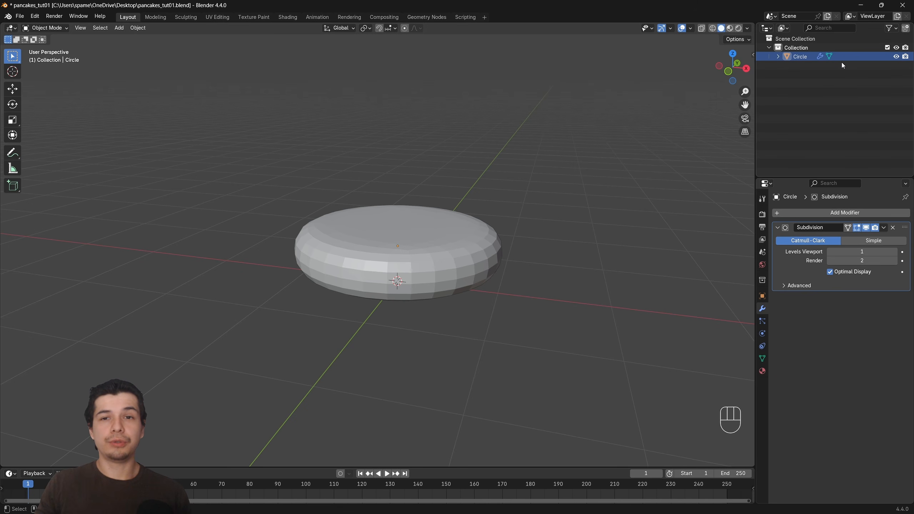
Rename the Circle object as Pancake and hide it in the viewport.
{"action": "double_click", "coordinate": [804, 56]}
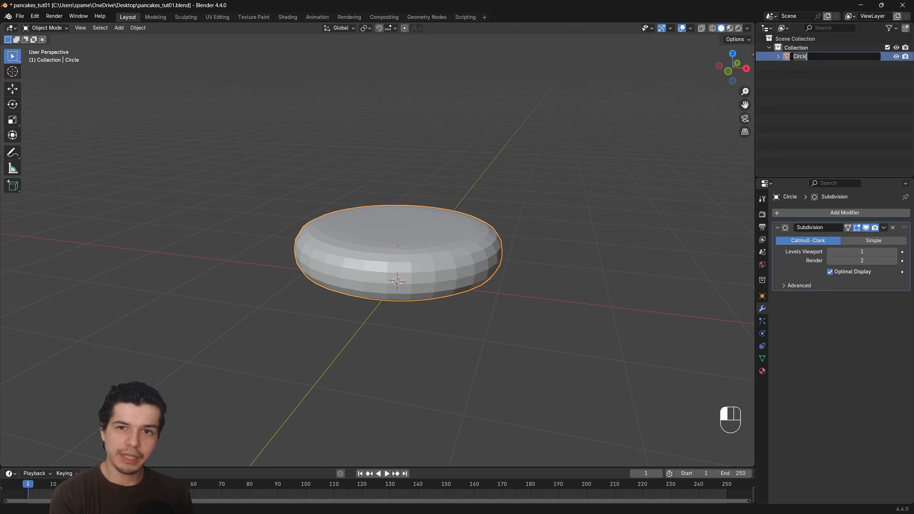
{"action": "type", "text": "Pancake"}
{"action": "key", "text": "Return"}
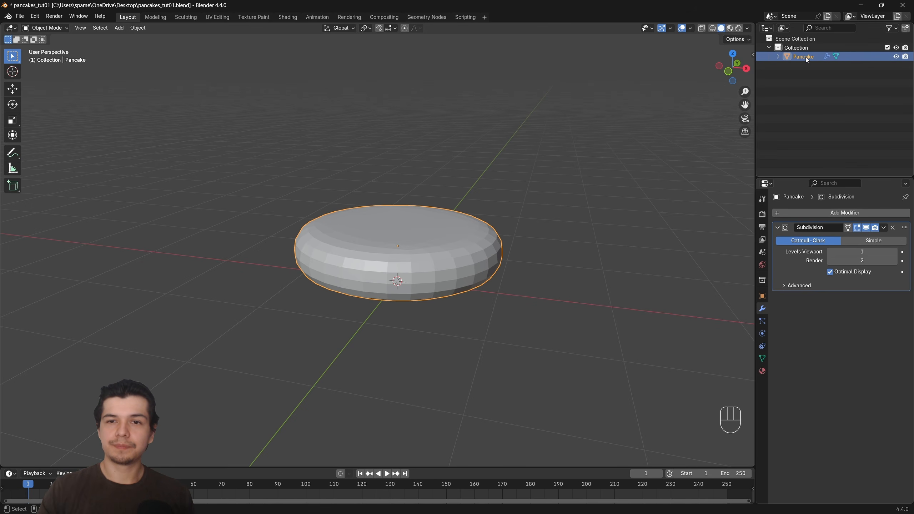
{"action": "key", "text": "h"}
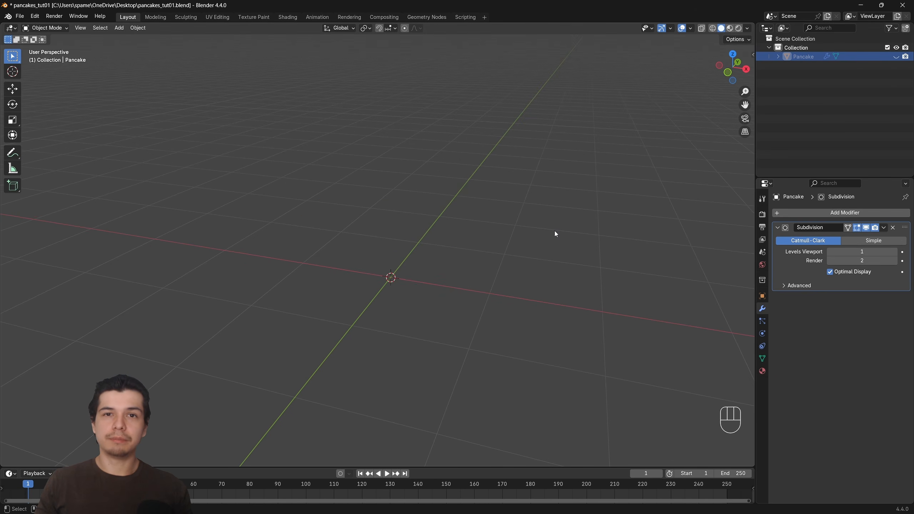
Add a mesh circle at the world origin with 16 vertices and a 1 m radius.
{"action": "mouse_move", "coordinate": [555, 233]}
{"action": "middle_mouse_down"}
{"action": "mouse_move", "coordinate": [560, 243]}
{"action": "mouse_move", "coordinate": [551, 248]}
{"action": "middle_mouse_up"}
{"action": "key", "text": "shift+a"}
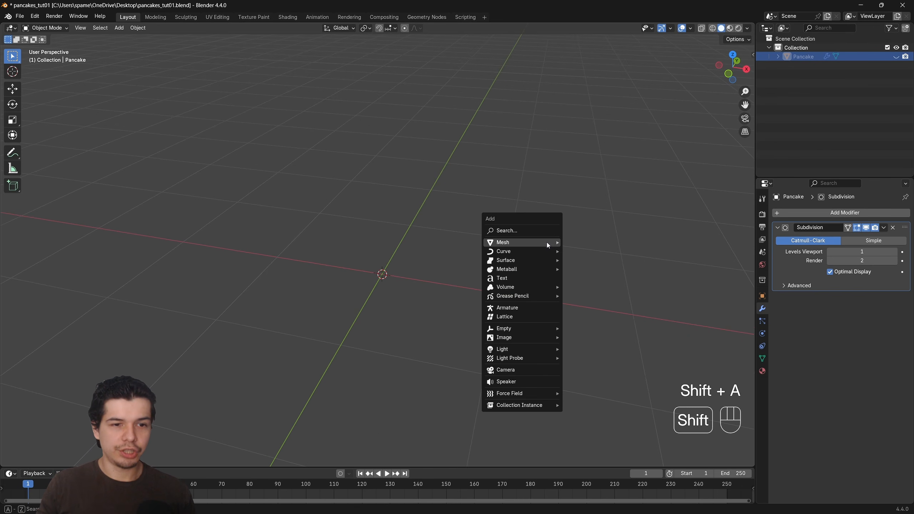
{"action": "mouse_move", "coordinate": [548, 244]}
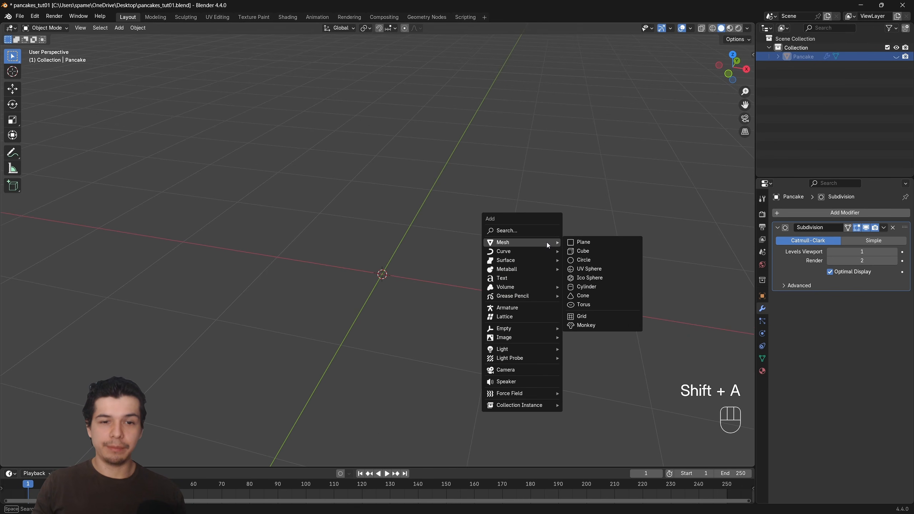
{"action": "left_click", "coordinate": [591, 261]}
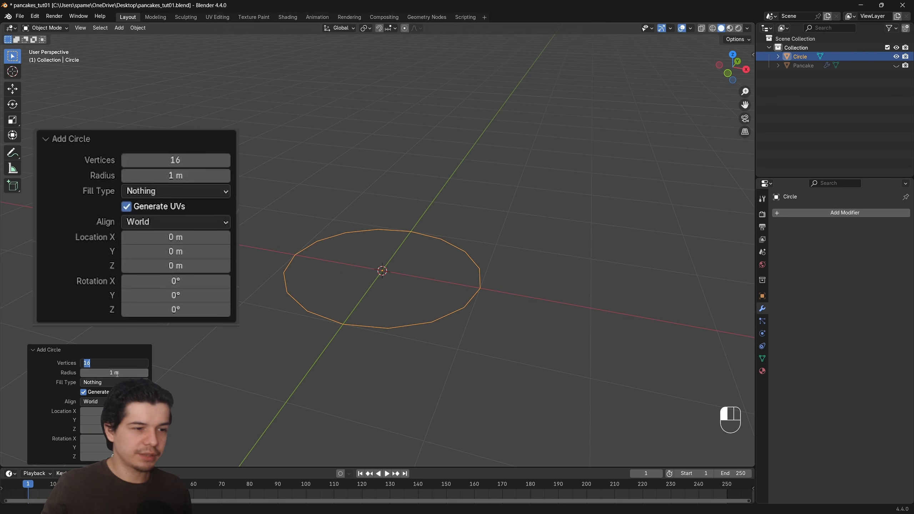
{"action": "double_click", "coordinate": [117, 363]}
{"action": "key", "text": "Return"}
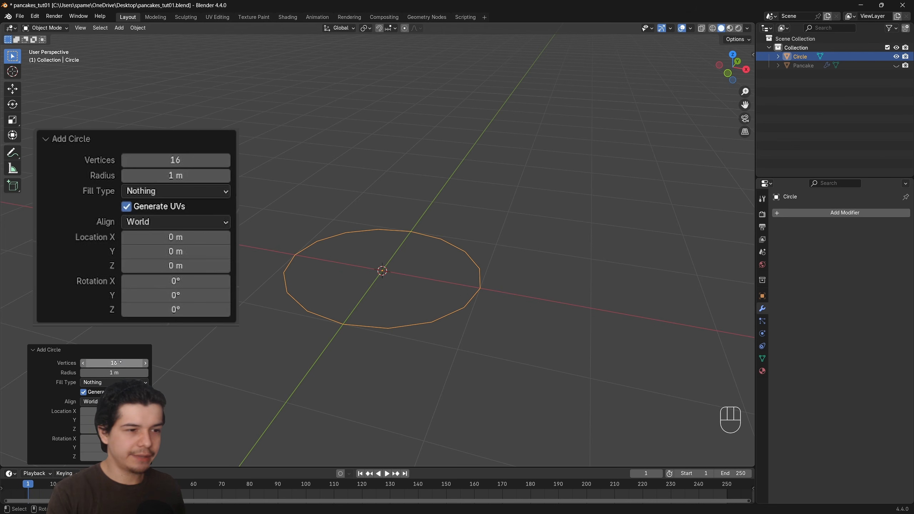
{"action": "mouse_move", "coordinate": [514, 251]}
{"action": "middle_mouse_down"}
{"action": "mouse_move", "coordinate": [512, 266]}
{"action": "mouse_move", "coordinate": [521, 267]}
{"action": "middle_mouse_up"}
{"action": "scroll", "coordinate": [522, 267], "scroll_direction": "down", "scroll_amount": 1}
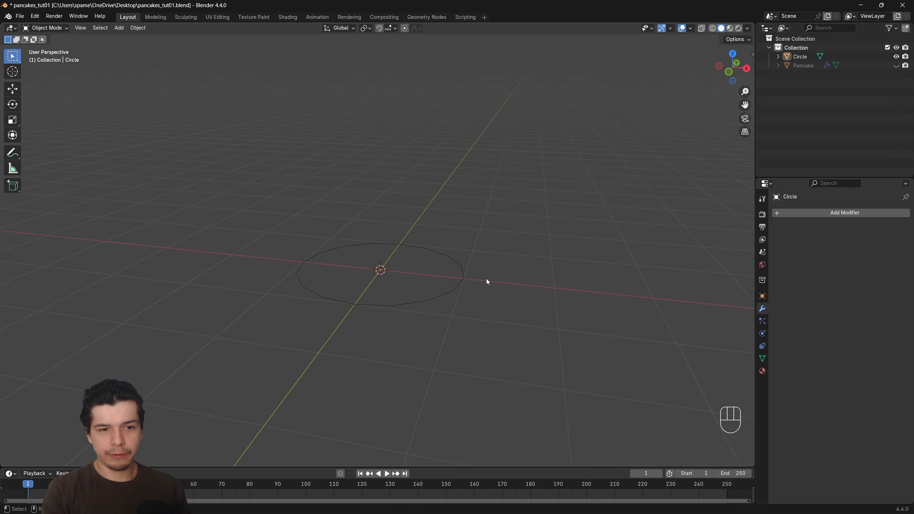
{"action": "key", "text": "KP_1"}
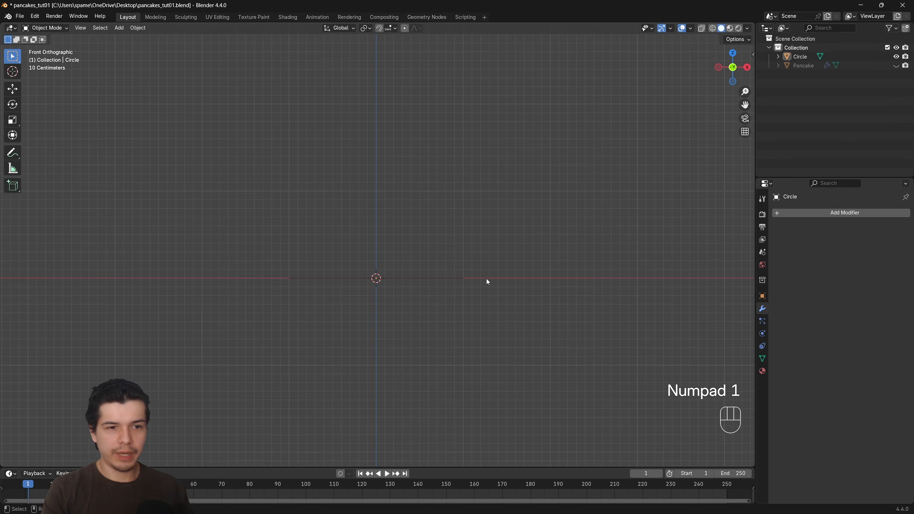
{"action": "middle_click_drag", "start_coordinate": [499, 253], "coordinate": [518, 233]}
{"action": "middle_click_drag", "start_coordinate": [518, 234], "coordinate": [479, 255]}
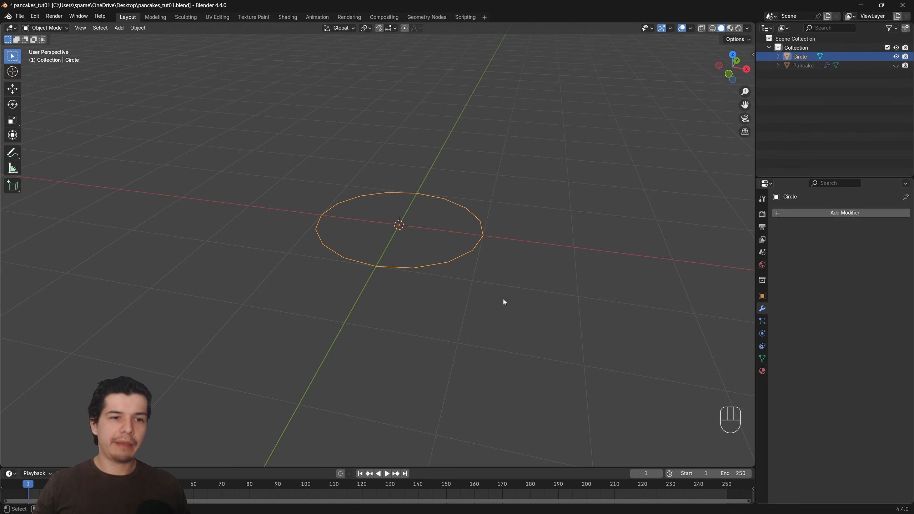
Extrude the new circle's vertices and scale them inward to form a narrow flat ring of faces.
{"action": "mouse_move", "coordinate": [503, 302]}
{"action": "middle_mouse_down"}
{"action": "mouse_move", "coordinate": [495, 276]}
{"action": "mouse_move", "coordinate": [510, 289]}
{"action": "middle_mouse_up"}
{"action": "key", "text": "Tab"}
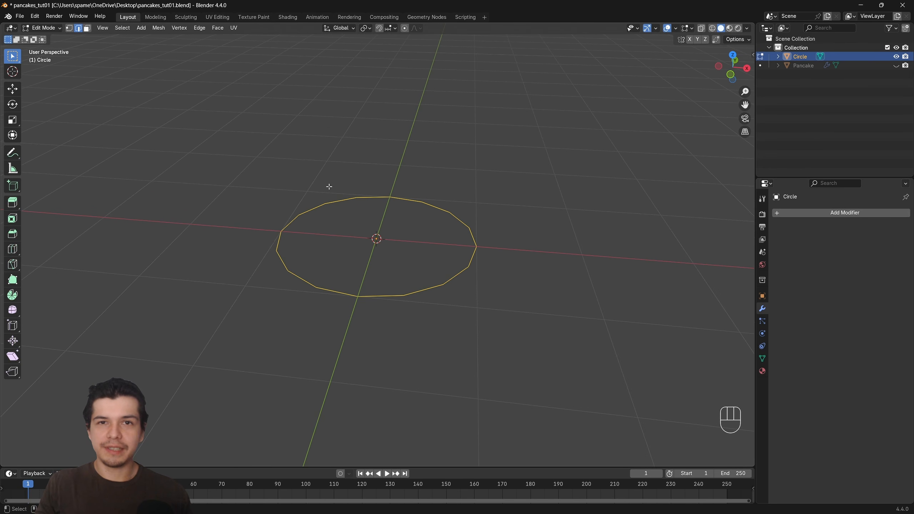
{"action": "key", "text": "1"}
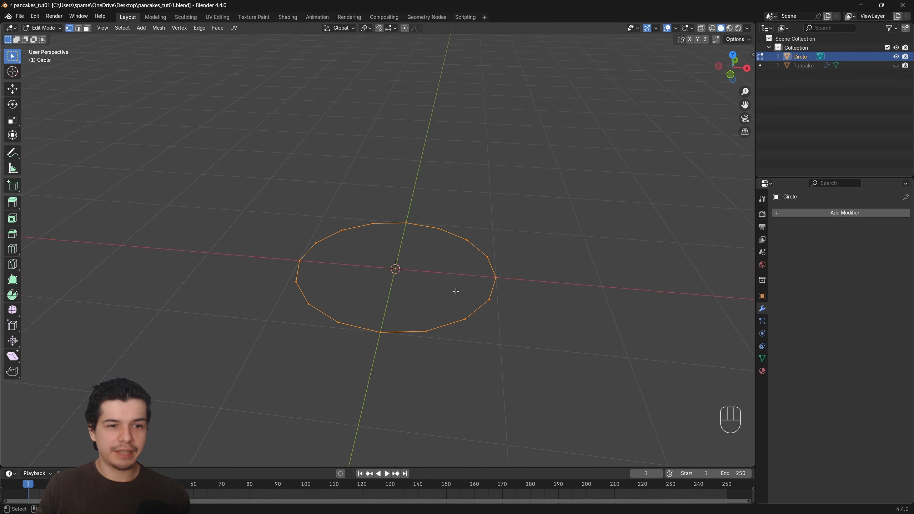
{"action": "middle_click_drag", "start_coordinate": [453, 288], "coordinate": [569, 310]}
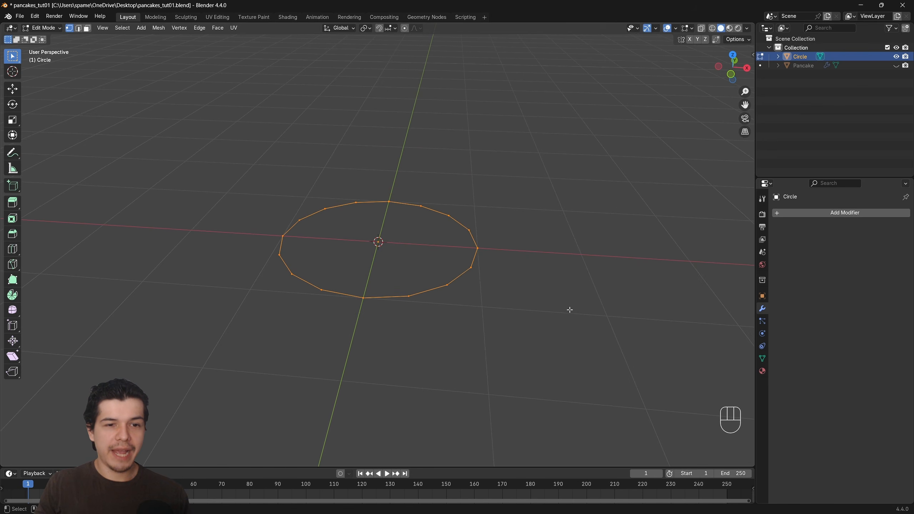
{"action": "key", "text": "e"}
{"action": "right_click", "coordinate": [599, 283]}
{"action": "key", "text": "s"}
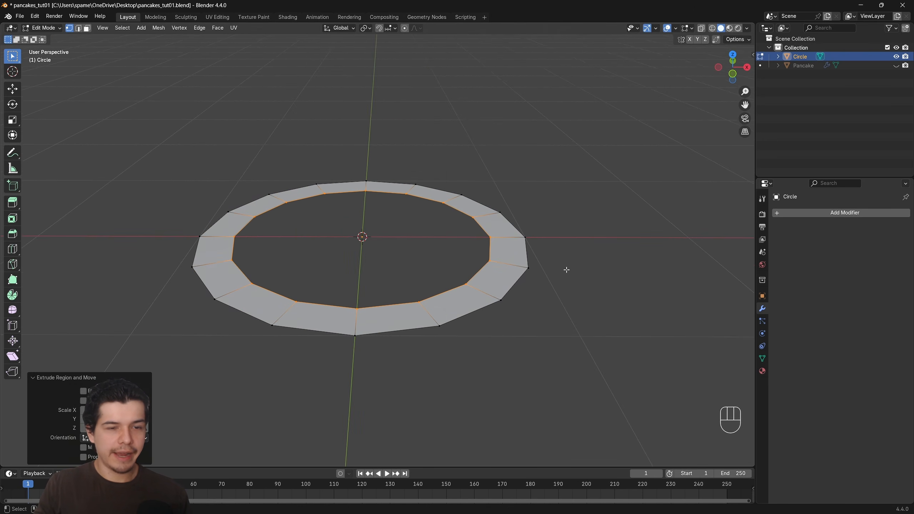
{"action": "middle_click_drag", "start_coordinate": [566, 270], "coordinate": [563, 276]}
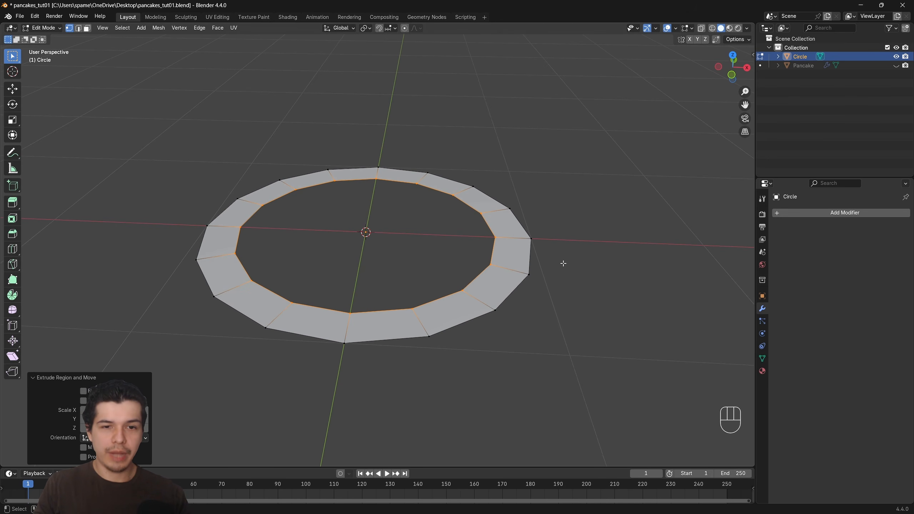
Fill the hole inside the ring with Grid Fill.
{"action": "key", "text": "F3"}
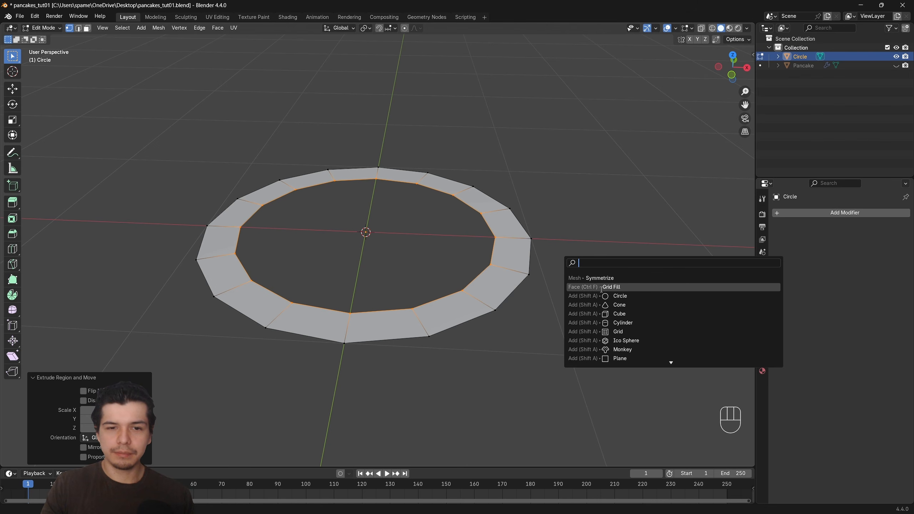
{"action": "type", "text": "Gri"}
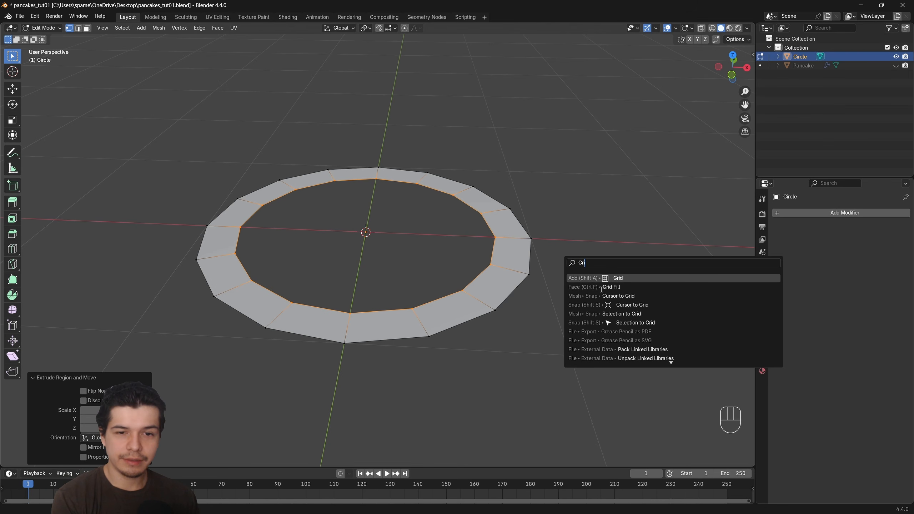
{"action": "type", "text": "d Fill"}
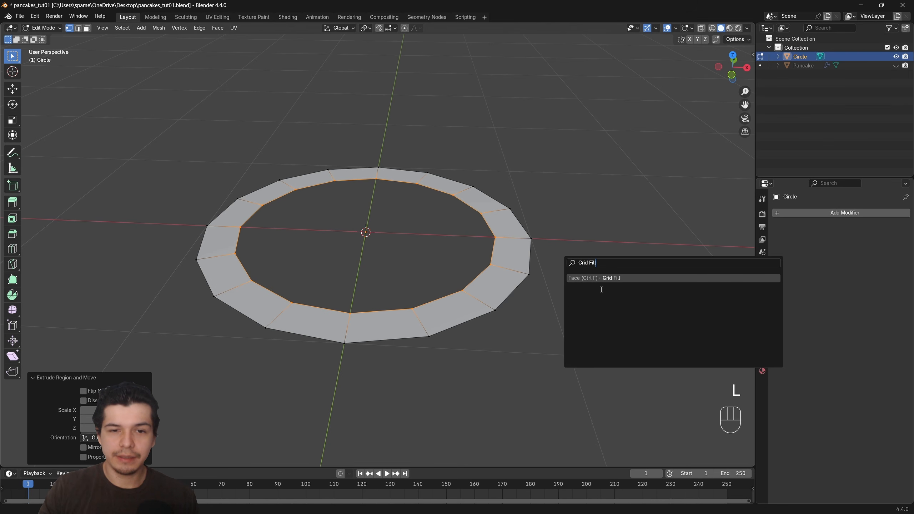
{"action": "key", "text": "Return"}
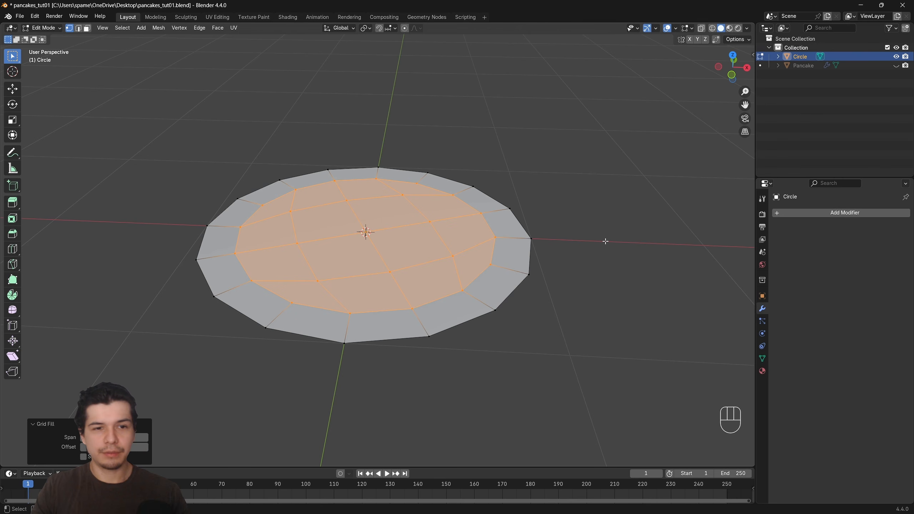
Add the Grid Fill operator to Quick Favorites and open the favorites list.
{"action": "key", "text": "F3"}
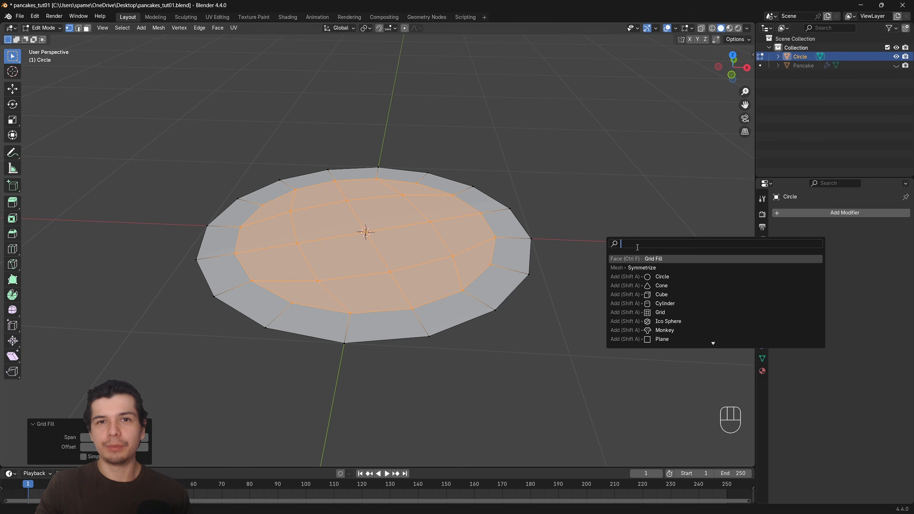
{"action": "right_click", "coordinate": [652, 259]}
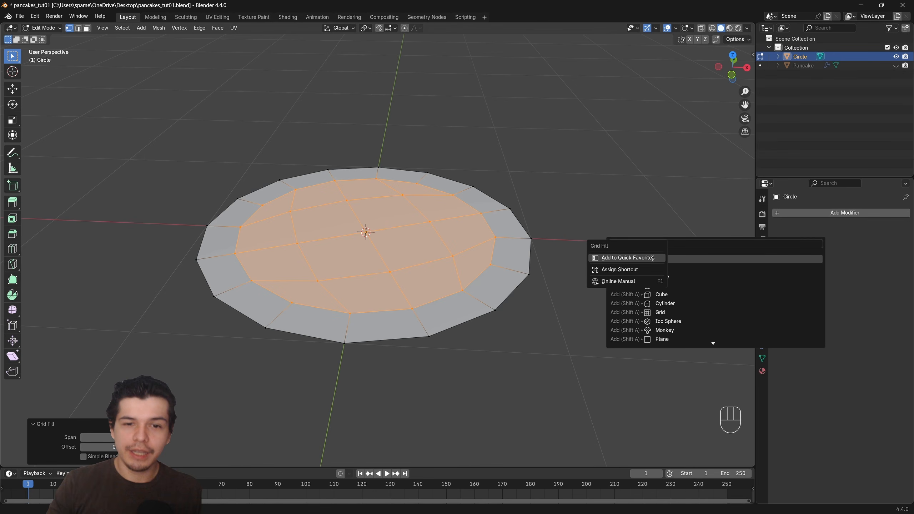
{"action": "left_click", "coordinate": [652, 258]}
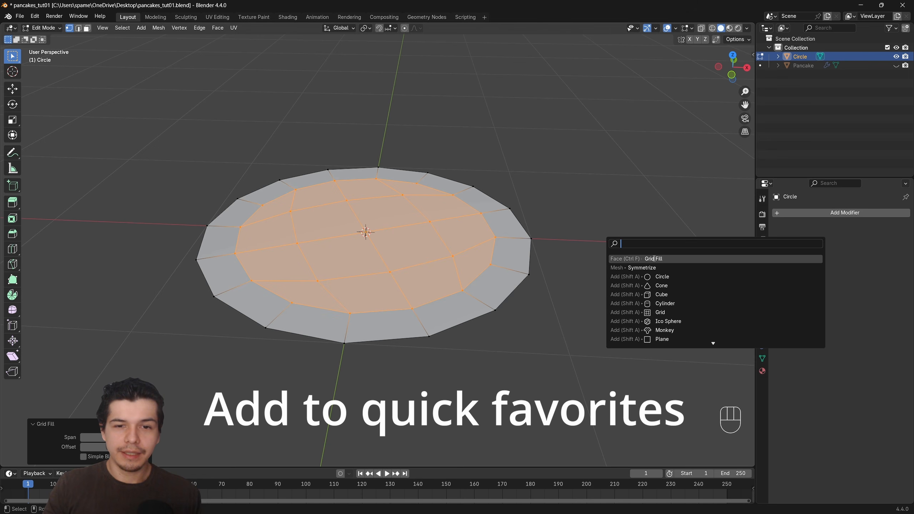
{"action": "left_click", "coordinate": [532, 231]}
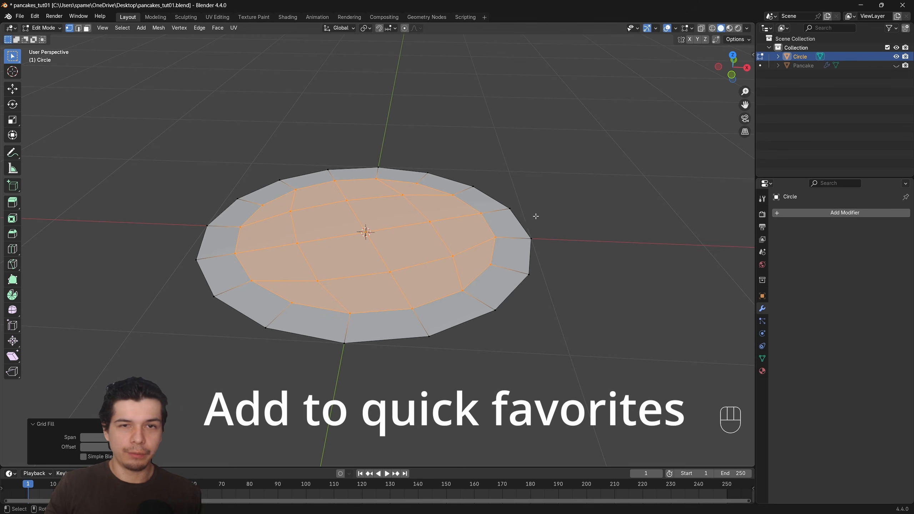
{"action": "middle_click_drag", "start_coordinate": [553, 206], "coordinate": [539, 231]}
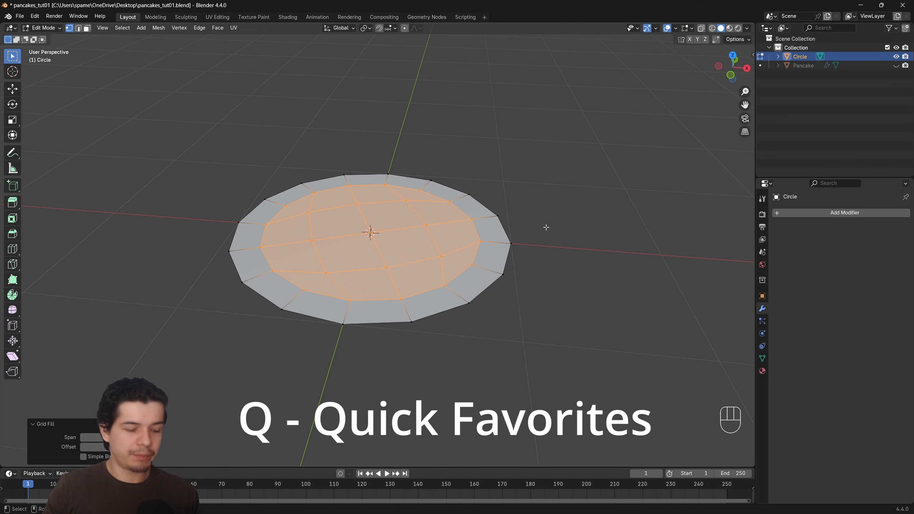
{"action": "key", "text": "q"}
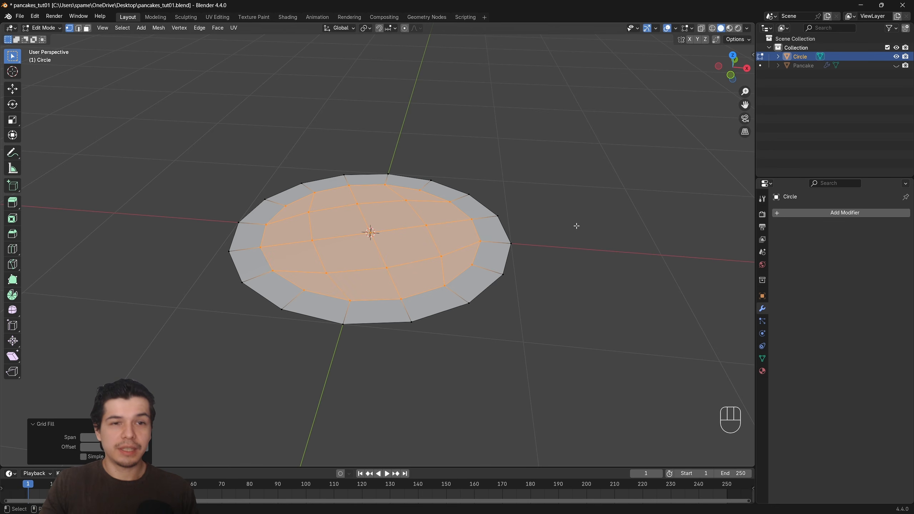
Extrude the disc's outer edge loop outward to a scale of about 1.15, and scale the new rim back to about 0.98.
{"action": "scroll", "coordinate": [483, 312], "scroll_direction": "down", "scroll_amount": 3}
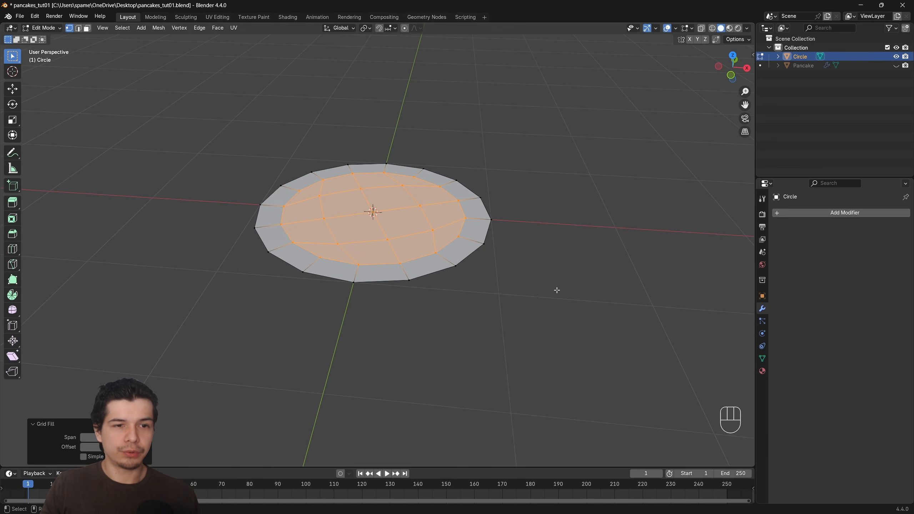
{"action": "key", "text": "2"}
{"action": "scroll", "coordinate": [512, 271], "scroll_direction": "up", "scroll_amount": 2}
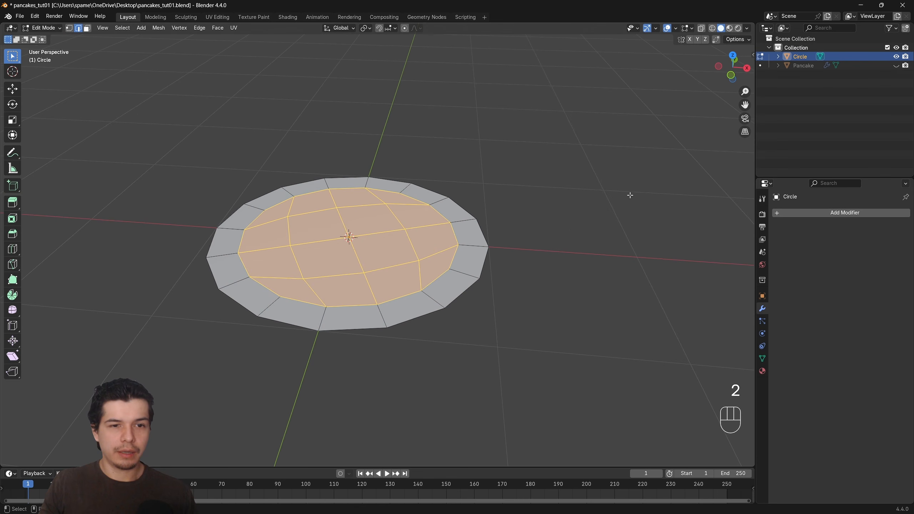
{"action": "left_click", "coordinate": [447, 406]}
{"action": "middle_click_drag", "start_coordinate": [503, 389], "coordinate": [517, 321]}
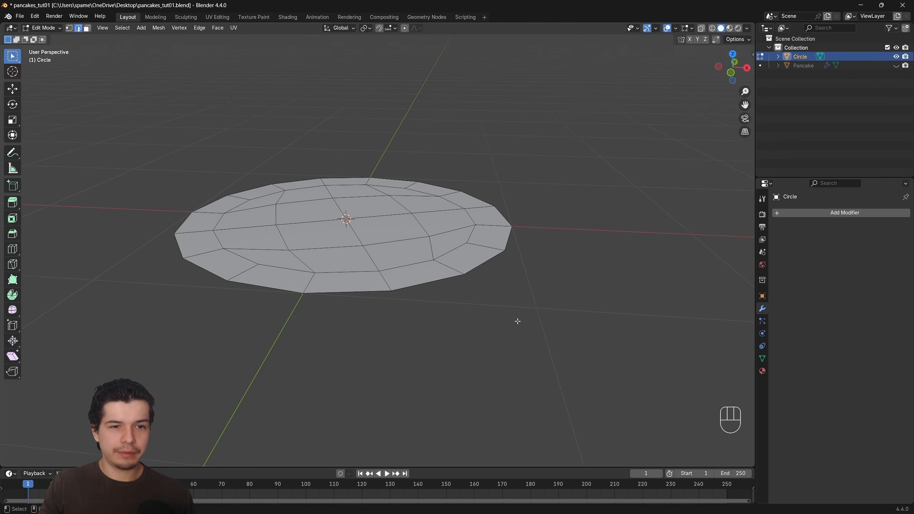
{"action": "left_click", "coordinate": [513, 240], "text": "alt"}
{"action": "middle_click_drag", "start_coordinate": [583, 234], "coordinate": [531, 266], "text": "shift"}
{"action": "key", "text": "e"}
{"action": "key", "text": "s"}
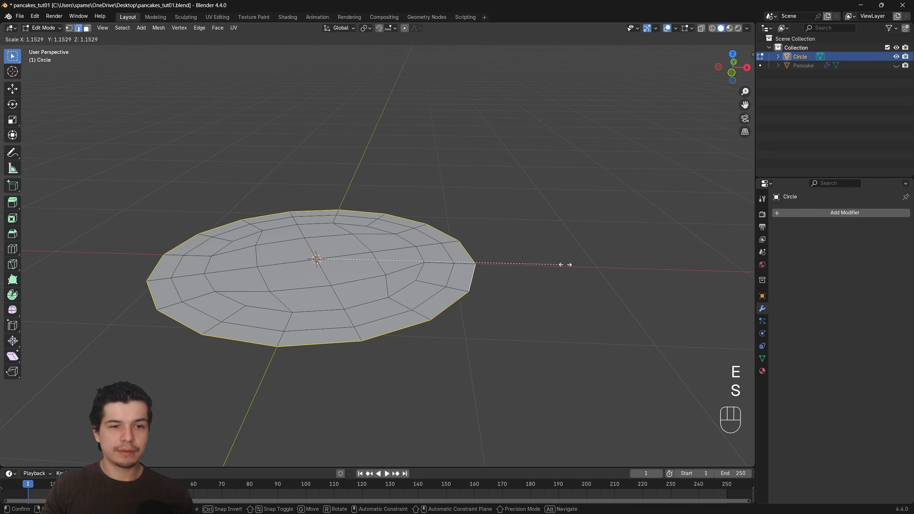
{"action": "left_click", "coordinate": [575, 266]}
{"action": "key", "text": "s"}
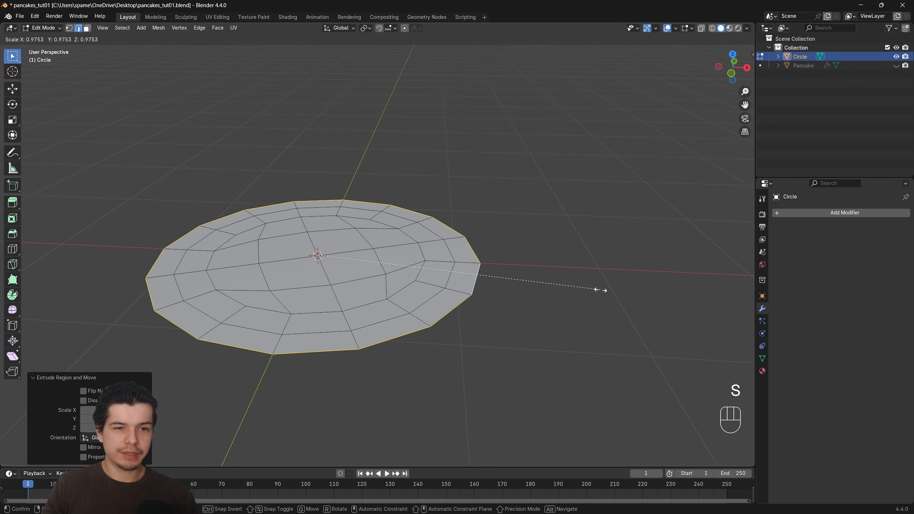
{"action": "left_click", "coordinate": [597, 288]}
Raise the disc's outermost edge loop about 0.03 m along the Z axis.
{"action": "middle_click_drag", "start_coordinate": [506, 292], "coordinate": [555, 257]}
{"action": "scroll", "coordinate": [527, 226], "scroll_direction": "up", "scroll_amount": 3}
{"action": "key", "text": "g"}
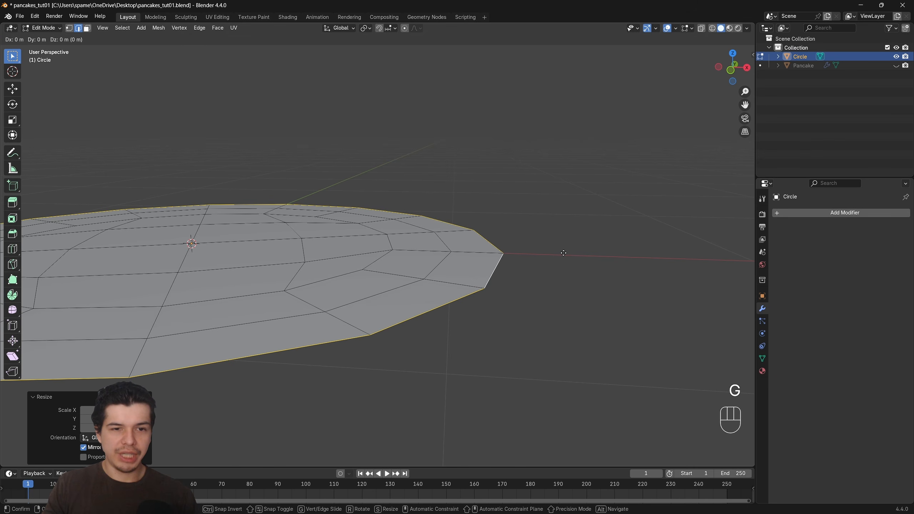
{"action": "key", "text": "z"}
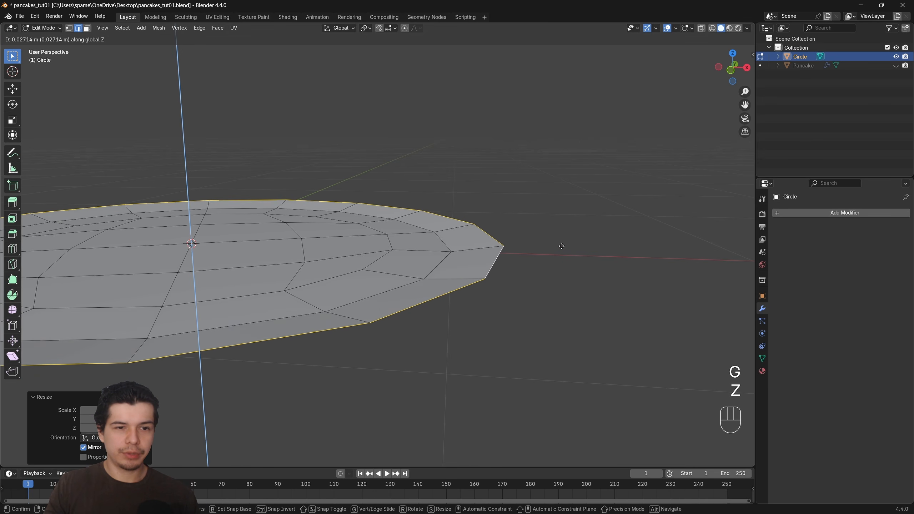
{"action": "left_click", "coordinate": [534, 245]}
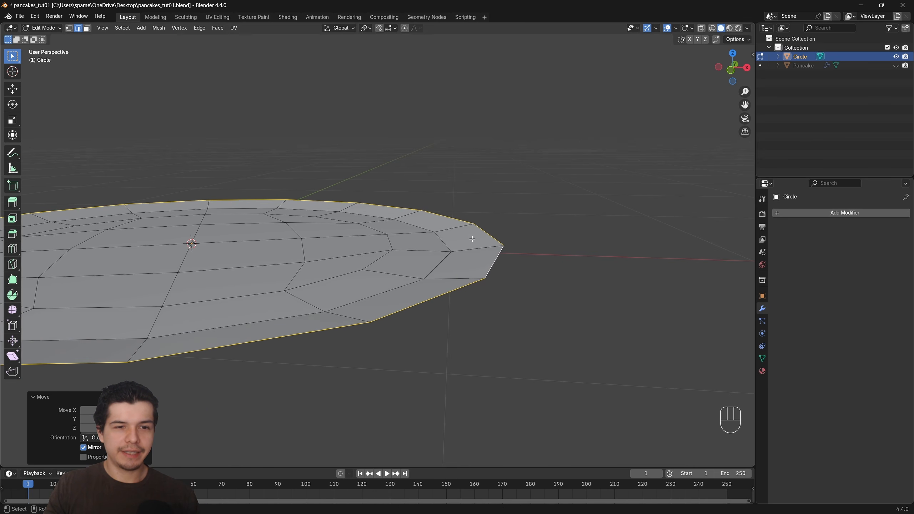
{"action": "middle_click_drag", "start_coordinate": [479, 235], "coordinate": [441, 235]}
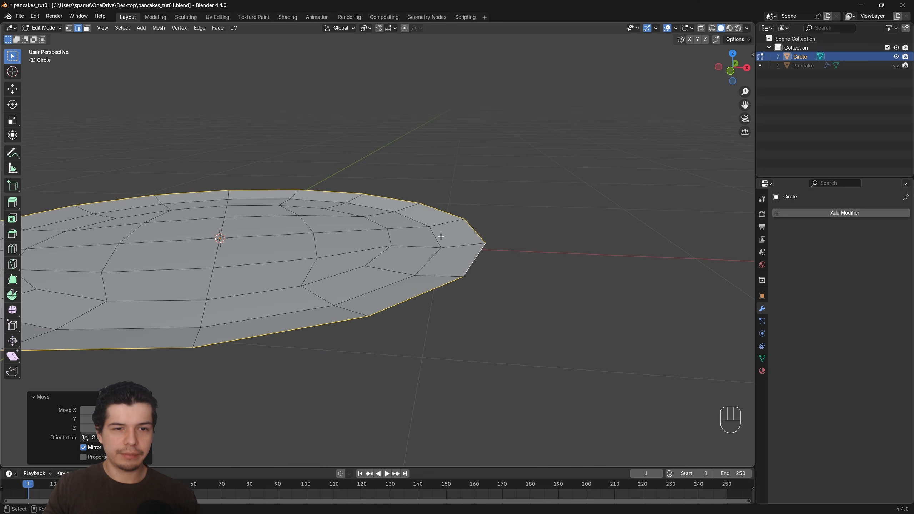
Raise the edge loop just inside the rim about 0.02 m along Z and scale it outward to about 1.03.
{"action": "left_click", "coordinate": [437, 237], "text": "alt"}
{"action": "left_click", "coordinate": [437, 238], "text": "alt"}
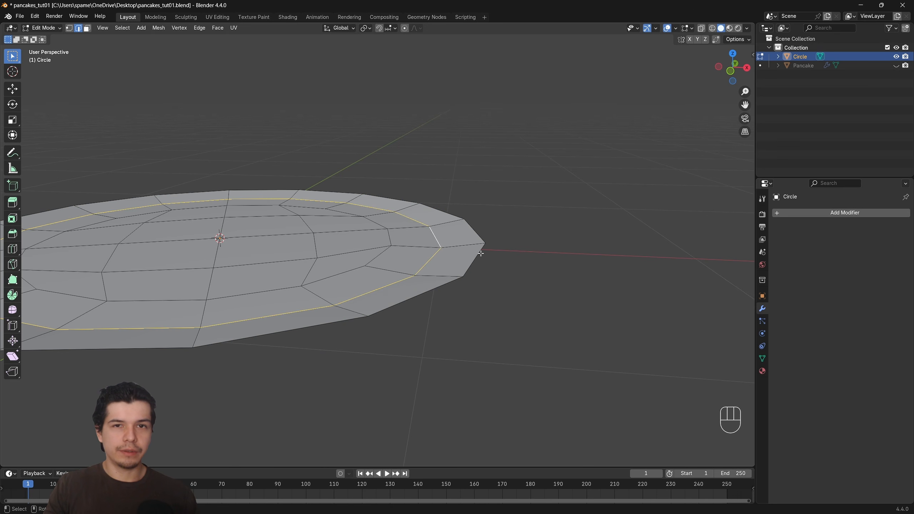
{"action": "key", "text": "g"}
{"action": "key", "text": "z"}
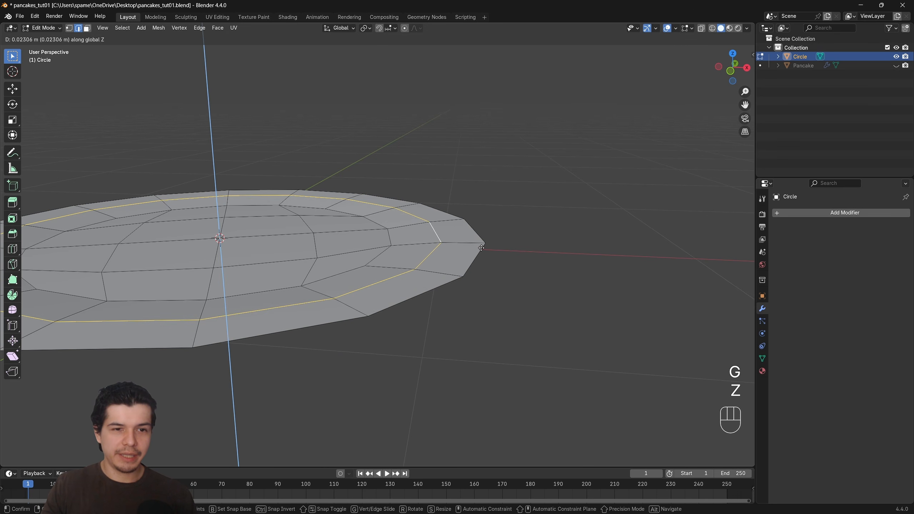
{"action": "left_click", "coordinate": [481, 249]}
{"action": "middle_click_drag", "start_coordinate": [481, 250], "coordinate": [528, 274], "text": "shift"}
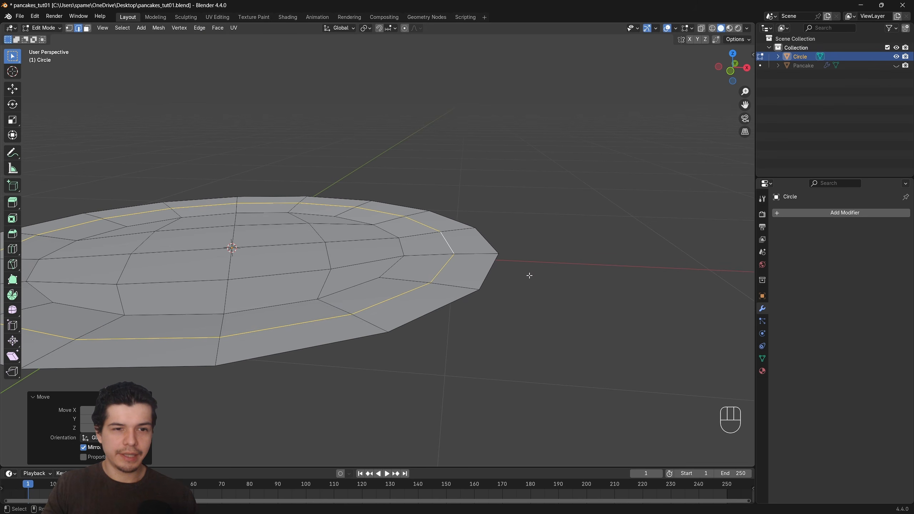
{"action": "key", "text": "s"}
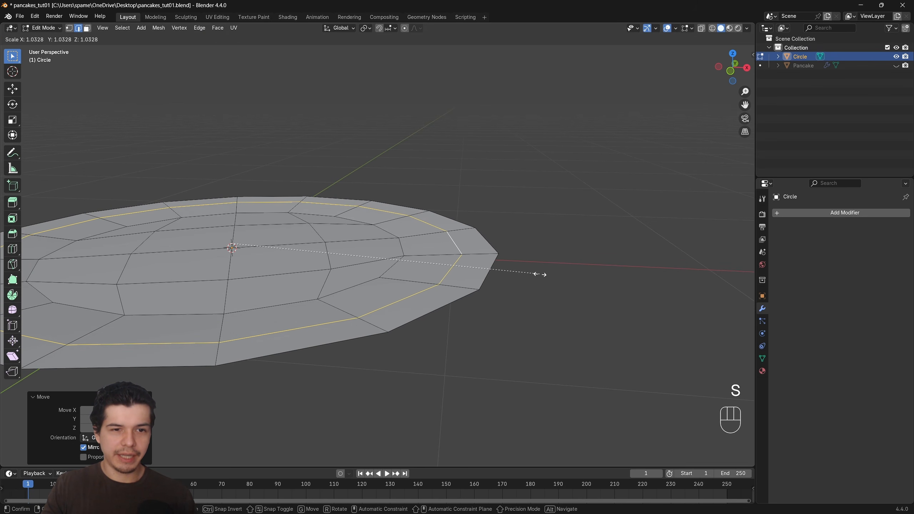
{"action": "left_click", "coordinate": [539, 271]}
{"action": "middle_click_drag", "start_coordinate": [538, 272], "coordinate": [598, 287], "text": "shift"}
{"action": "scroll", "coordinate": [575, 295], "scroll_direction": "down", "scroll_amount": 2}
Select all faces of the disc and extrude them downward about 0.08 m to give it thickness.
{"action": "key", "text": "a"}
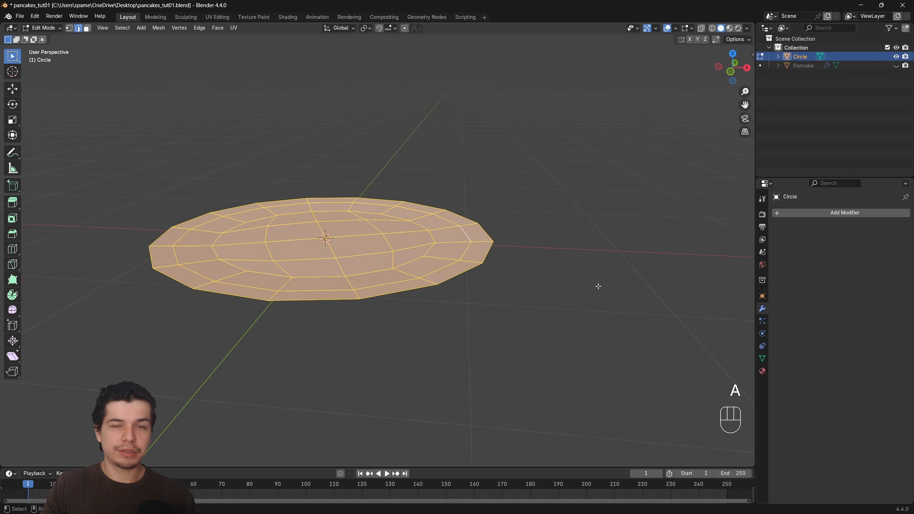
{"action": "key", "text": "3"}
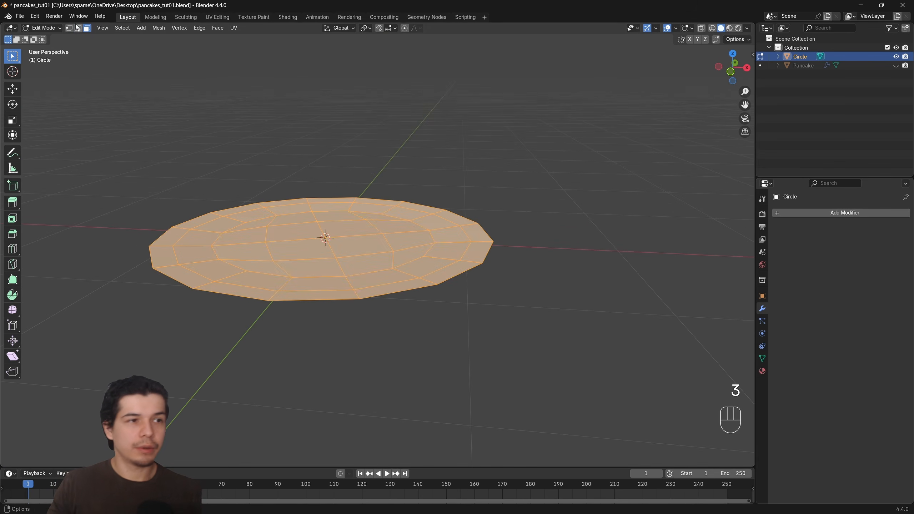
{"action": "middle_click_drag", "start_coordinate": [525, 284], "coordinate": [555, 224]}
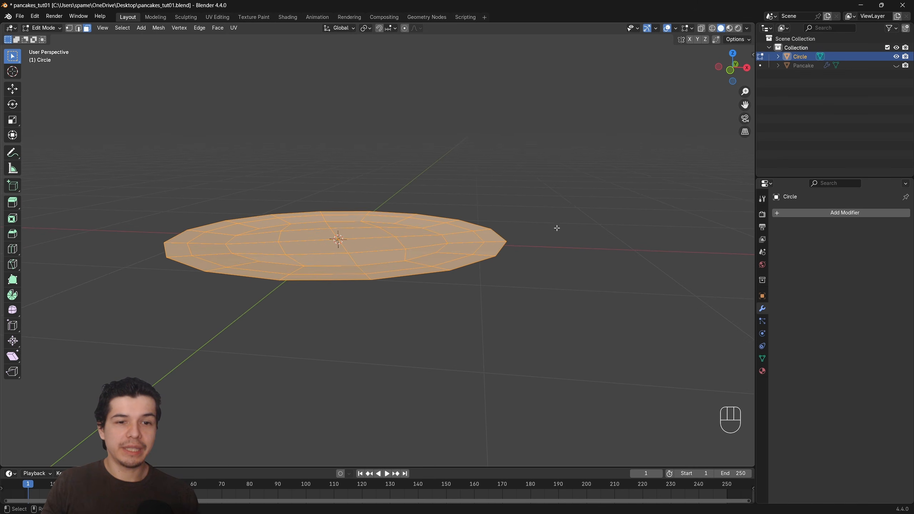
{"action": "key", "text": "e"}
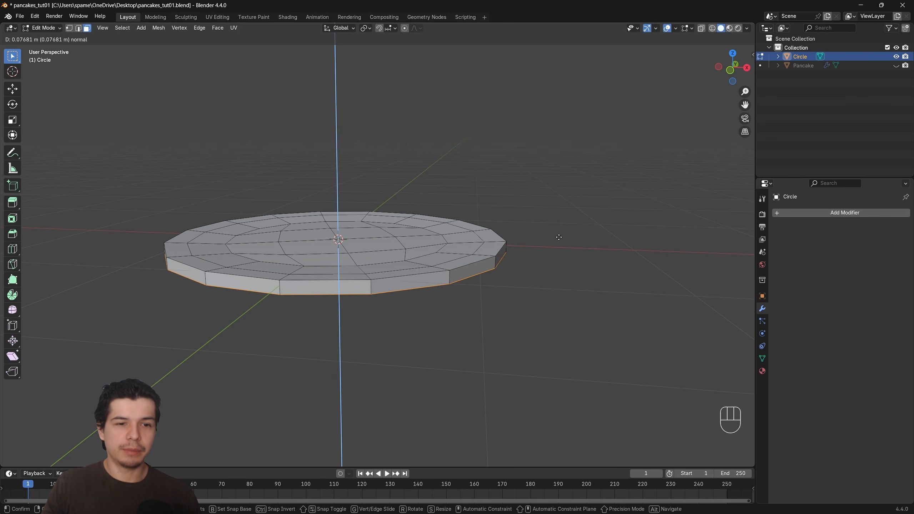
{"action": "left_click", "coordinate": [558, 238]}
Select the outermost ring of faces on the disc's upper surface and extrude it upward about 0.04 m to form a rim.
{"action": "middle_click_drag", "start_coordinate": [559, 238], "coordinate": [582, 285]}
{"action": "middle_click_drag", "start_coordinate": [635, 265], "coordinate": [517, 275]}
{"action": "key", "text": "3"}
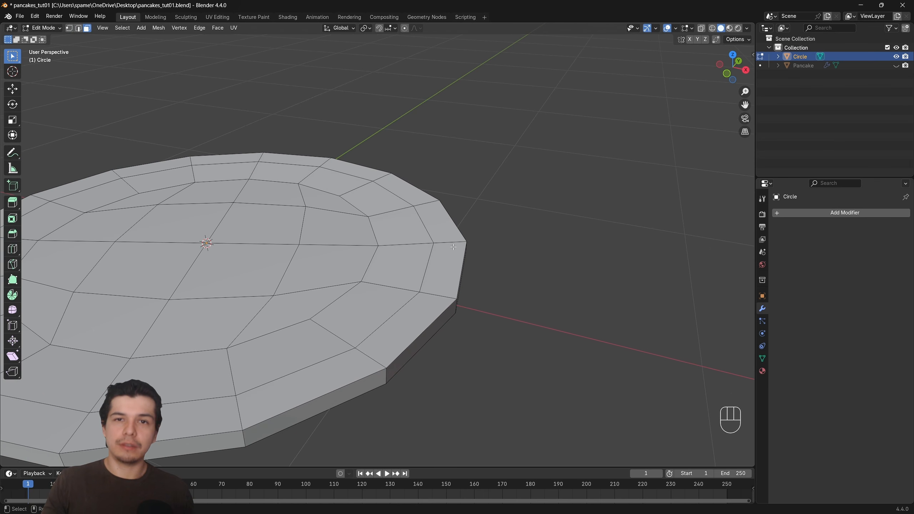
{"action": "scroll", "coordinate": [453, 247], "scroll_direction": "up", "scroll_amount": 2}
{"action": "scroll", "coordinate": [435, 234], "scroll_direction": "up", "scroll_amount": 1}
{"action": "middle_click_drag", "start_coordinate": [540, 253], "coordinate": [500, 264], "text": "shift"}
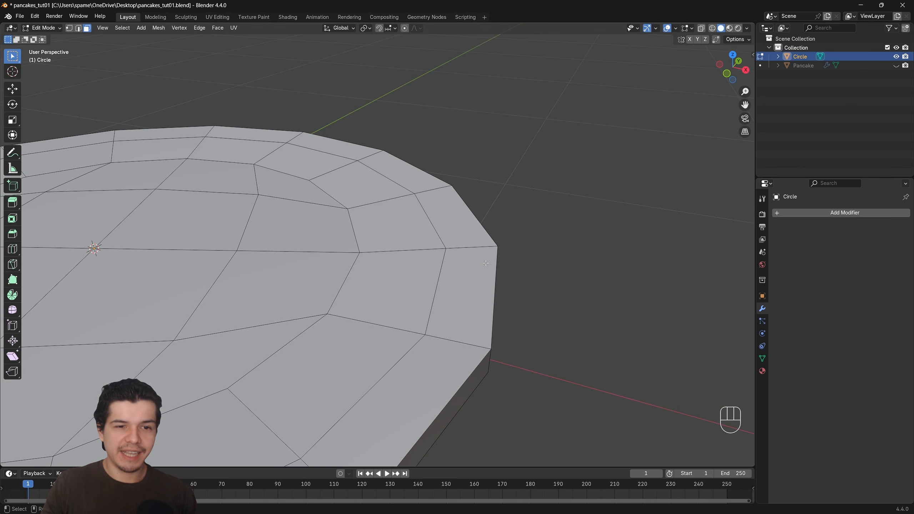
{"action": "scroll", "coordinate": [485, 261], "scroll_direction": "down", "scroll_amount": 1}
{"action": "middle_click_drag", "start_coordinate": [463, 203], "coordinate": [460, 222]}
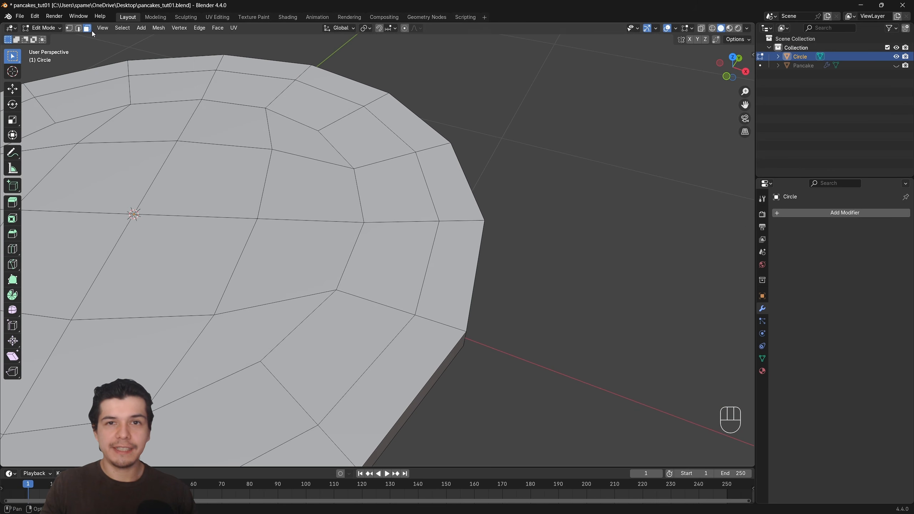
{"action": "left_click", "coordinate": [461, 220], "text": "alt"}
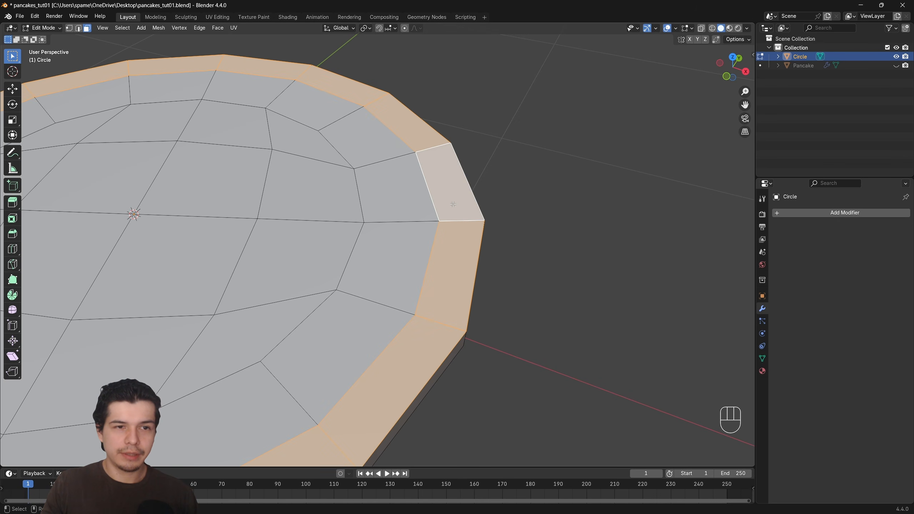
{"action": "scroll", "coordinate": [461, 220], "scroll_direction": "down", "scroll_amount": 5}
{"action": "middle_click_drag", "start_coordinate": [424, 227], "coordinate": [450, 239], "text": "shift"}
{"action": "scroll", "coordinate": [455, 256], "scroll_direction": "up", "scroll_amount": 2}
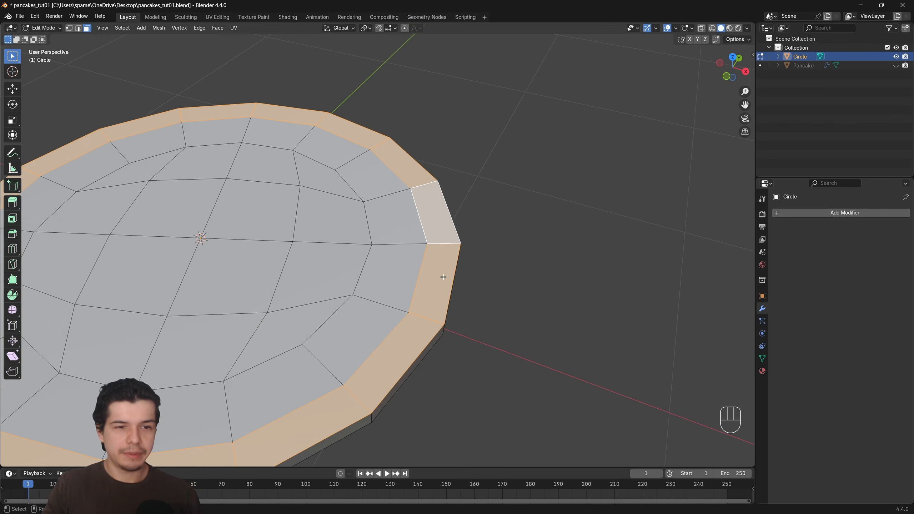
{"action": "middle_click_drag", "start_coordinate": [236, 364], "coordinate": [435, 282], "text": "shift"}
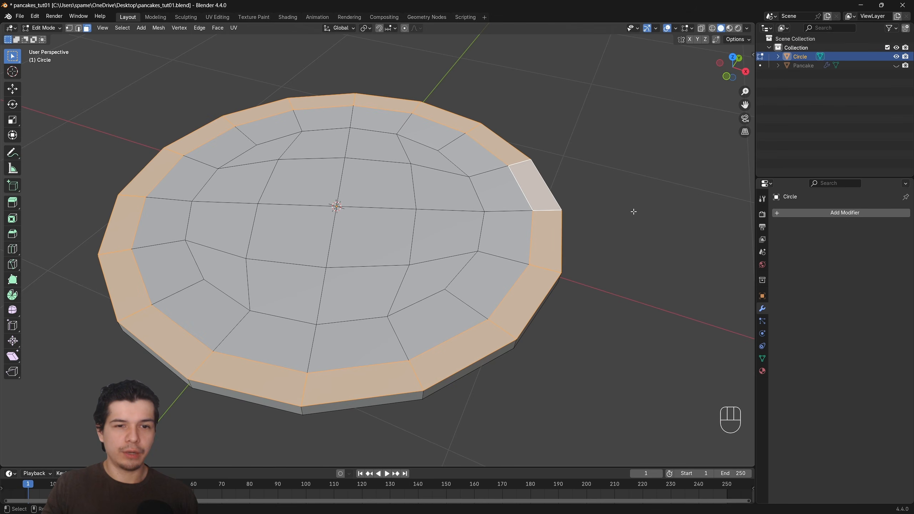
{"action": "middle_click_drag", "start_coordinate": [633, 212], "coordinate": [608, 223]}
{"action": "scroll", "coordinate": [612, 220], "scroll_direction": "up", "scroll_amount": 2}
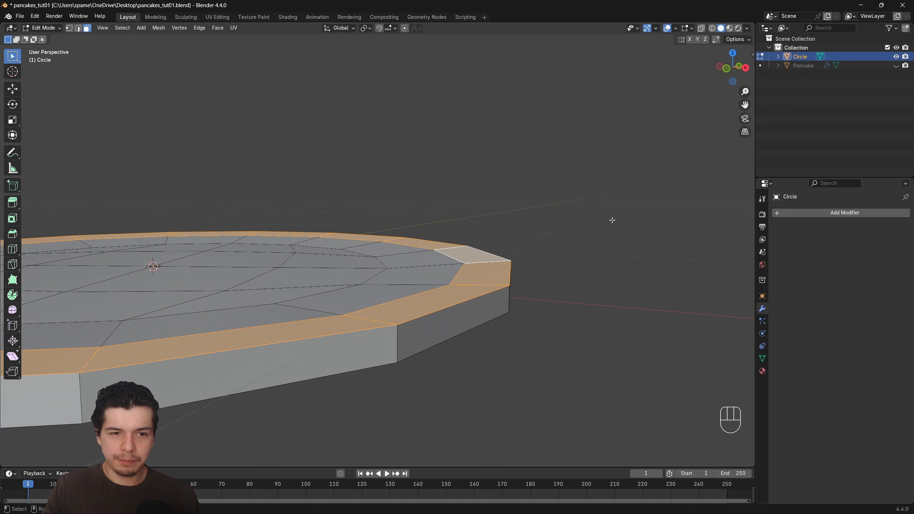
{"action": "key", "text": "e"}
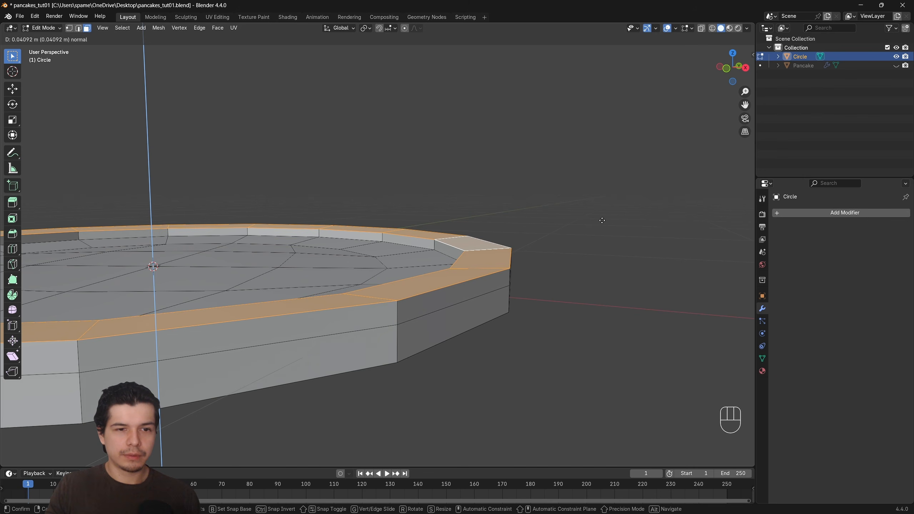
{"action": "left_click", "coordinate": [599, 219]}
{"action": "scroll", "coordinate": [597, 241], "scroll_direction": "down", "scroll_amount": 3}
{"action": "middle_click_drag", "start_coordinate": [598, 241], "coordinate": [548, 250]}
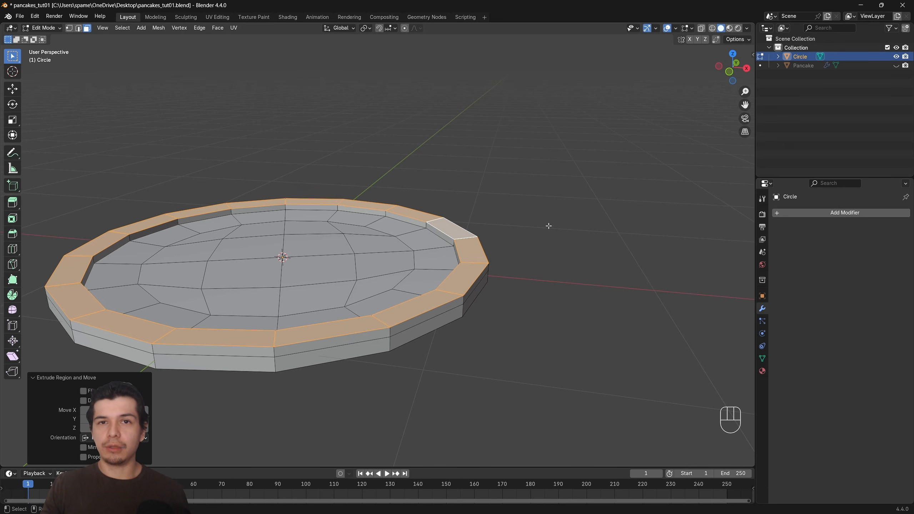
Return to Object Mode and add a Subdivision Surface modifier to the plate.
{"action": "middle_click_drag", "start_coordinate": [549, 225], "coordinate": [590, 268]}
{"action": "scroll", "coordinate": [564, 248], "scroll_direction": "up", "scroll_amount": 2}
{"action": "key", "text": "Tab"}
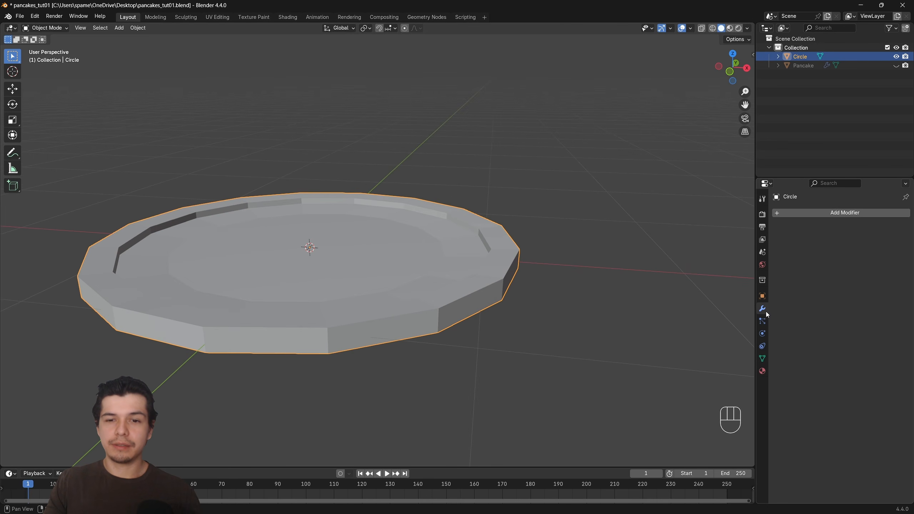
{"action": "left_click", "coordinate": [830, 214]}
{"action": "mouse_move", "coordinate": [829, 215]}
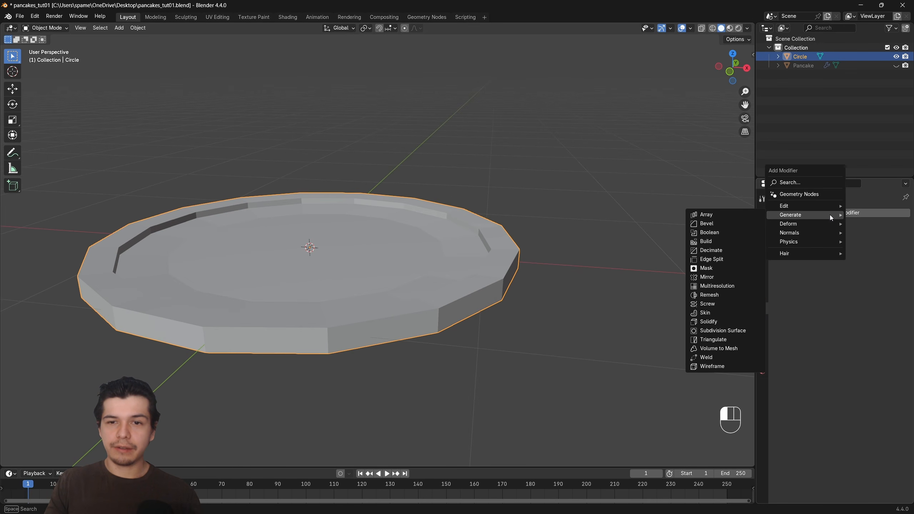
{"action": "left_click", "coordinate": [729, 331]}
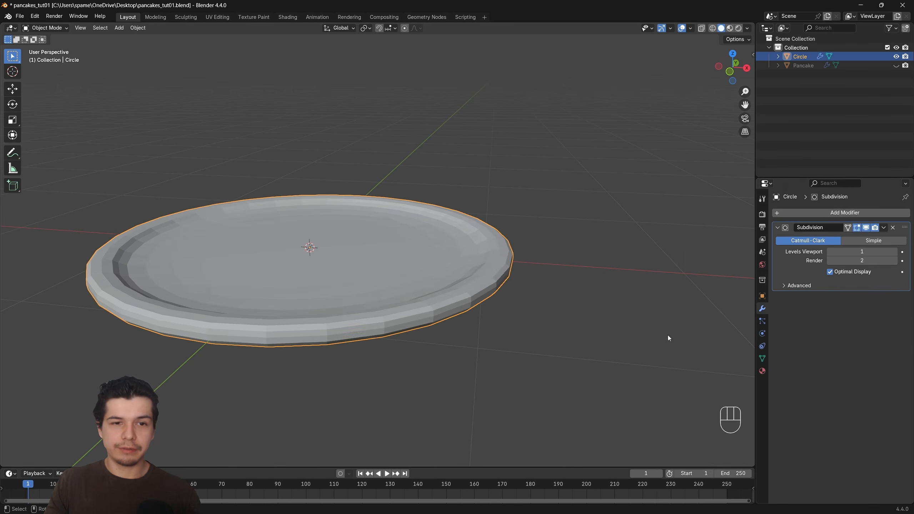
Set the Subdivision modifier's viewport level to 2.
{"action": "middle_click_drag", "start_coordinate": [667, 335], "coordinate": [597, 275]}
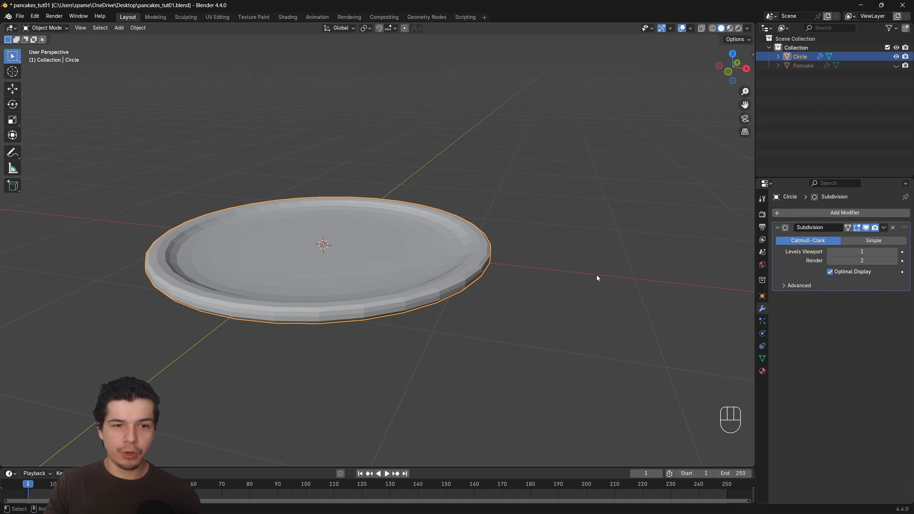
{"action": "scroll", "coordinate": [597, 273], "scroll_direction": "up", "scroll_amount": 1}
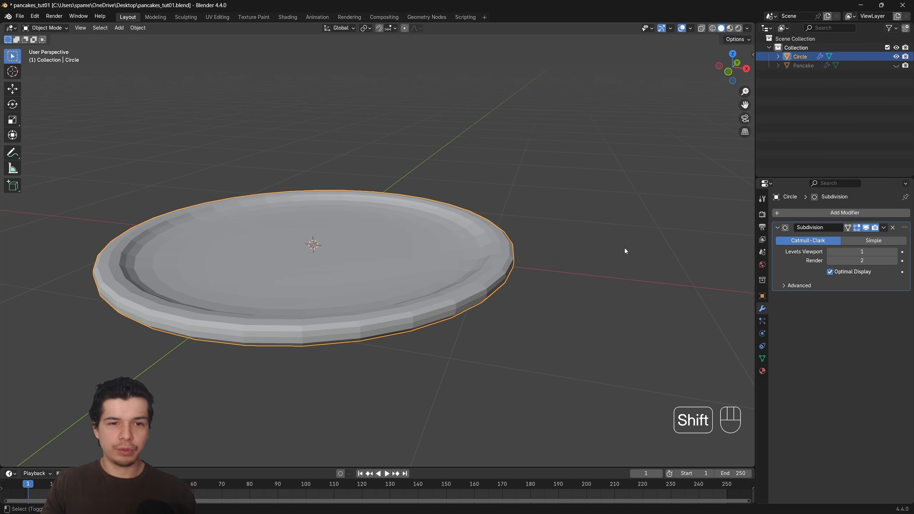
{"action": "middle_click_drag", "start_coordinate": [625, 248], "coordinate": [577, 265], "text": "shift"}
{"action": "scroll", "coordinate": [585, 266], "scroll_direction": "up", "scroll_amount": 1}
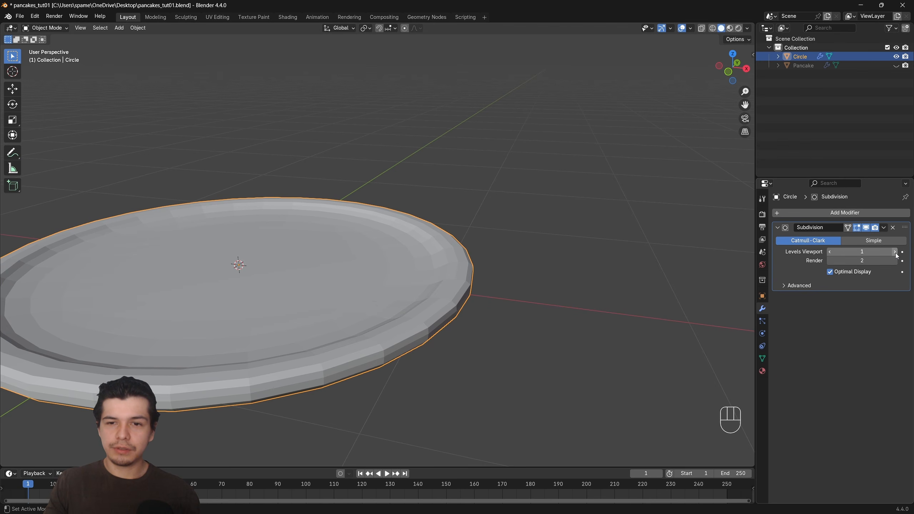
{"action": "left_click", "coordinate": [894, 251]}
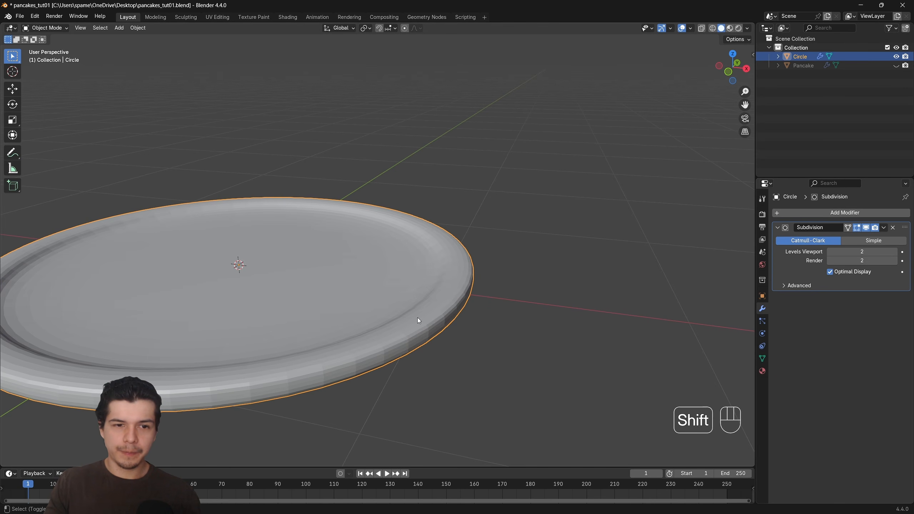
{"action": "middle_click_drag", "start_coordinate": [417, 317], "coordinate": [585, 339], "text": "shift"}
{"action": "scroll", "coordinate": [569, 289], "scroll_direction": "down", "scroll_amount": 4}
{"action": "scroll", "coordinate": [550, 324], "scroll_direction": "up", "scroll_amount": 3}
{"action": "middle_click_drag", "start_coordinate": [585, 339], "coordinate": [517, 258]}
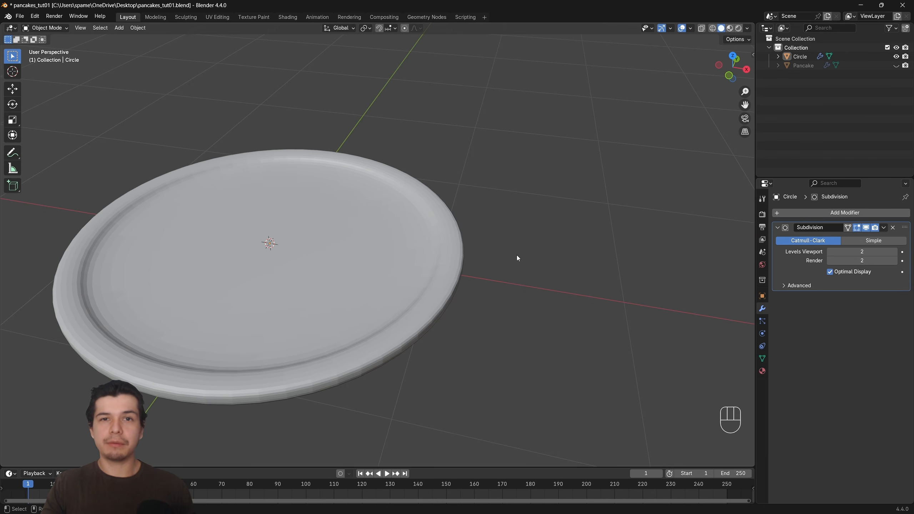
Turn off the plate's Subdivision modifier in the viewport, enter Edit Mode and deselect all faces.
{"action": "left_click", "coordinate": [463, 227]}
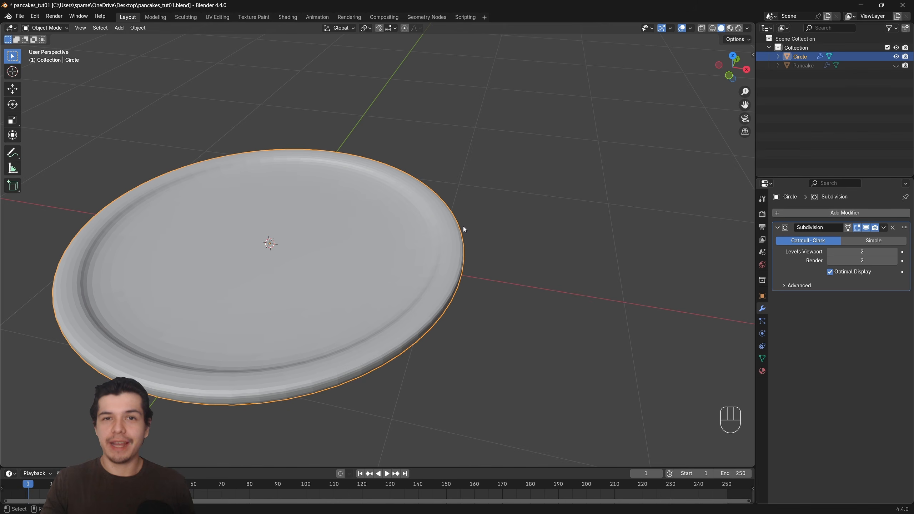
{"action": "middle_click_drag", "start_coordinate": [463, 226], "coordinate": [475, 246], "text": "shift"}
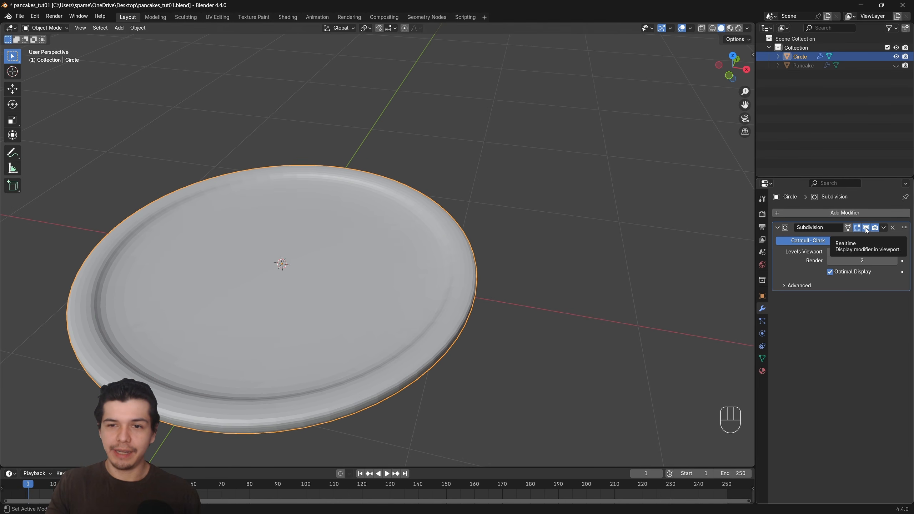
{"action": "left_click", "coordinate": [866, 228]}
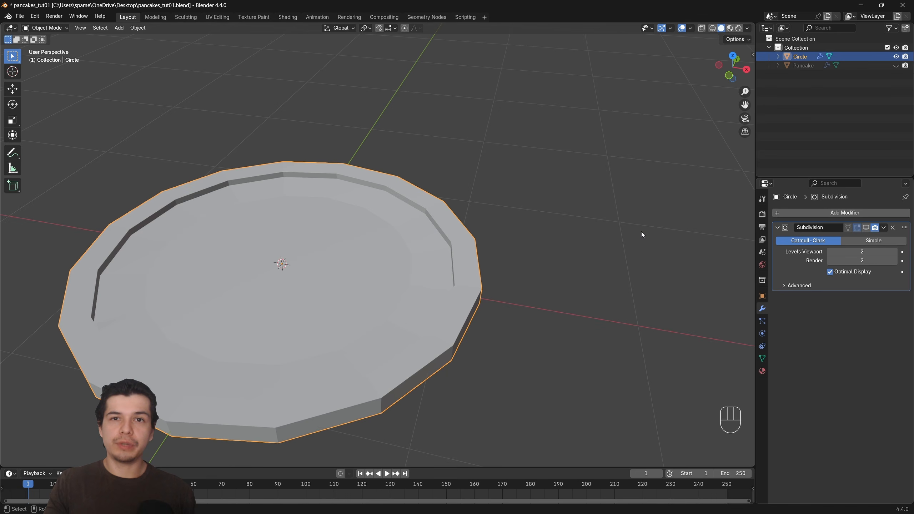
{"action": "middle_click_drag", "start_coordinate": [641, 231], "coordinate": [532, 272]}
{"action": "key", "text": "Tab"}
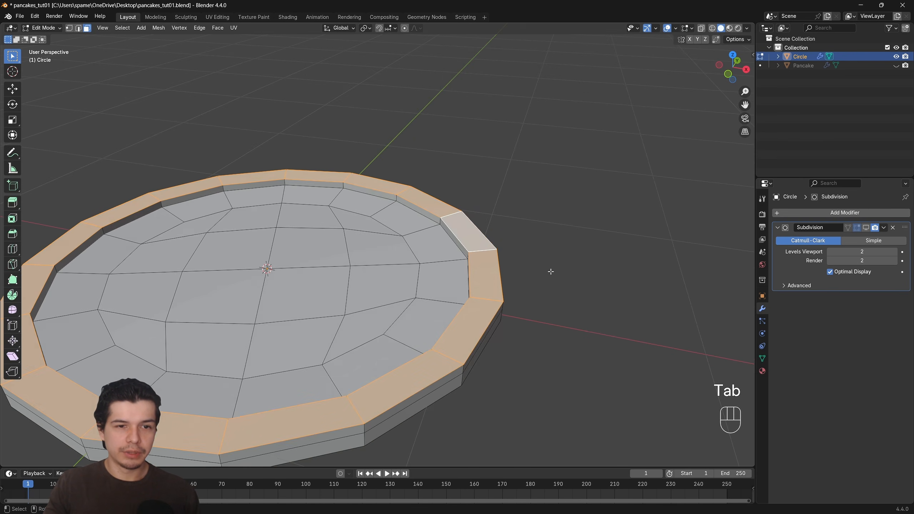
{"action": "scroll", "coordinate": [459, 239], "scroll_direction": "up", "scroll_amount": 5}
{"action": "key", "text": "alt+a"}
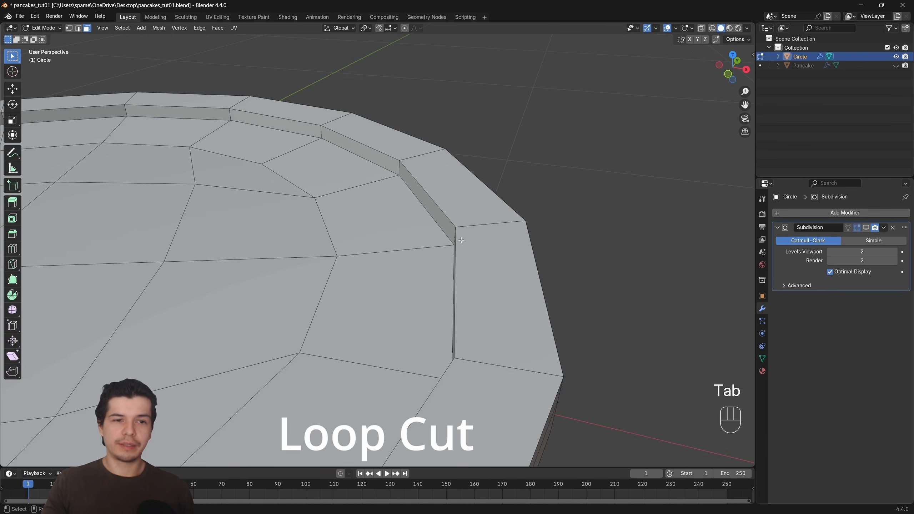
{"action": "middle_click_drag", "start_coordinate": [387, 249], "coordinate": [468, 273], "text": "shift"}
{"action": "key", "text": "ctrl+r"}
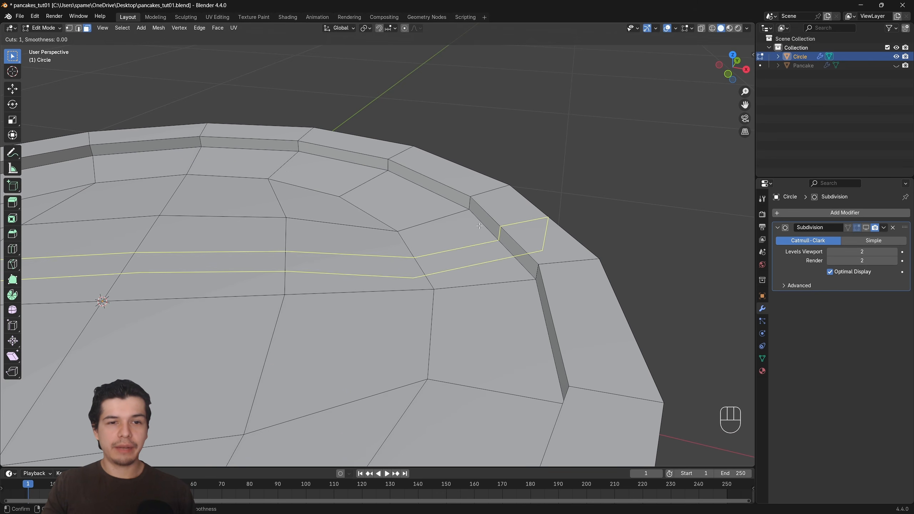
{"action": "right_click", "coordinate": [551, 280]}
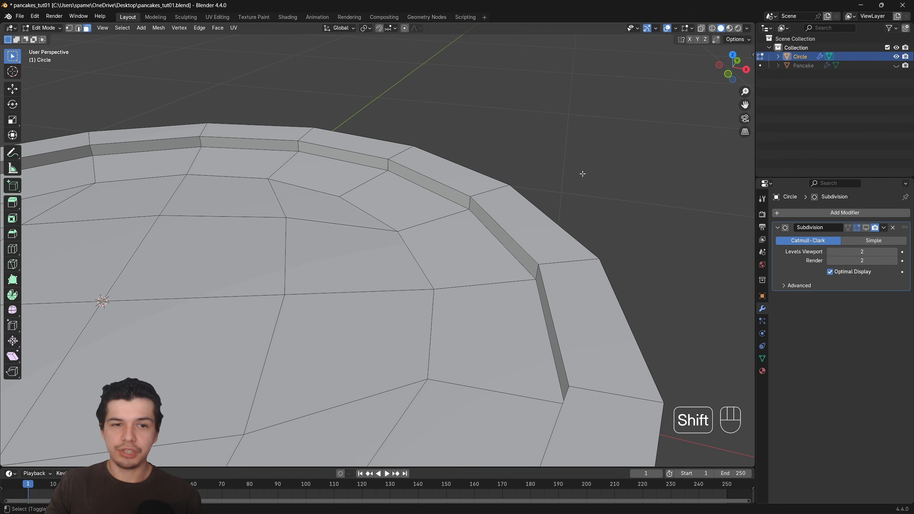
Undo the last loop cut, and cut an edge loop around the rim's inner wall and slide it along the wall.
{"action": "middle_click_drag", "start_coordinate": [582, 174], "coordinate": [502, 231], "text": "shift"}
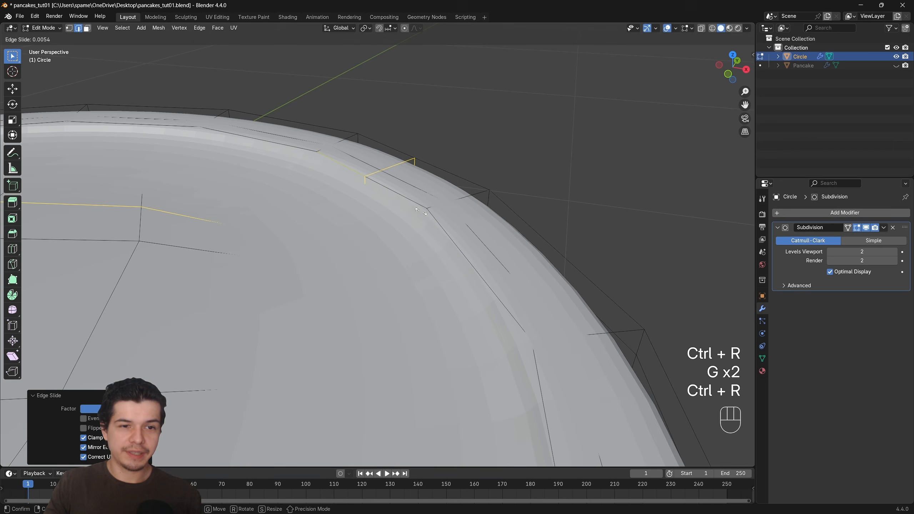
{"action": "key", "text": "ctrl+z"}
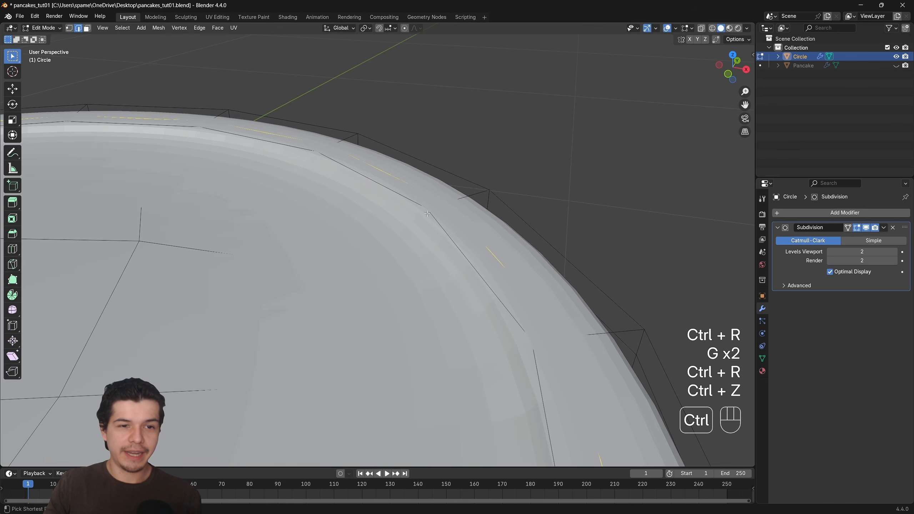
{"action": "key", "text": "ctrl+r"}
{"action": "left_click", "coordinate": [425, 213]}
{"action": "key", "text": "g"}
{"action": "key", "text": "g"}
{"action": "right_click", "coordinate": [437, 217]}
{"action": "key", "text": "g"}
{"action": "key", "text": "g"}
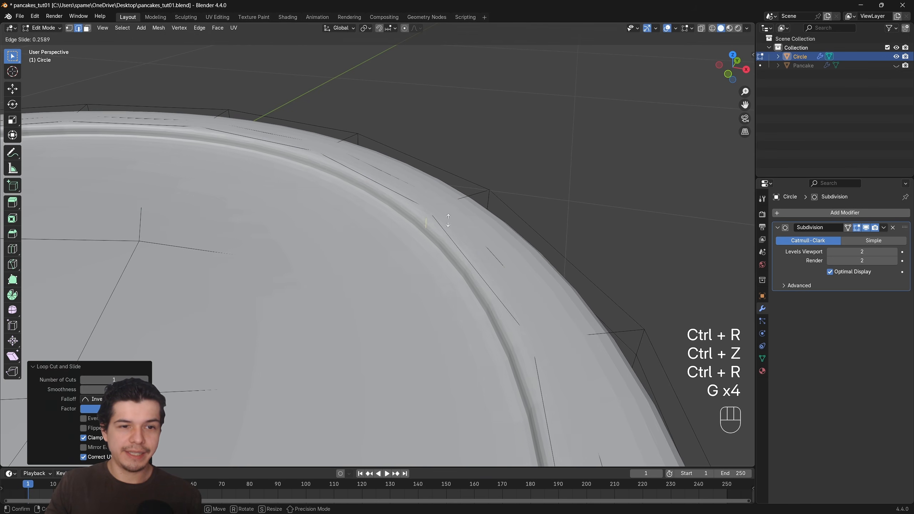
{"action": "left_click", "coordinate": [446, 231]}
Cut a second edge loop around the rim's inner wall and slide it into place.
{"action": "key", "text": "ctrl+r"}
{"action": "double_click", "coordinate": [427, 220]}
{"action": "key", "text": "g"}
{"action": "key", "text": "g"}
{"action": "left_click", "coordinate": [443, 229]}
{"action": "scroll", "coordinate": [493, 232], "scroll_direction": "down", "scroll_amount": 5}
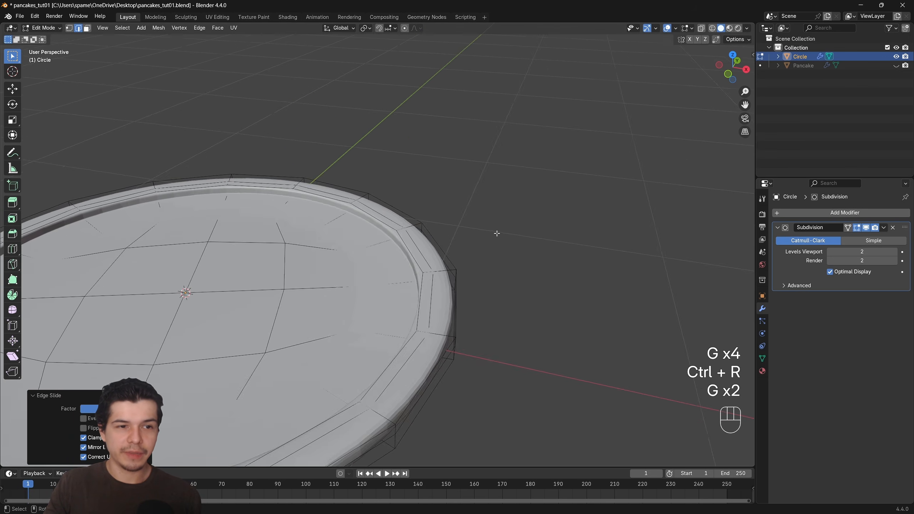
{"action": "mouse_move", "coordinate": [493, 232]}
{"action": "middle_mouse_down", "text": "shift"}
{"action": "mouse_move", "coordinate": [543, 209]}
{"action": "mouse_move", "coordinate": [485, 229]}
{"action": "middle_mouse_up", "text": "shift"}
{"action": "scroll", "coordinate": [545, 210], "scroll_direction": "down", "scroll_amount": 5}
{"action": "scroll", "coordinate": [546, 213], "scroll_direction": "up", "scroll_amount": 8}
Hide the Subdivision modifier in the viewport, and slide the inner wall's two edge loops toward the wall's lower and upper edges.
{"action": "left_click", "coordinate": [866, 228]}
{"action": "scroll", "coordinate": [442, 213], "scroll_direction": "up", "scroll_amount": 3}
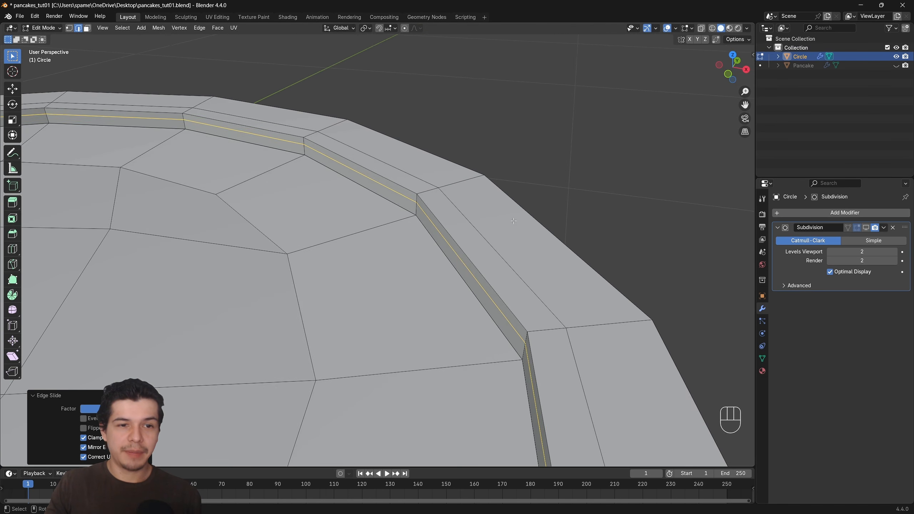
{"action": "left_click", "coordinate": [432, 212], "text": "alt"}
{"action": "key", "text": "g"}
{"action": "key", "text": "g"}
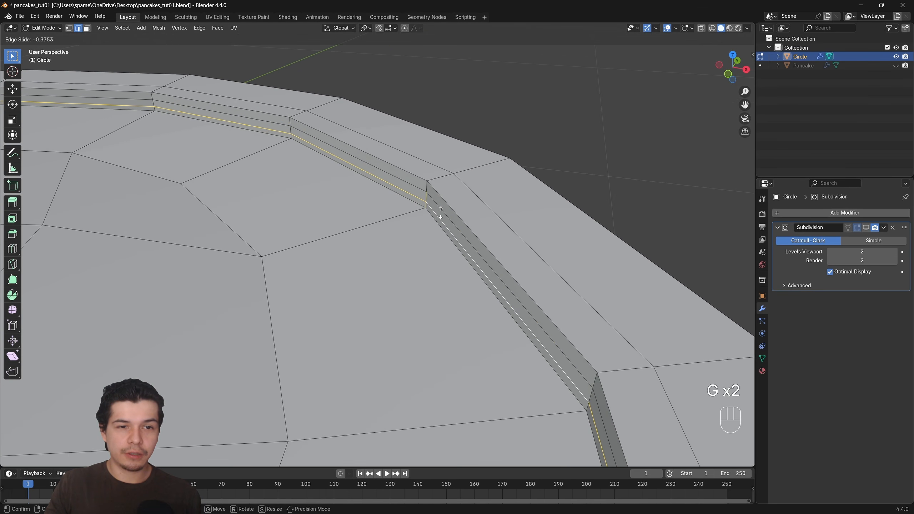
{"action": "left_click", "coordinate": [442, 211]}
{"action": "key", "text": "g"}
{"action": "key", "text": "g"}
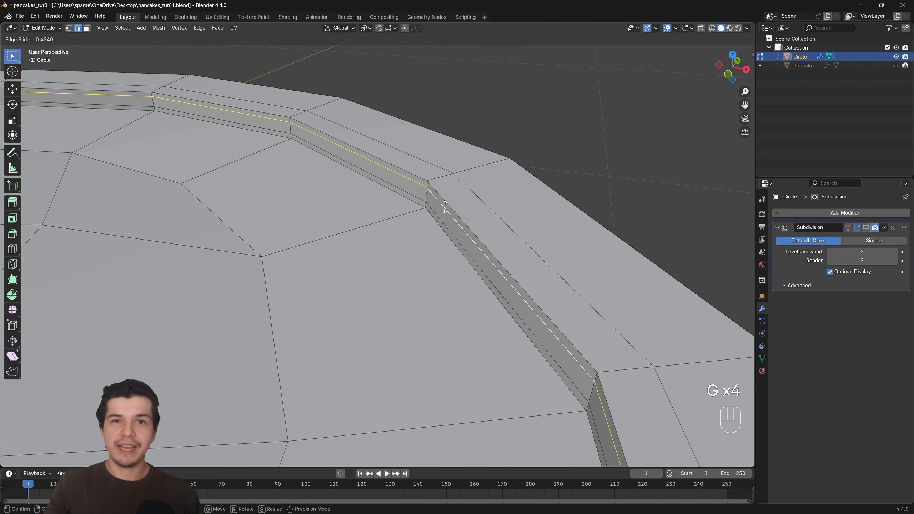
{"action": "left_click", "coordinate": [445, 206]}
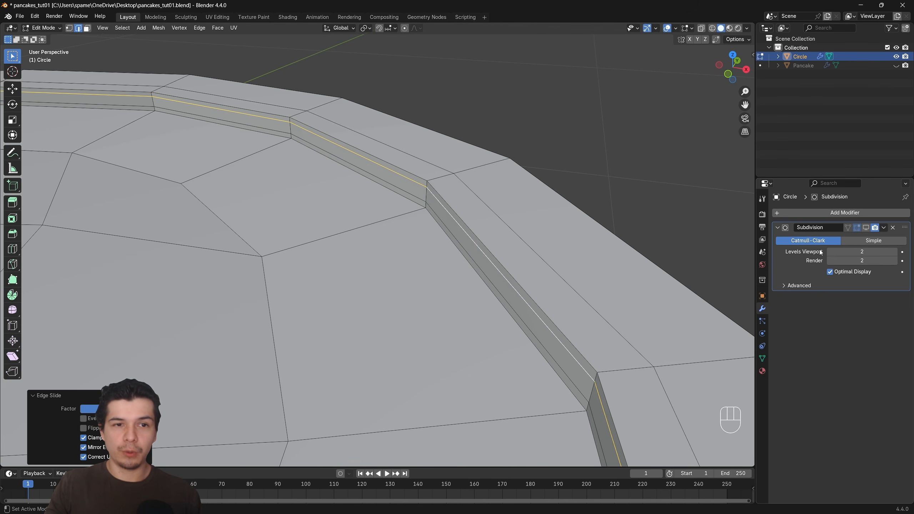
Undo the rim's loop cuts and edge slides back to the plain extruded rim.
{"action": "key", "text": "ctrl+z"}
{"action": "key", "text": "ctrl+z"}
{"action": "key", "text": "ctrl+z"}
{"action": "key", "text": "ctrl+z"}
{"action": "key", "text": "ctrl+z"}
{"action": "key", "text": "ctrl+z"}
{"action": "key", "text": "ctrl+z"}
{"action": "key", "text": "ctrl+z"}
{"action": "key", "text": "ctrl+z"}
{"action": "key", "text": "ctrl+z"}
{"action": "key", "text": "ctrl+z"}
{"action": "key", "text": "ctrl+z"}
{"action": "key", "text": "ctrl+shift+z"}
{"action": "key", "text": "ctrl+shift+z"}
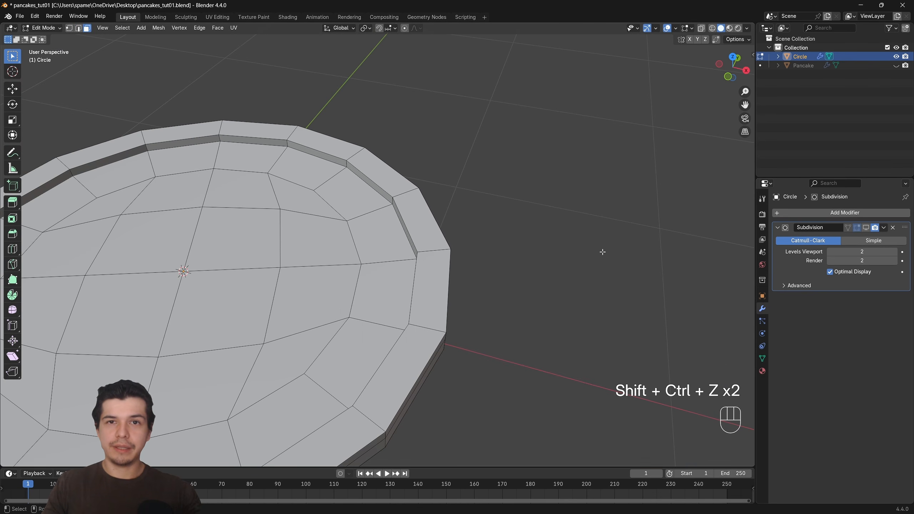
{"action": "middle_click_drag", "start_coordinate": [602, 253], "coordinate": [588, 251]}
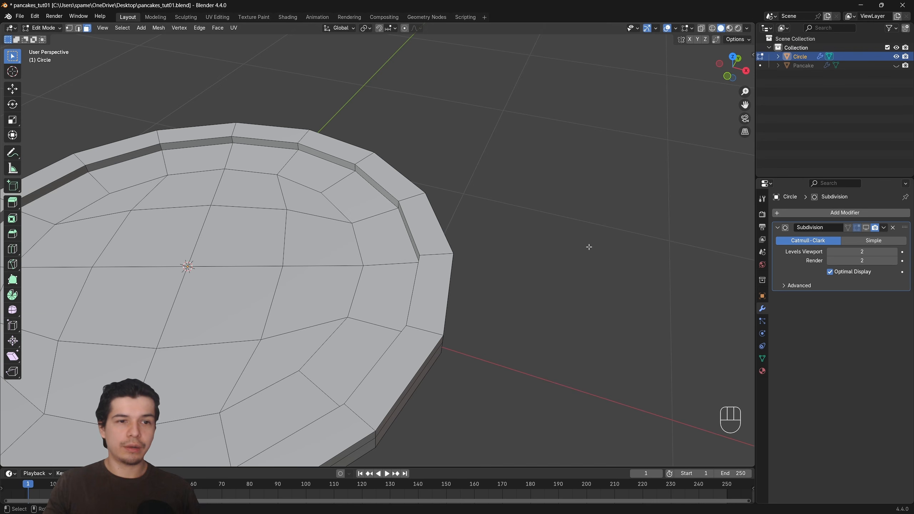
{"action": "scroll", "coordinate": [576, 243], "scroll_direction": "up", "scroll_amount": 4}
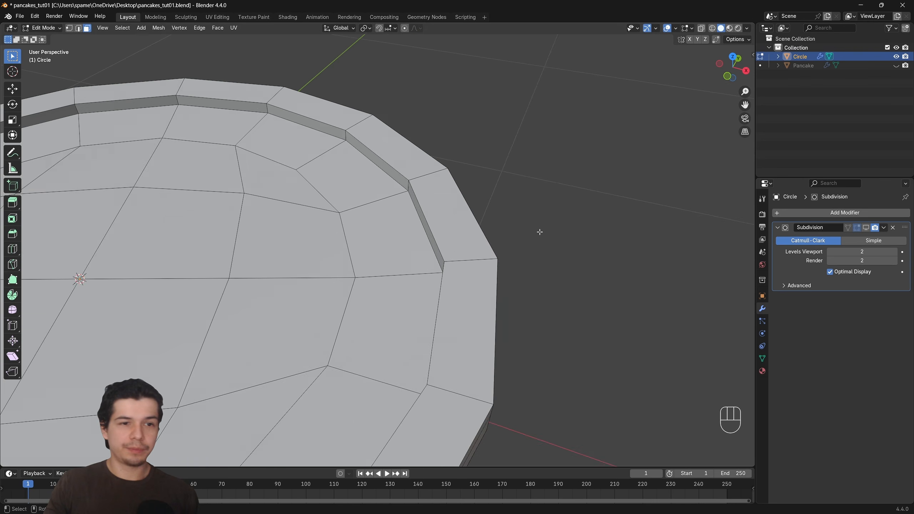
Try an edge loop around the plate's floor beside the rim with different numbers of cuts, and undo it.
{"action": "middle_click_drag", "start_coordinate": [538, 231], "coordinate": [546, 234]}
{"action": "key", "text": "ctrl+r"}
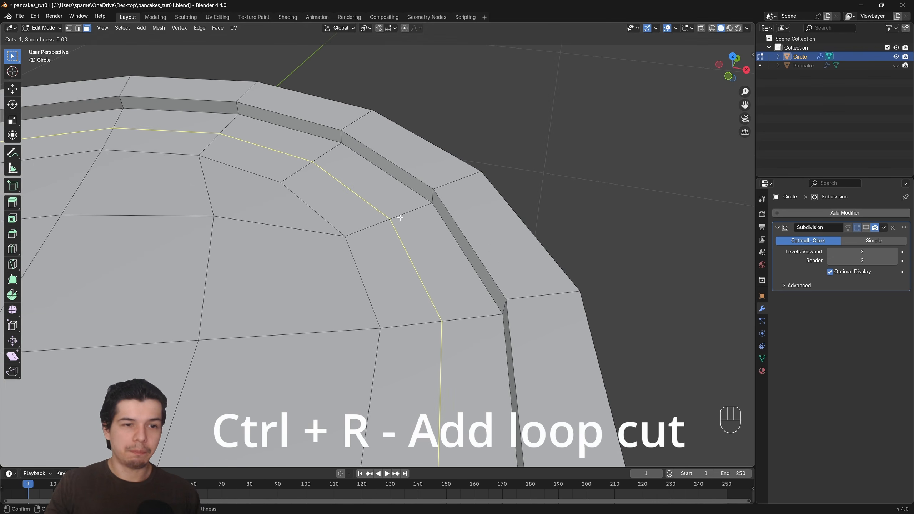
{"action": "scroll", "coordinate": [403, 214], "scroll_direction": "up", "scroll_amount": 4}
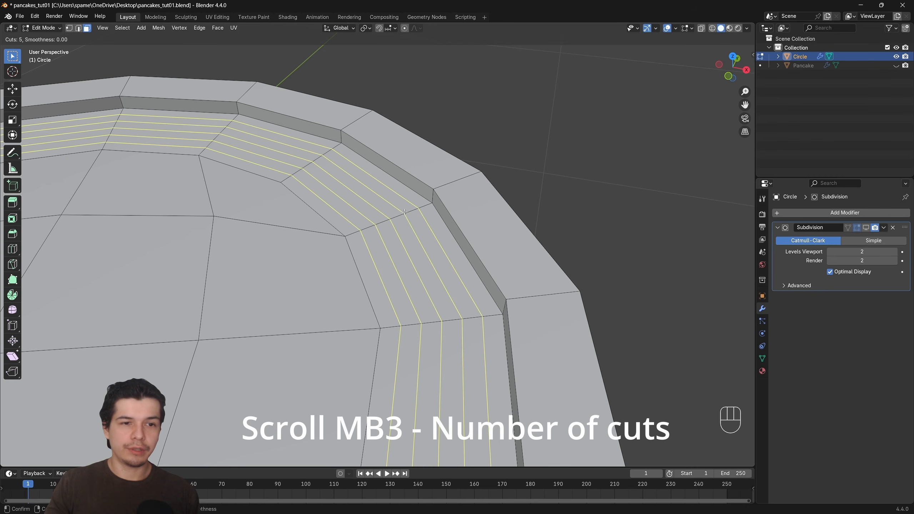
{"action": "scroll", "coordinate": [391, 228], "scroll_direction": "down", "scroll_amount": 4}
{"action": "scroll", "coordinate": [391, 228], "scroll_direction": "up", "scroll_amount": 2}
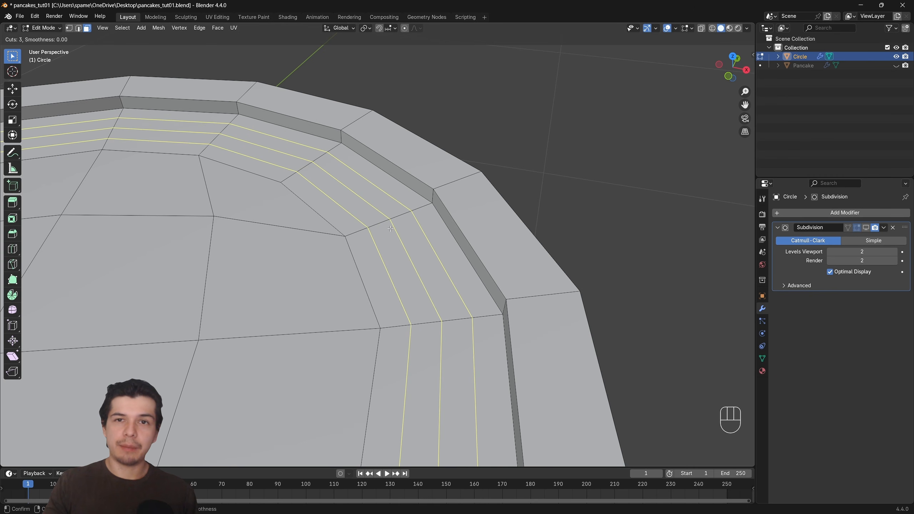
{"action": "scroll", "coordinate": [391, 225], "scroll_direction": "down", "scroll_amount": 2}
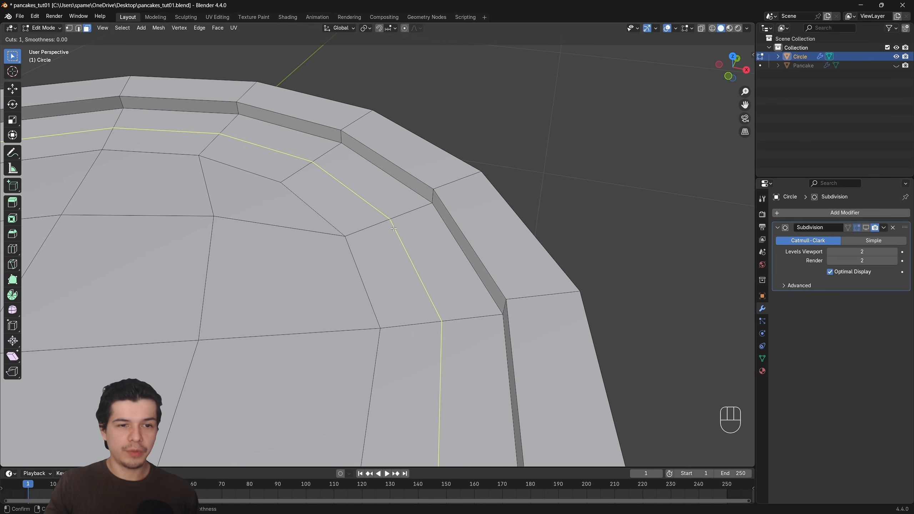
{"action": "left_click", "coordinate": [394, 229]}
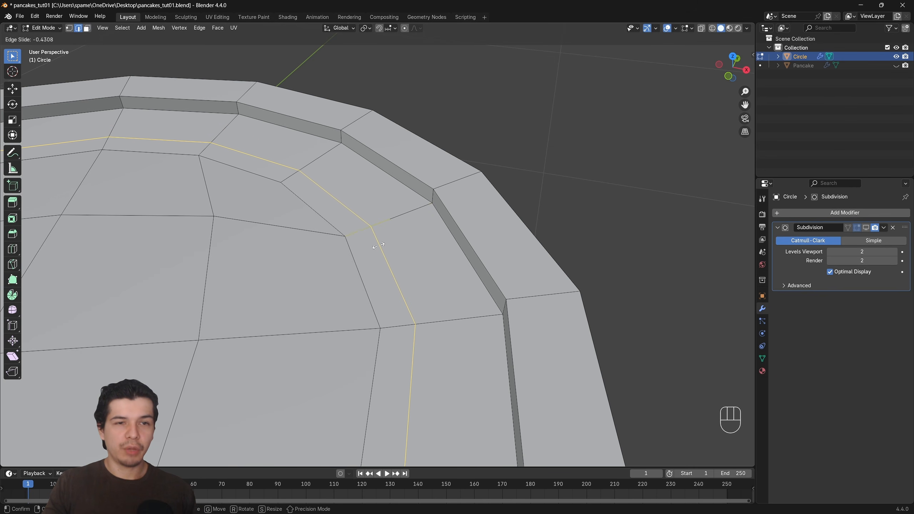
{"action": "left_click", "coordinate": [377, 244]}
{"action": "key", "text": "ctrl+z"}
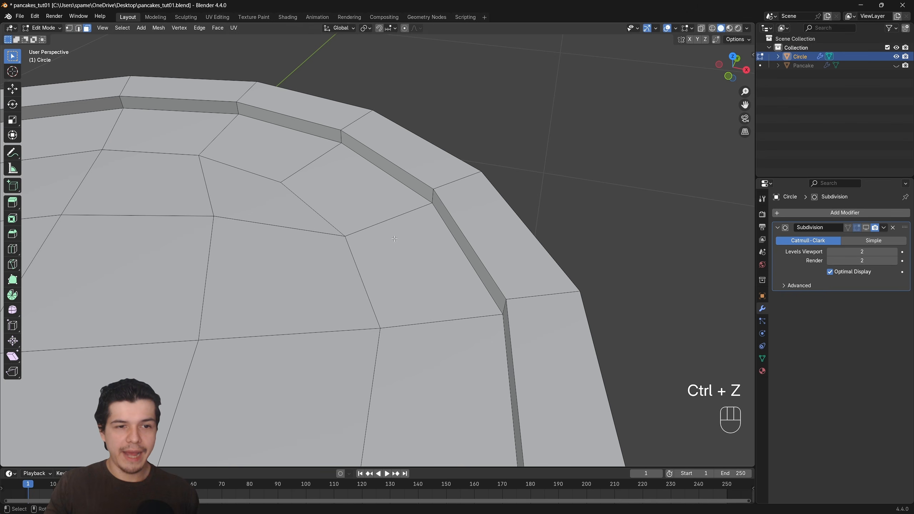
Cut one edge loop around the outer ring of the plate's floor and slide it close to the base of the rim's inner wall.
{"action": "key", "text": "ctrl+r"}
{"action": "left_click", "coordinate": [398, 221]}
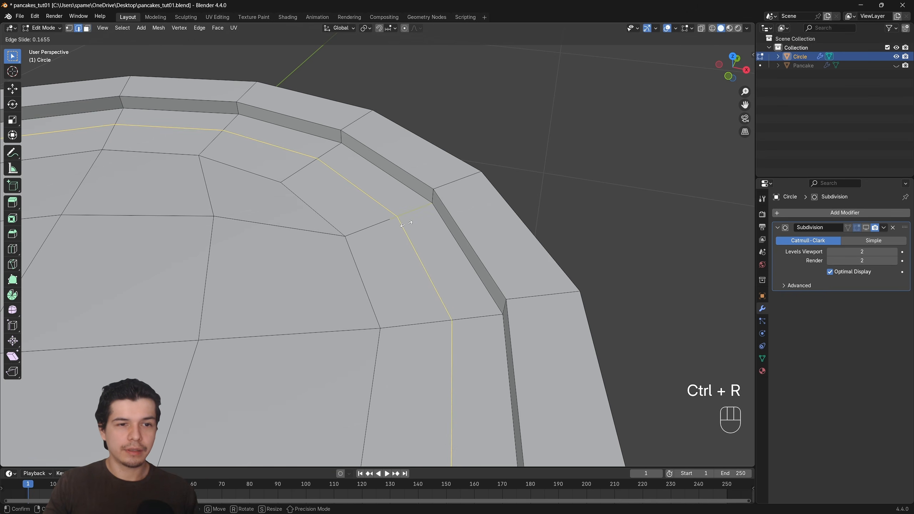
{"action": "left_click", "coordinate": [402, 225]}
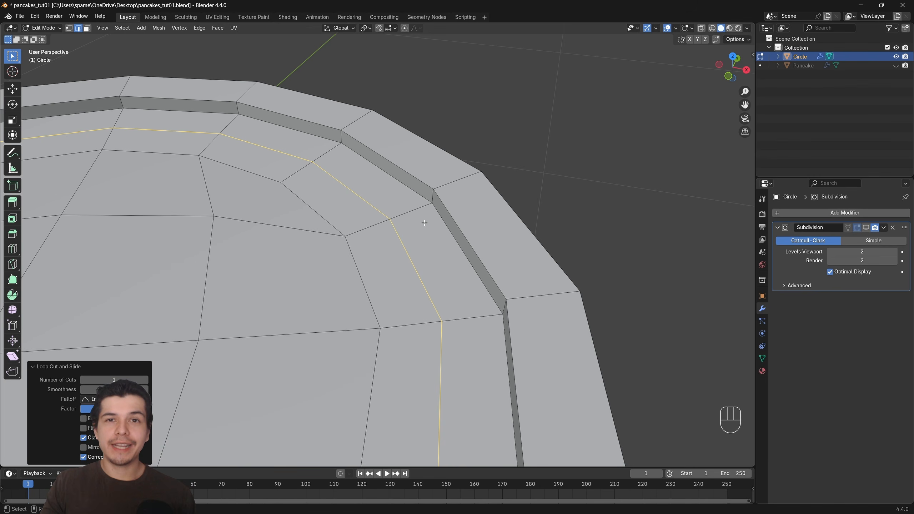
{"action": "scroll", "coordinate": [427, 223], "scroll_direction": "down", "scroll_amount": 1}
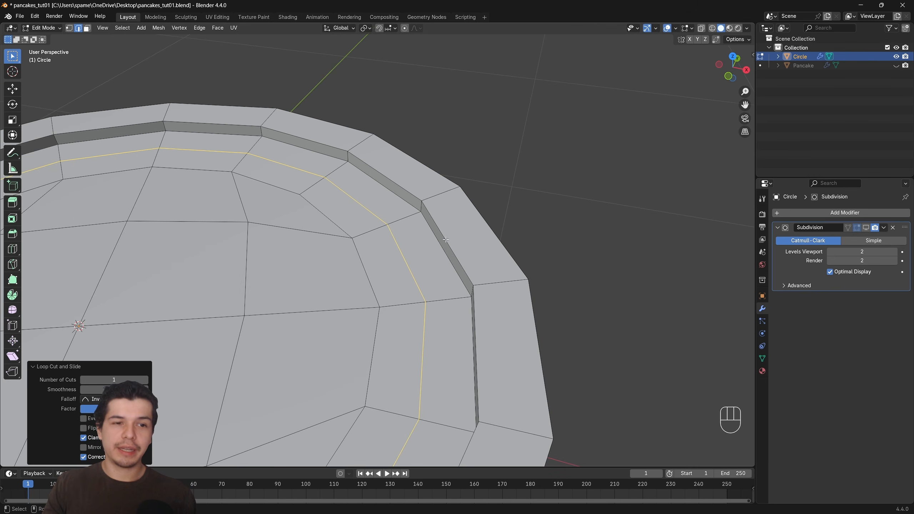
{"action": "scroll", "coordinate": [449, 237], "scroll_direction": "up", "scroll_amount": 1}
{"action": "key", "text": "g"}
{"action": "key", "text": "g"}
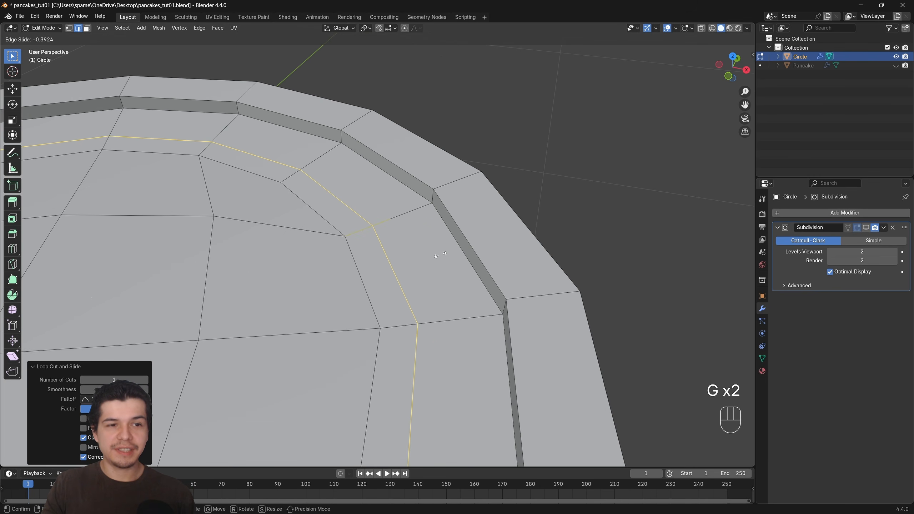
{"action": "left_click", "coordinate": [481, 213]}
Cut one centred edge loop around the rim's inner wall.
{"action": "scroll", "coordinate": [484, 165], "scroll_direction": "up", "scroll_amount": 4}
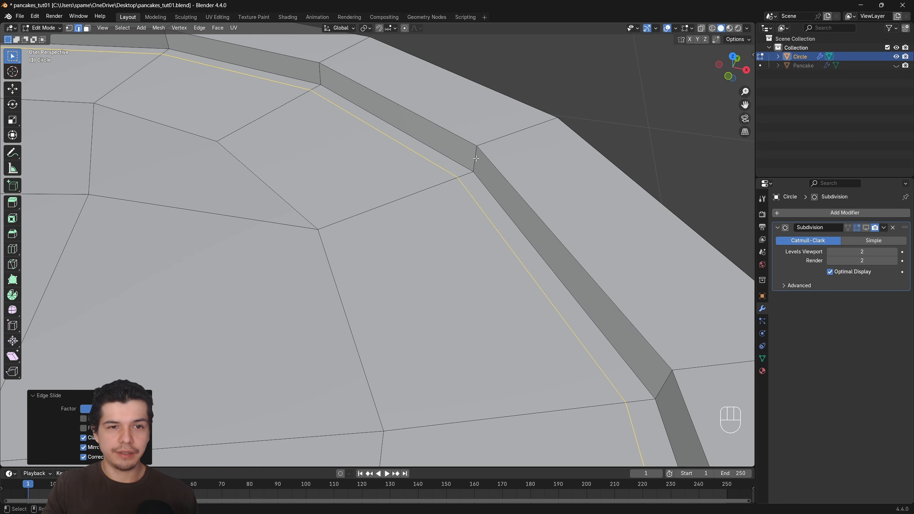
{"action": "scroll", "coordinate": [476, 158], "scroll_direction": "down", "scroll_amount": 2}
{"action": "key", "text": "ctrl+r"}
{"action": "left_click", "coordinate": [477, 160]}
{"action": "right_click", "coordinate": [476, 160]}
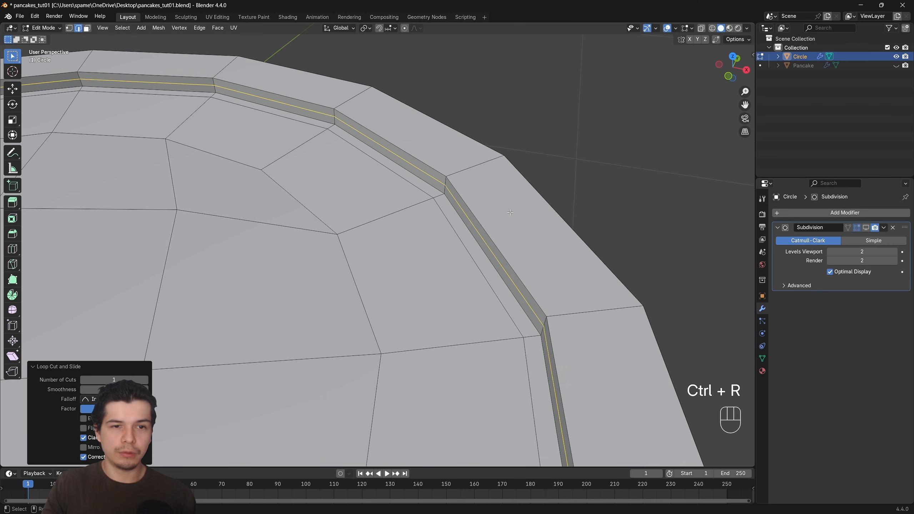
Show the Subdivision modifier in the viewport and compare the smoothed rim with the unsmoothed mesh.
{"action": "scroll", "coordinate": [521, 216], "scroll_direction": "down", "scroll_amount": 3}
{"action": "scroll", "coordinate": [489, 187], "scroll_direction": "up", "scroll_amount": 3}
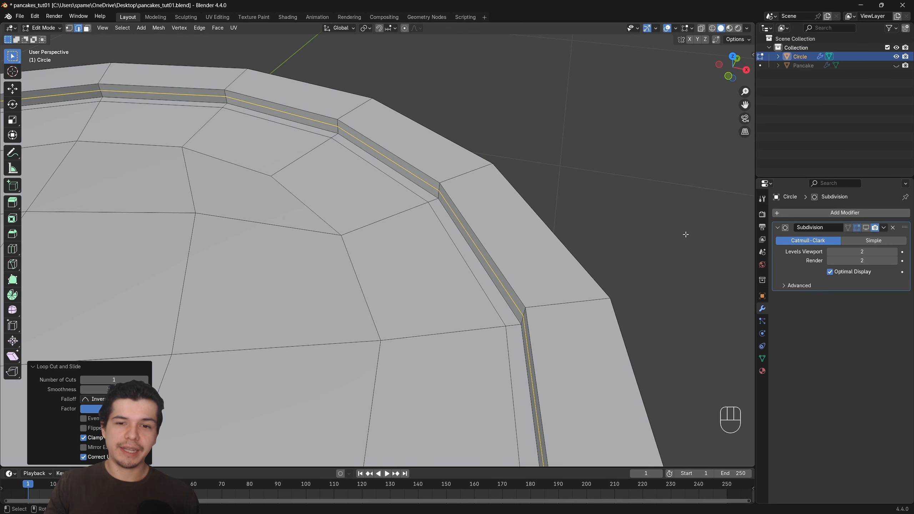
{"action": "left_click", "coordinate": [866, 227]}
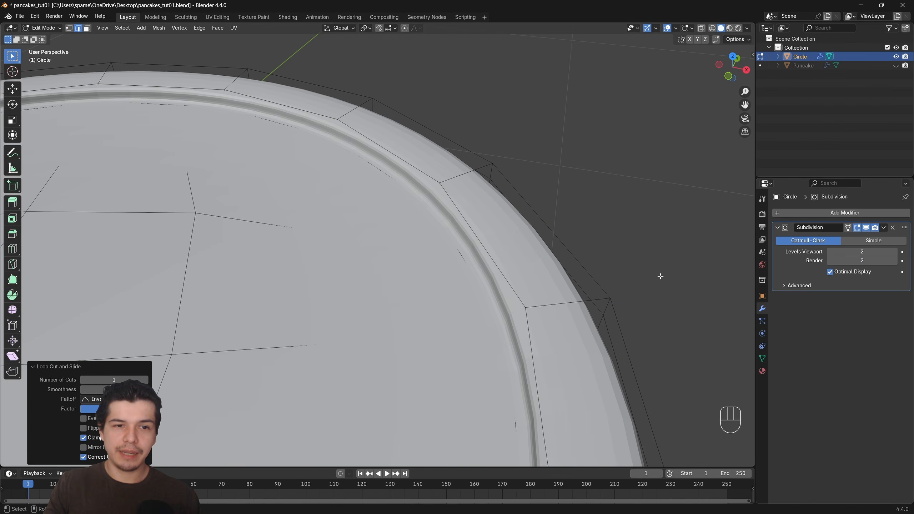
{"action": "scroll", "coordinate": [660, 276], "scroll_direction": "down", "scroll_amount": 6}
{"action": "scroll", "coordinate": [527, 310], "scroll_direction": "down", "scroll_amount": 2}
{"action": "middle_click_drag", "start_coordinate": [450, 342], "coordinate": [563, 270], "text": "shift"}
{"action": "scroll", "coordinate": [533, 300], "scroll_direction": "up", "scroll_amount": 2}
{"action": "middle_click_drag", "start_coordinate": [572, 275], "coordinate": [509, 266], "text": "shift"}
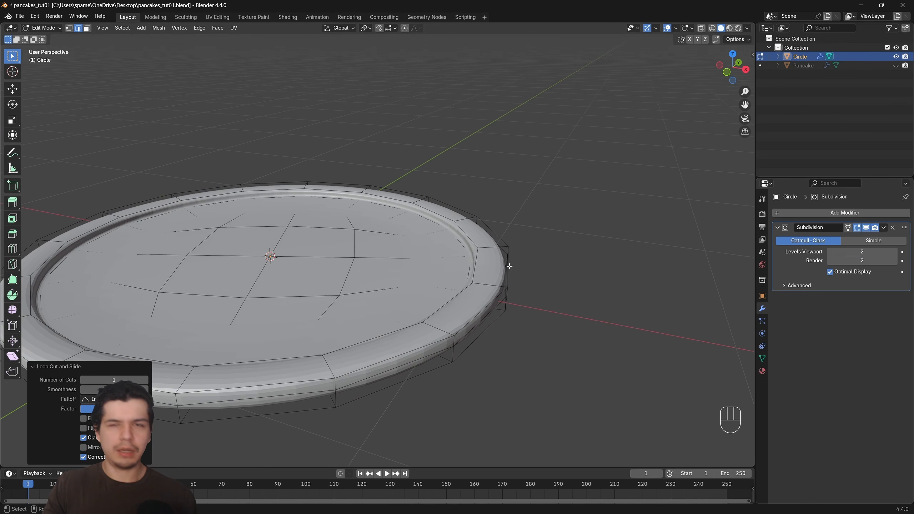
{"action": "scroll", "coordinate": [518, 255], "scroll_direction": "up", "scroll_amount": 3}
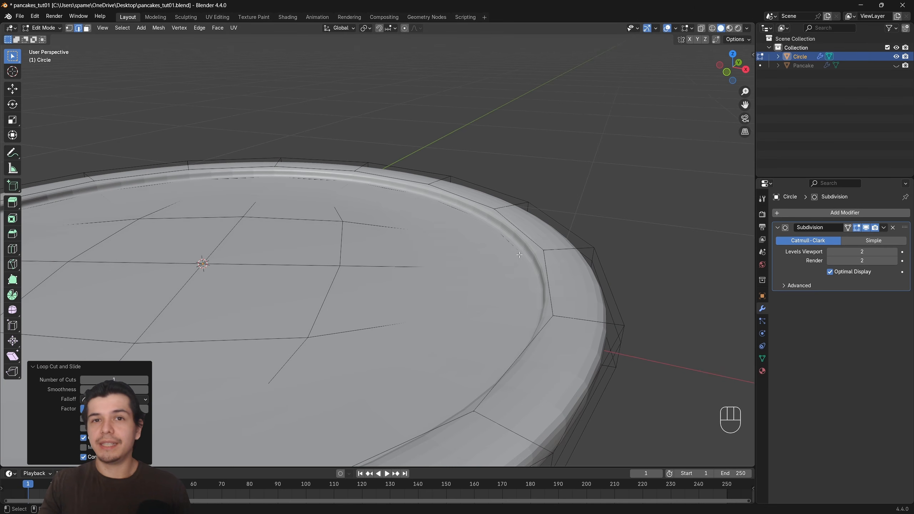
{"action": "middle_click_drag", "start_coordinate": [519, 255], "coordinate": [477, 275], "text": "shift"}
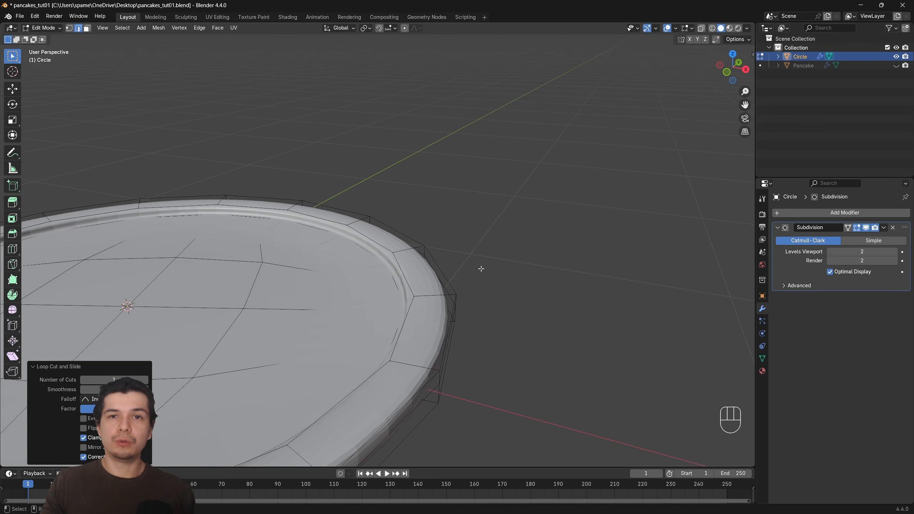
{"action": "left_click", "coordinate": [866, 227]}
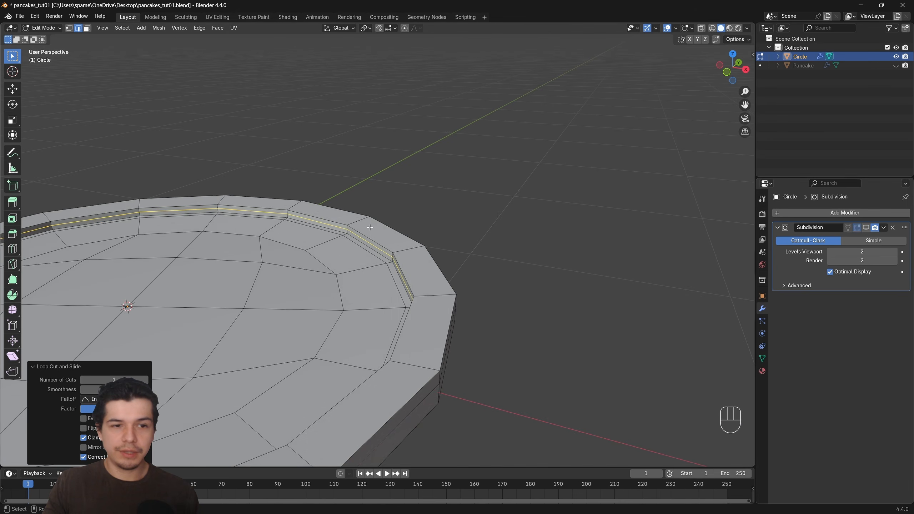
{"action": "scroll", "coordinate": [370, 227], "scroll_direction": "up", "scroll_amount": 4}
{"action": "scroll", "coordinate": [393, 240], "scroll_direction": "down", "scroll_amount": 6}
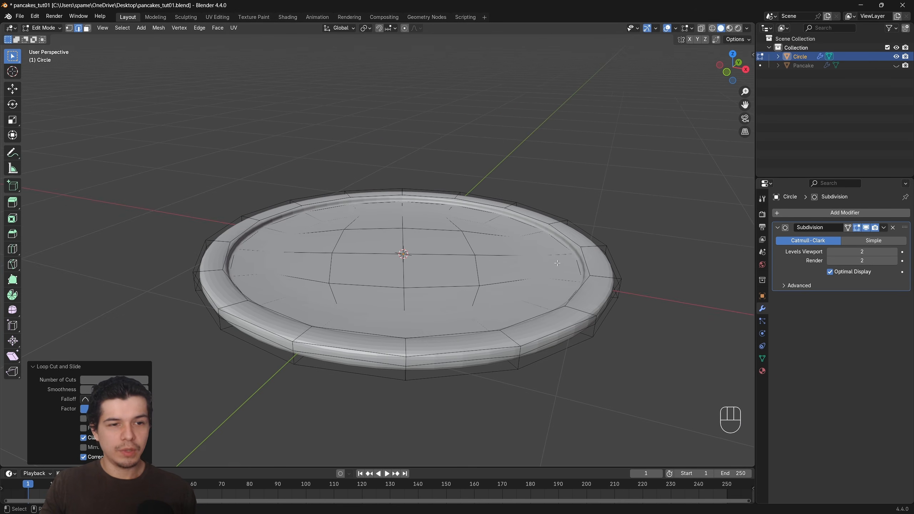
{"action": "middle_click_drag", "start_coordinate": [392, 240], "coordinate": [595, 253], "text": "shift"}
Return to Object Mode, clear the selection and check the plate's shape from the side.
{"action": "key", "text": "Tab"}
{"action": "left_click", "coordinate": [583, 285]}
{"action": "scroll", "coordinate": [583, 285], "scroll_direction": "down", "scroll_amount": 3}
{"action": "scroll", "coordinate": [591, 266], "scroll_direction": "up", "scroll_amount": 2}
{"action": "middle_click_drag", "start_coordinate": [552, 216], "coordinate": [584, 234]}
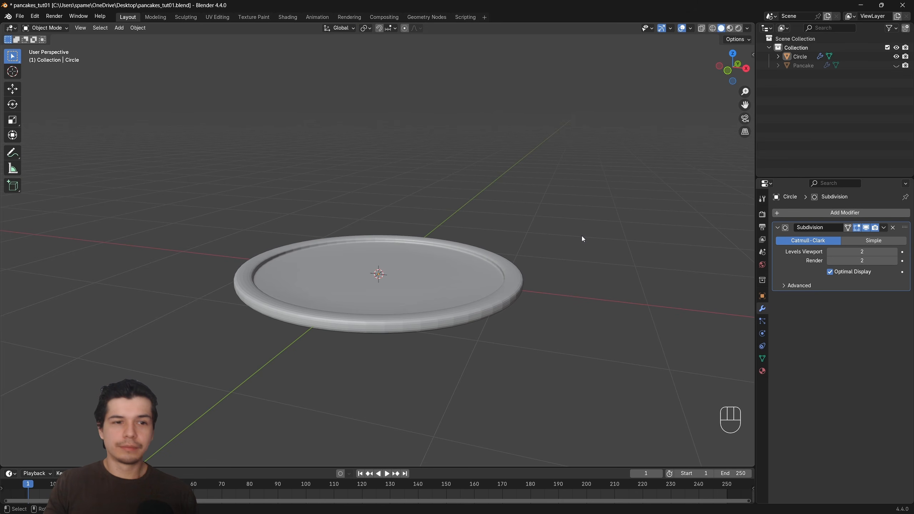
{"action": "middle_click_drag", "start_coordinate": [582, 239], "coordinate": [558, 257]}
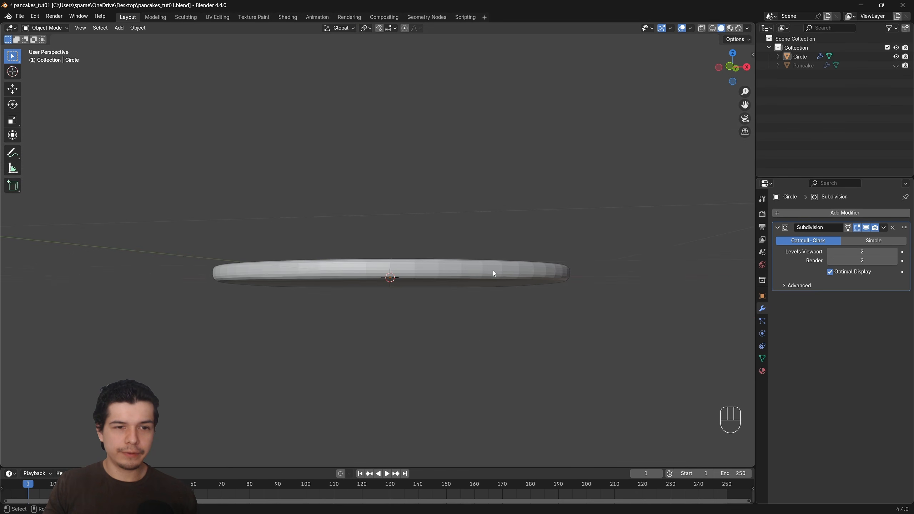
Select the plate and raise it along Z by about 0.1 m.
{"action": "middle_click_drag", "start_coordinate": [472, 271], "coordinate": [522, 320]}
{"action": "left_click", "coordinate": [523, 320]}
{"action": "middle_click_drag", "start_coordinate": [455, 295], "coordinate": [535, 322]}
{"action": "key", "text": "g"}
{"action": "key", "text": "z"}
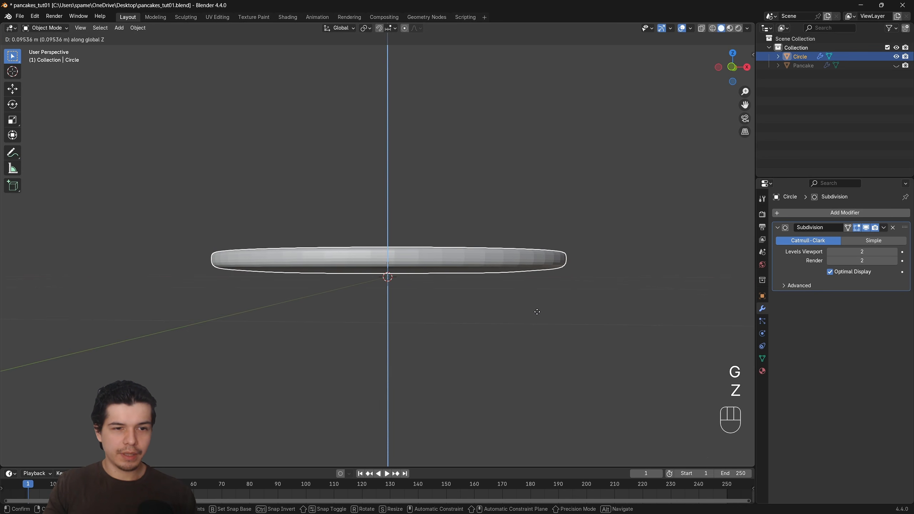
{"action": "left_click", "coordinate": [537, 310]}
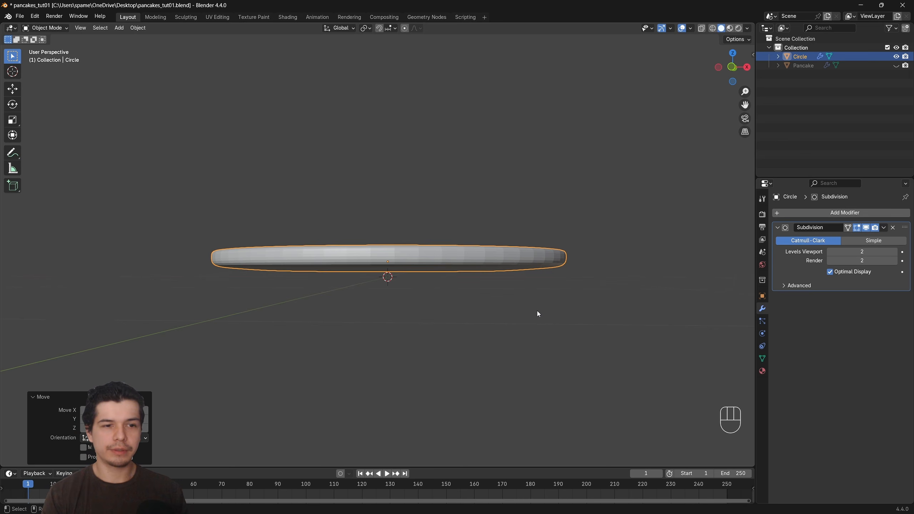
Lower the plate along Z in front orthographic view until its underside rests on the ground line.
{"action": "key", "text": "KP_1"}
{"action": "scroll", "coordinate": [409, 215], "scroll_direction": "up", "scroll_amount": 6}
{"action": "scroll", "coordinate": [409, 216], "scroll_direction": "up", "scroll_amount": 4}
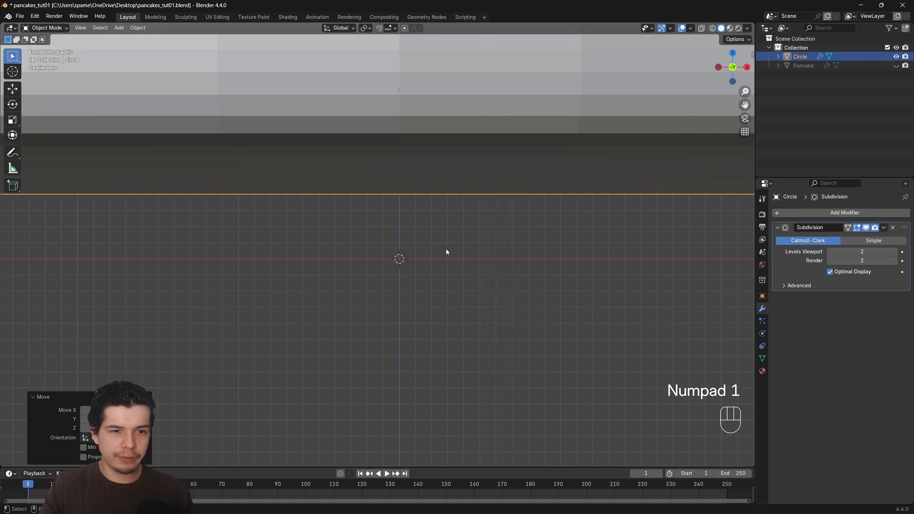
{"action": "scroll", "coordinate": [439, 268], "scroll_direction": "down", "scroll_amount": 2}
{"action": "scroll", "coordinate": [429, 244], "scroll_direction": "up", "scroll_amount": 3}
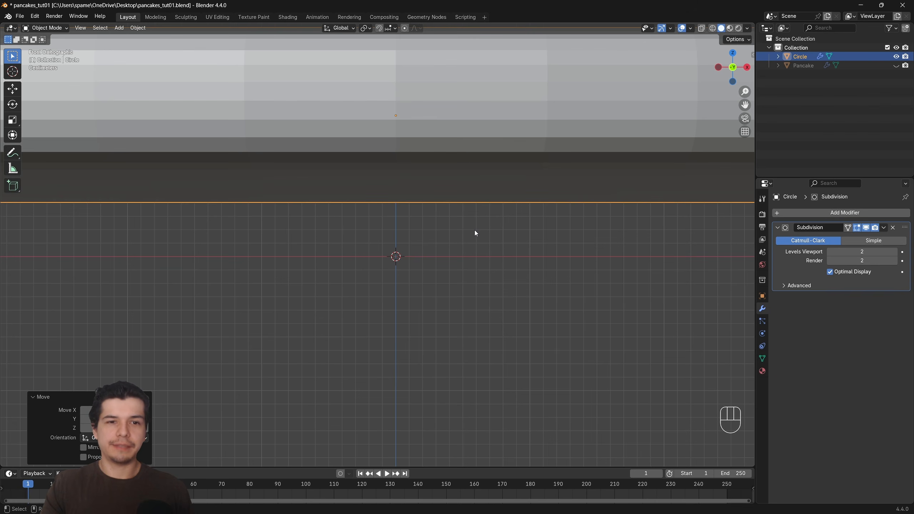
{"action": "key", "text": "g"}
{"action": "key", "text": "z"}
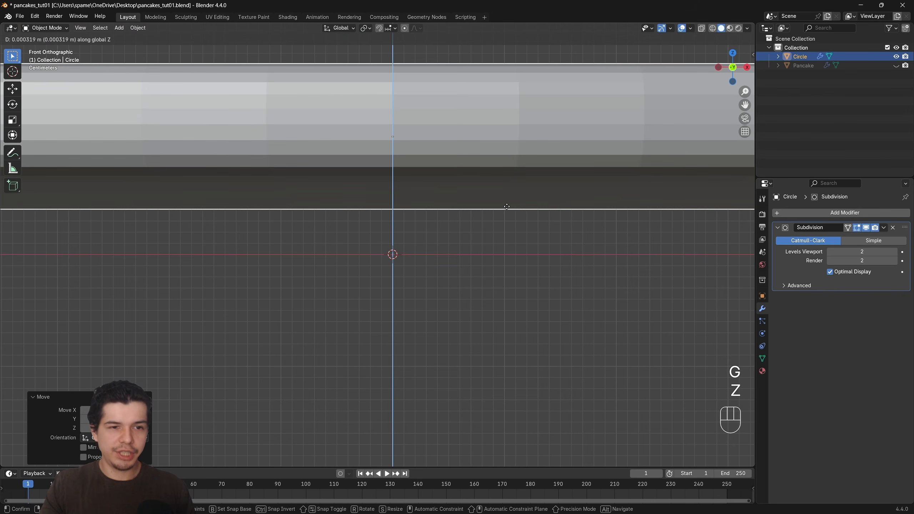
{"action": "left_click", "coordinate": [506, 249]}
Unhide the pancake above the plate and clear the selection.
{"action": "scroll", "coordinate": [554, 251], "scroll_direction": "down", "scroll_amount": 5}
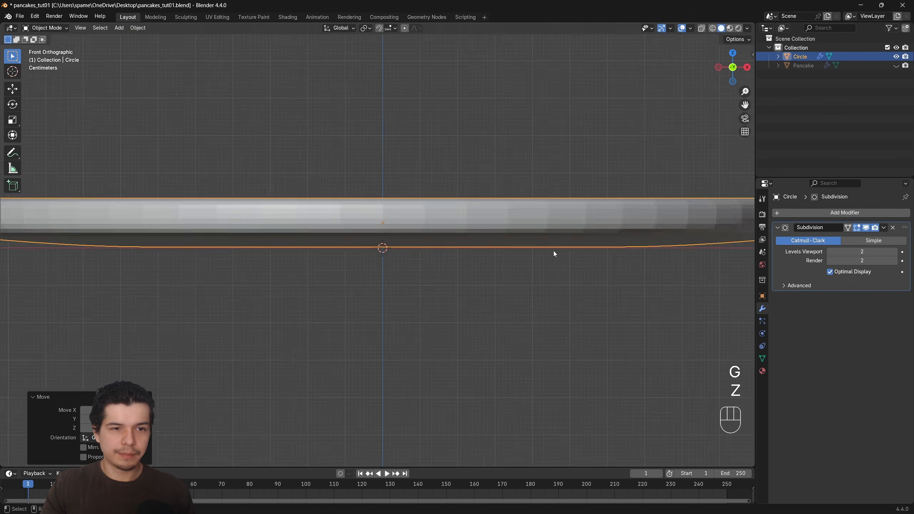
{"action": "middle_click_drag", "start_coordinate": [553, 251], "coordinate": [534, 275]}
{"action": "middle_click_drag", "start_coordinate": [535, 275], "coordinate": [535, 269], "text": "shift"}
{"action": "scroll", "coordinate": [535, 269], "scroll_direction": "up", "scroll_amount": 2}
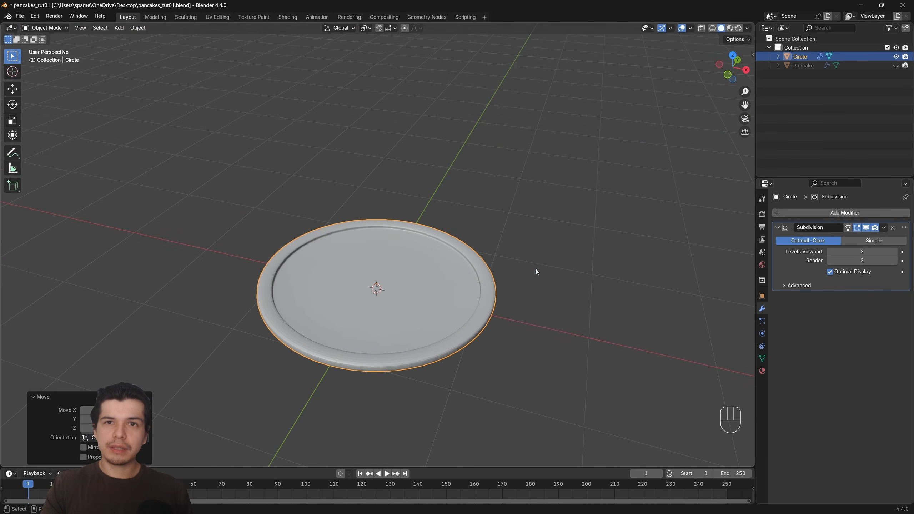
{"action": "middle_click_drag", "start_coordinate": [539, 275], "coordinate": [625, 158]}
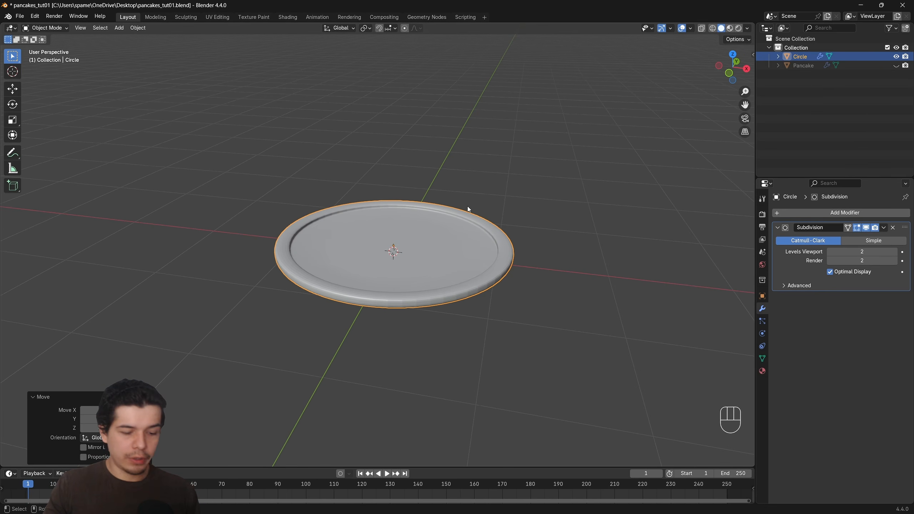
{"action": "key", "text": "alt+h"}
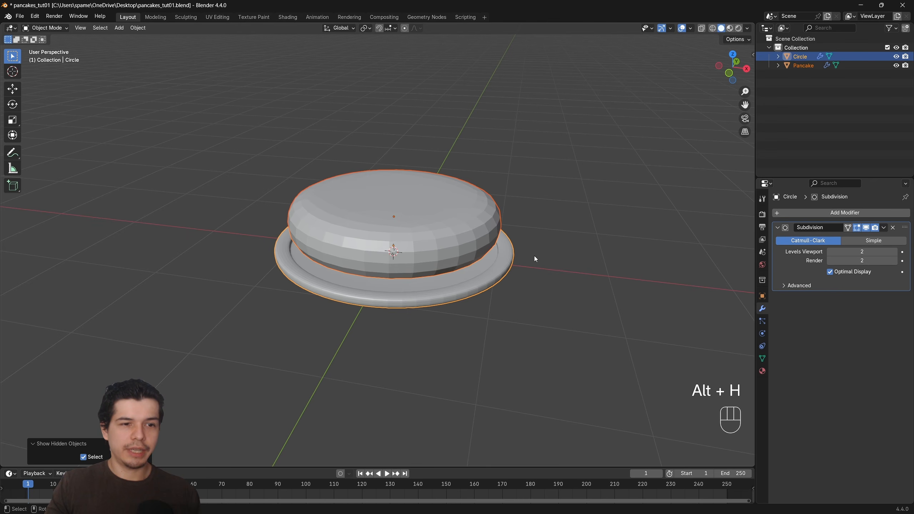
{"action": "middle_click_drag", "start_coordinate": [535, 257], "coordinate": [543, 277]}
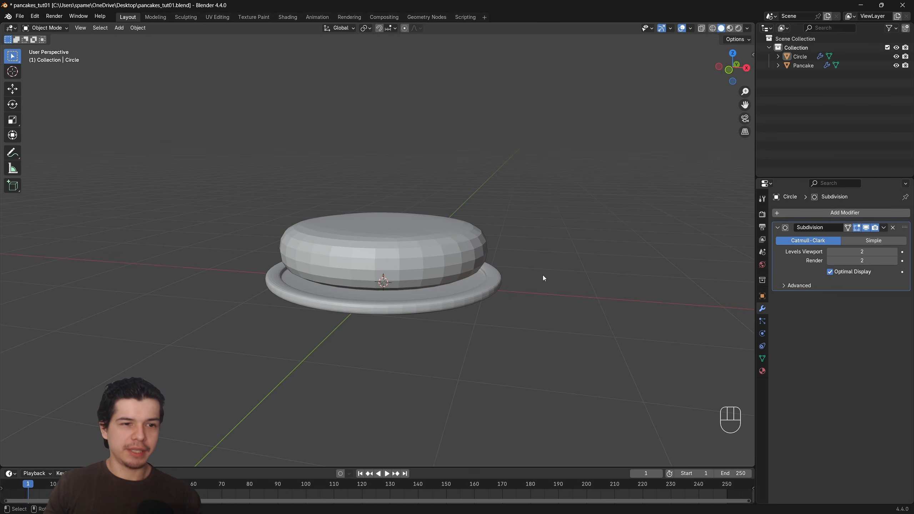
{"action": "scroll", "coordinate": [520, 289], "scroll_direction": "up", "scroll_amount": 2}
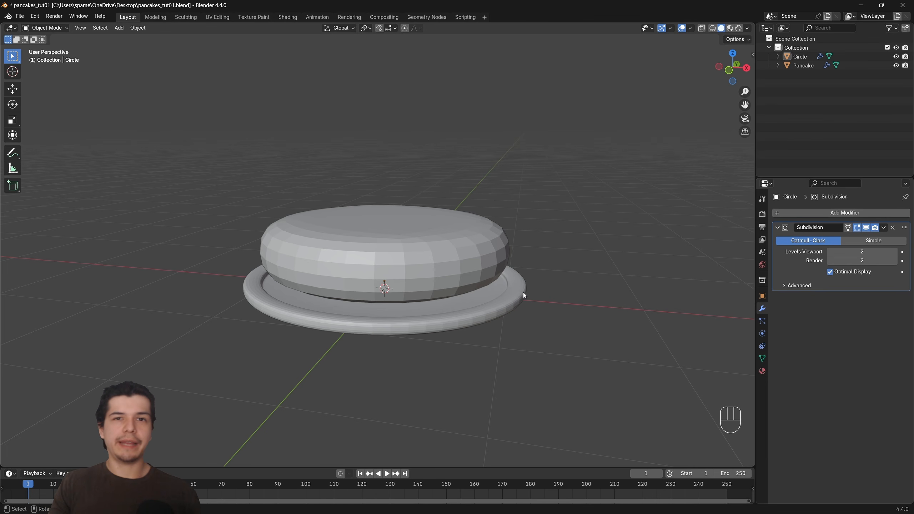
Scale the whole pancake mesh down uniformly to about 0.68 in Edit Mode so it fits well inside the plate's rim.
{"action": "left_click", "coordinate": [492, 256]}
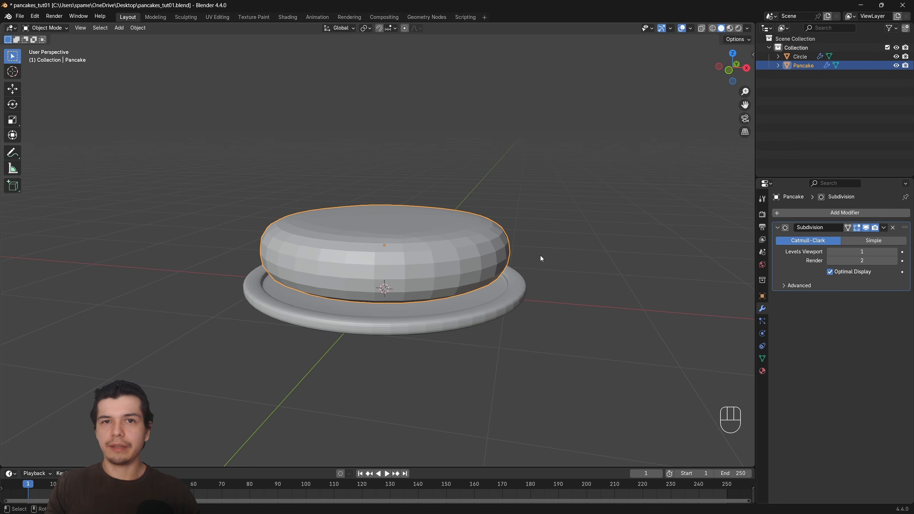
{"action": "scroll", "coordinate": [542, 265], "scroll_direction": "up", "scroll_amount": 2}
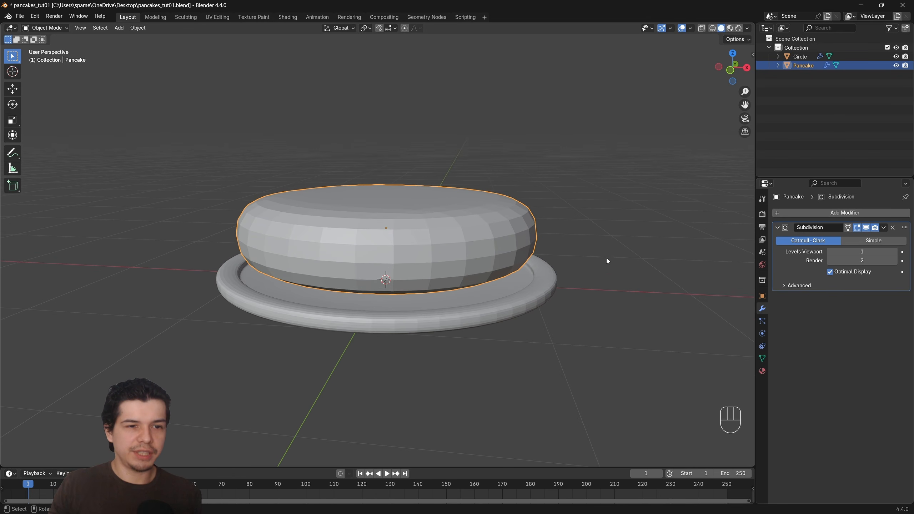
{"action": "key", "text": "Tab"}
{"action": "key", "text": "a"}
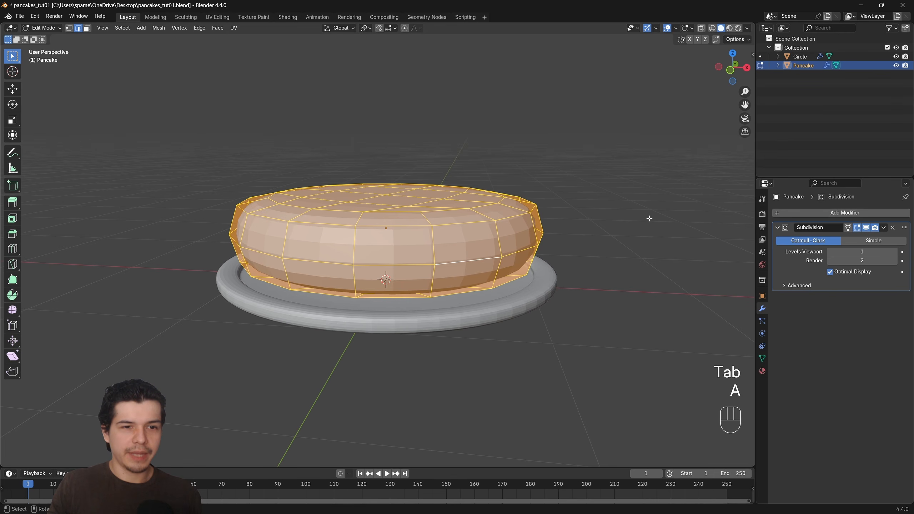
{"action": "key", "text": "s"}
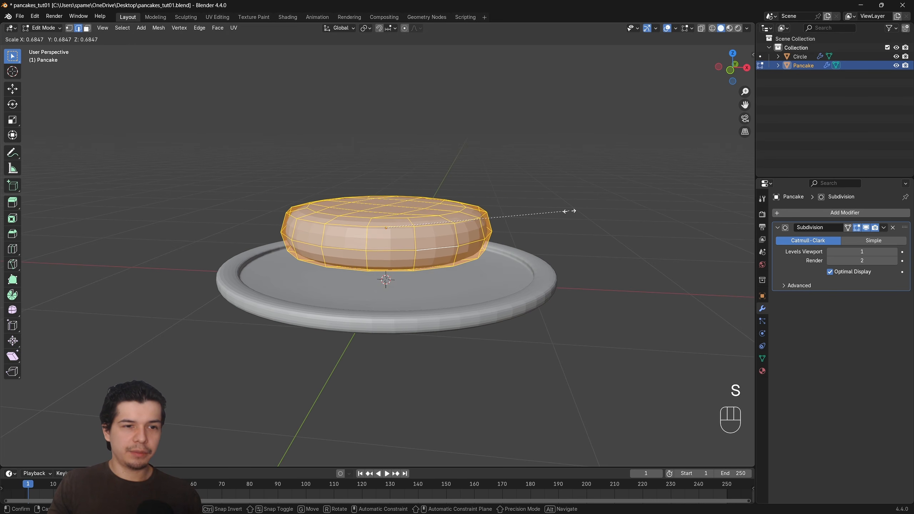
{"action": "left_click", "coordinate": [567, 209]}
{"action": "middle_click_drag", "start_coordinate": [567, 209], "coordinate": [570, 251]}
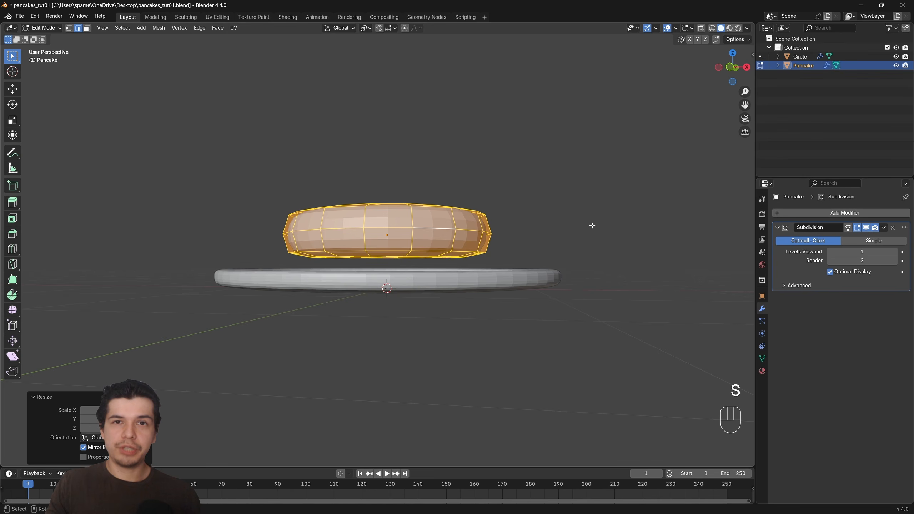
Return to Object Mode and lower the pancake along Z down to the plate.
{"action": "key", "text": "Tab"}
{"action": "middle_click_drag", "start_coordinate": [592, 222], "coordinate": [600, 240]}
{"action": "key", "text": "g"}
{"action": "key", "text": "z"}
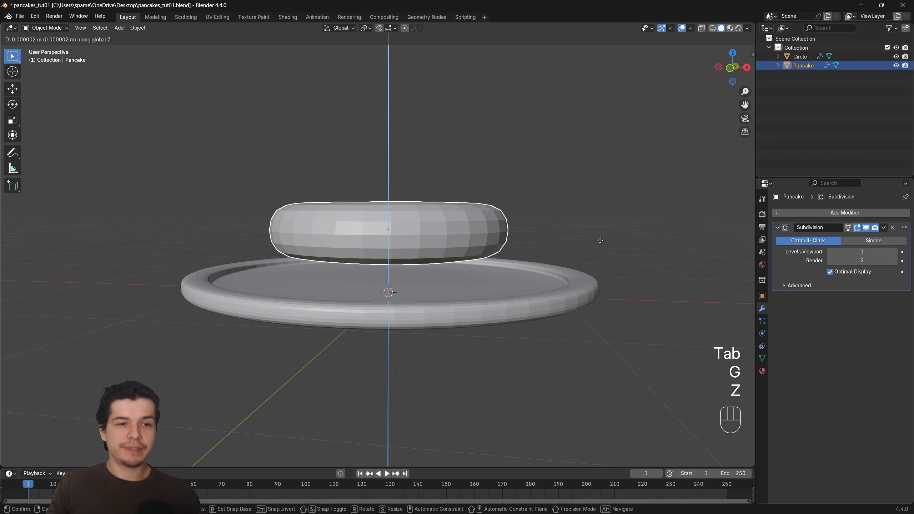
{"action": "left_click", "coordinate": [604, 270]}
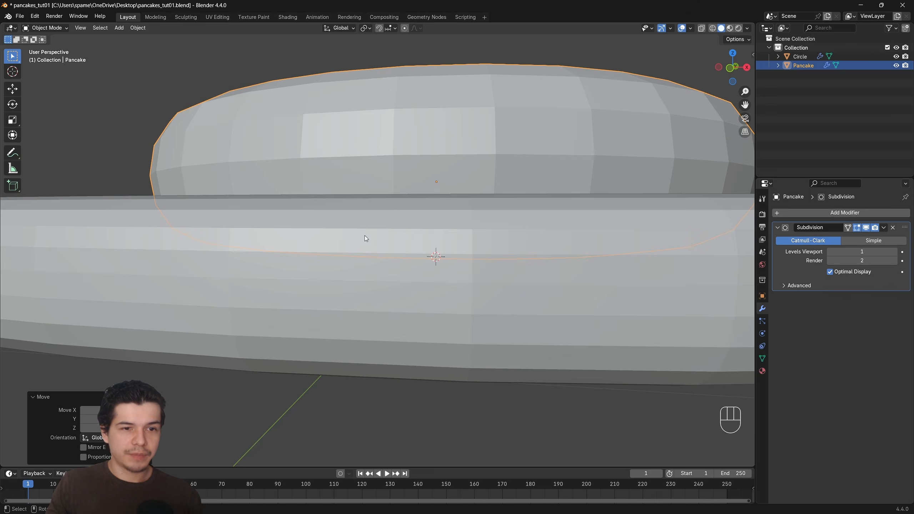
Fine-tune the pancake's height along Z so its underside just touches the plate's inner surface.
{"action": "scroll", "coordinate": [365, 236], "scroll_direction": "up", "scroll_amount": 1}
{"action": "mouse_move", "coordinate": [364, 236]}
{"action": "middle_mouse_down"}
{"action": "mouse_move", "coordinate": [365, 259]}
{"action": "mouse_move", "coordinate": [369, 238]}
{"action": "middle_mouse_up"}
{"action": "scroll", "coordinate": [398, 251], "scroll_direction": "up", "scroll_amount": 1}
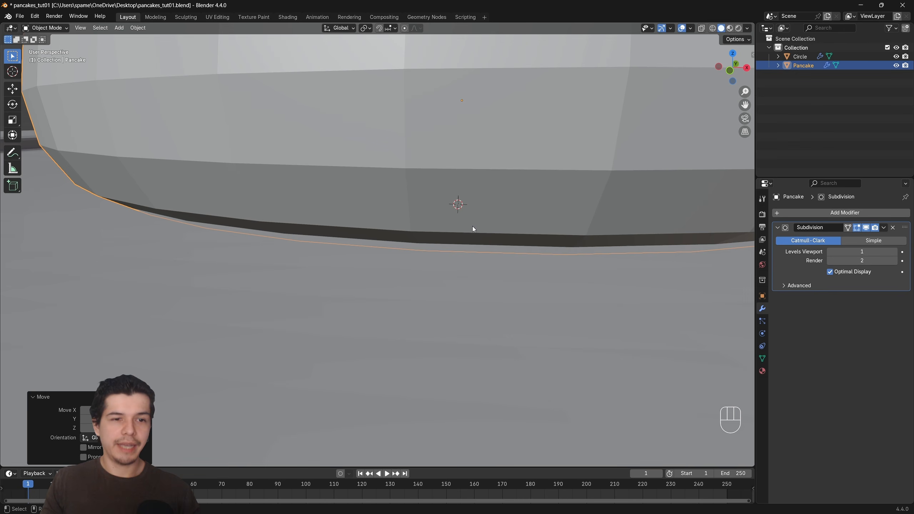
{"action": "key", "text": "g"}
{"action": "key", "text": "z"}
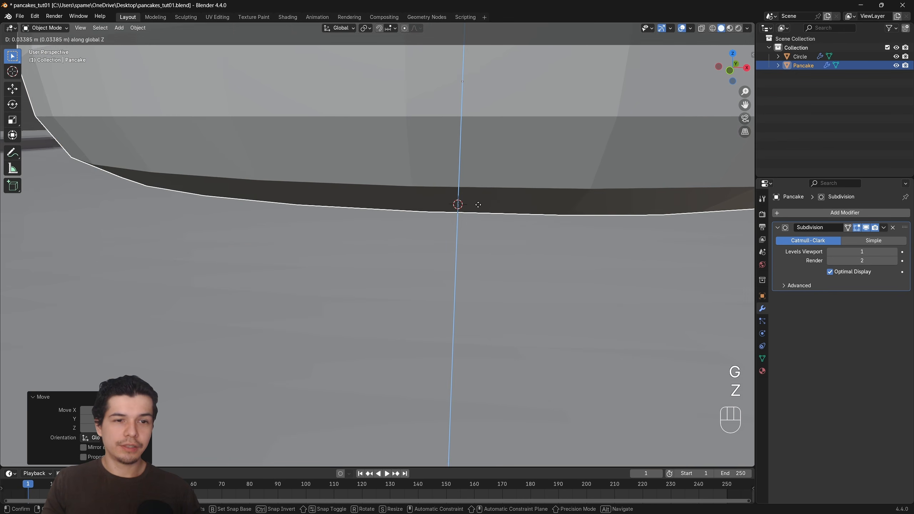
{"action": "left_click", "coordinate": [464, 257]}
{"action": "key", "text": "g"}
{"action": "key", "text": "z"}
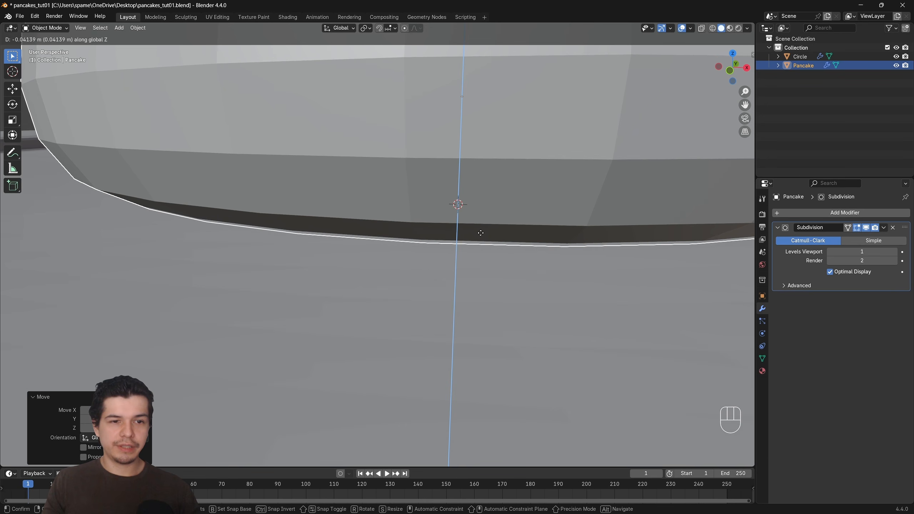
{"action": "left_click", "coordinate": [480, 237]}
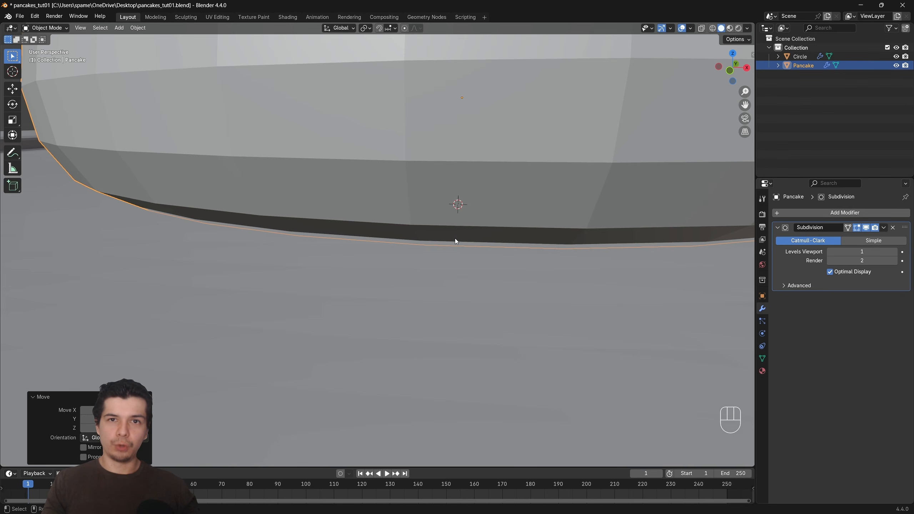
Duplicate the pancake and move the copy straight up along Z by about 0.23 m.
{"action": "scroll", "coordinate": [463, 221], "scroll_direction": "down", "scroll_amount": 10}
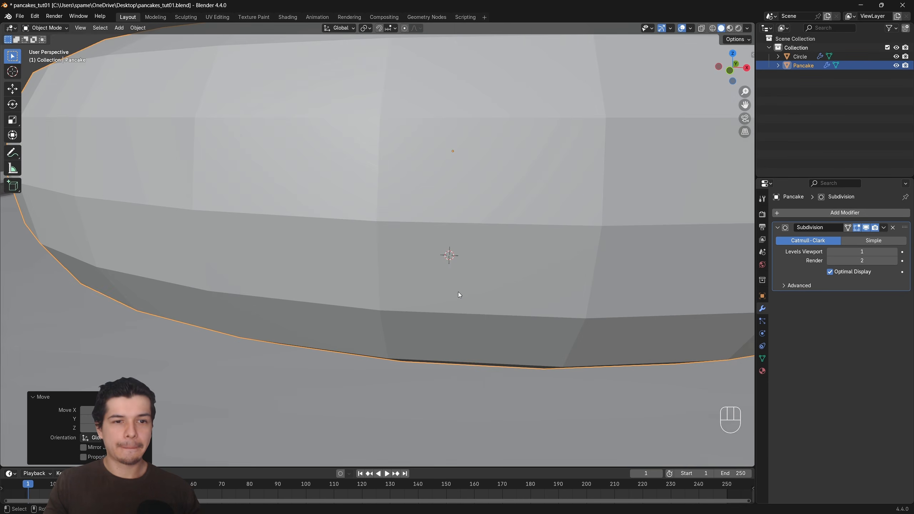
{"action": "left_click", "coordinate": [471, 285]}
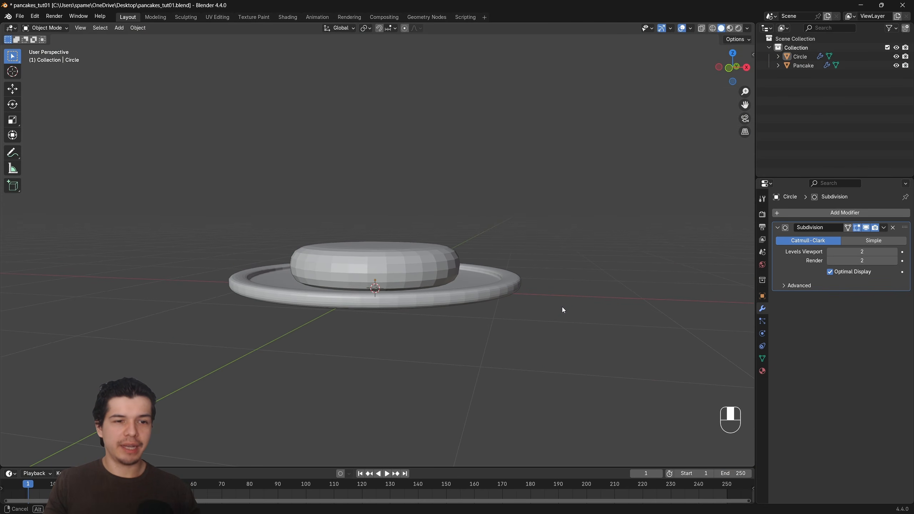
{"action": "scroll", "coordinate": [560, 318], "scroll_direction": "up", "scroll_amount": 2}
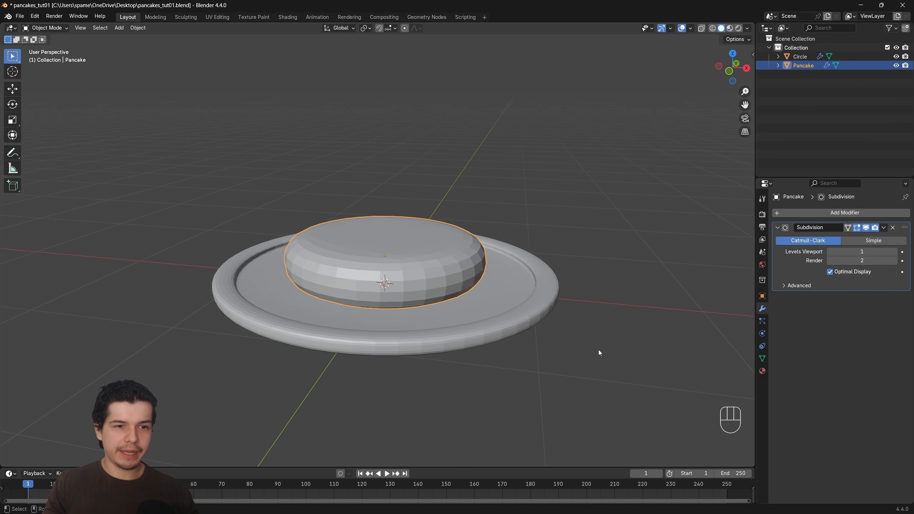
{"action": "scroll", "coordinate": [599, 350], "scroll_direction": "down", "scroll_amount": 1}
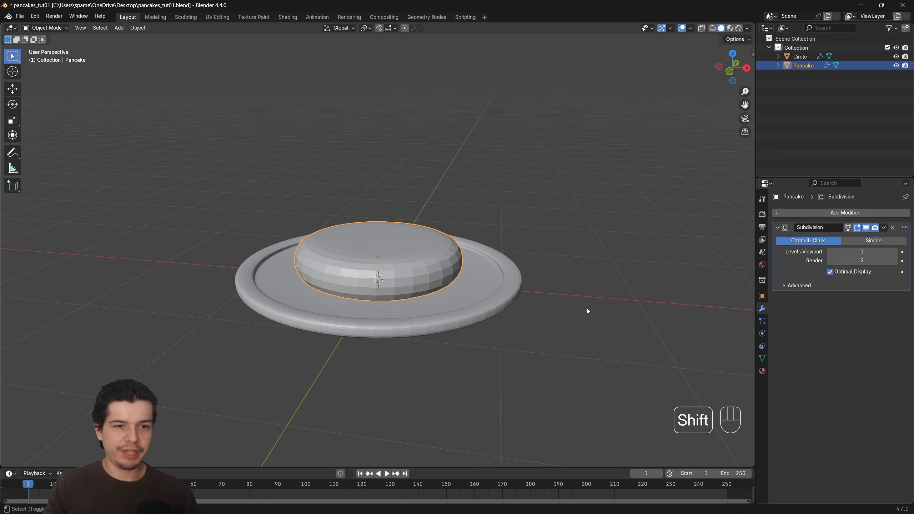
{"action": "key", "text": "shift+d"}
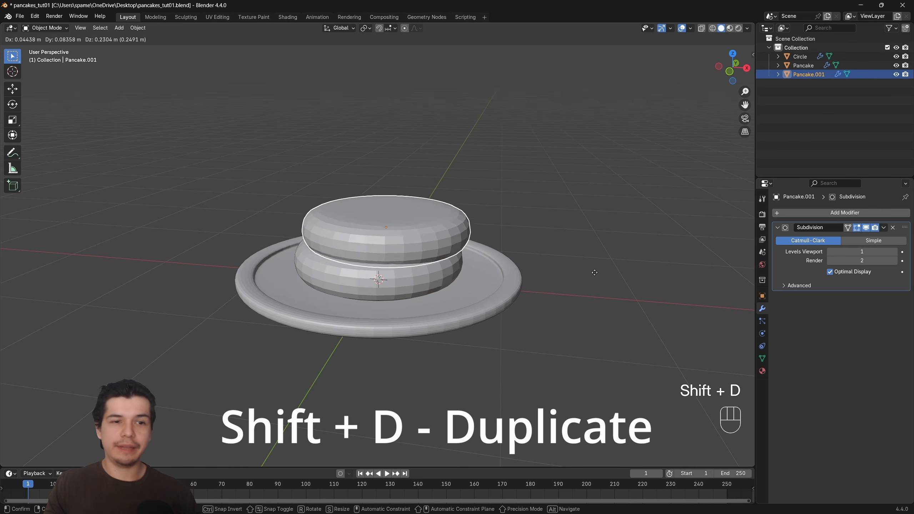
{"action": "key", "text": "z"}
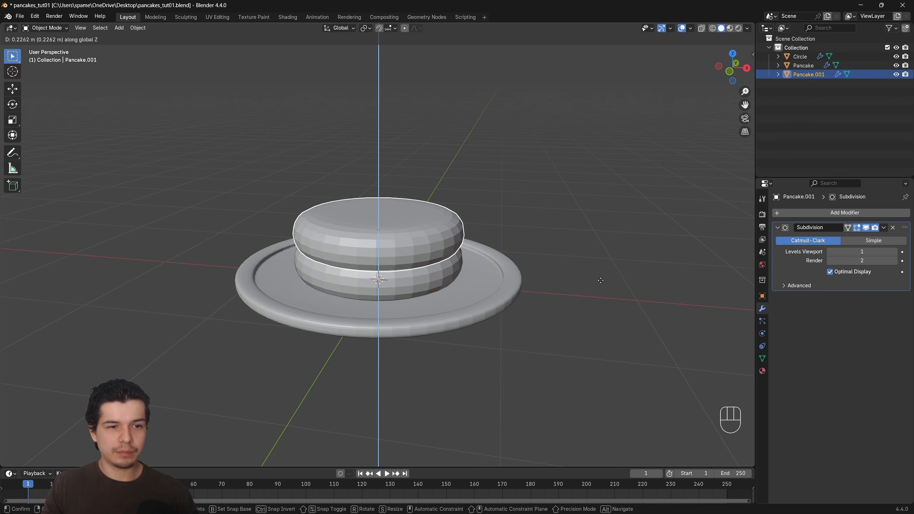
{"action": "left_click", "coordinate": [600, 281]}
Raise the upper pancake slightly along Z until it rests on top of the lower one.
{"action": "middle_click_drag", "start_coordinate": [601, 281], "coordinate": [593, 259]}
{"action": "scroll", "coordinate": [598, 284], "scroll_direction": "up", "scroll_amount": 2}
{"action": "scroll", "coordinate": [599, 285], "scroll_direction": "up", "scroll_amount": 1}
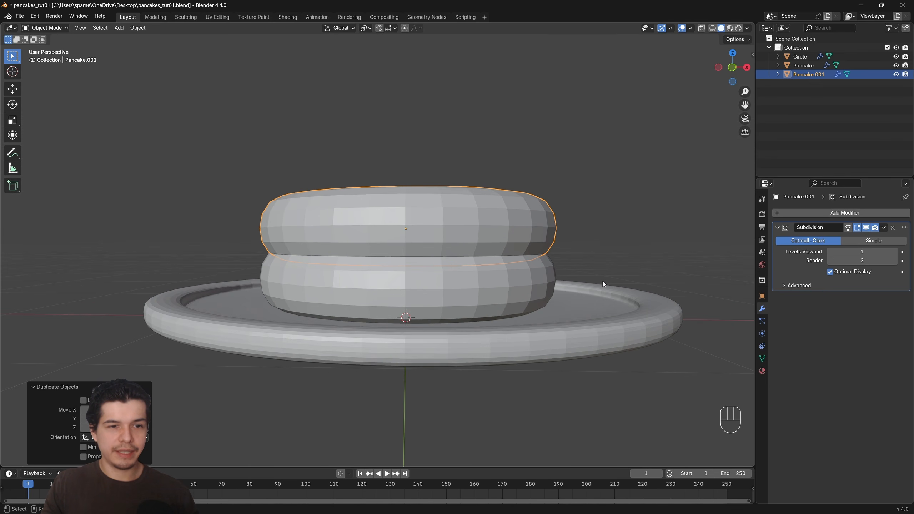
{"action": "key", "text": "g"}
{"action": "key", "text": "z"}
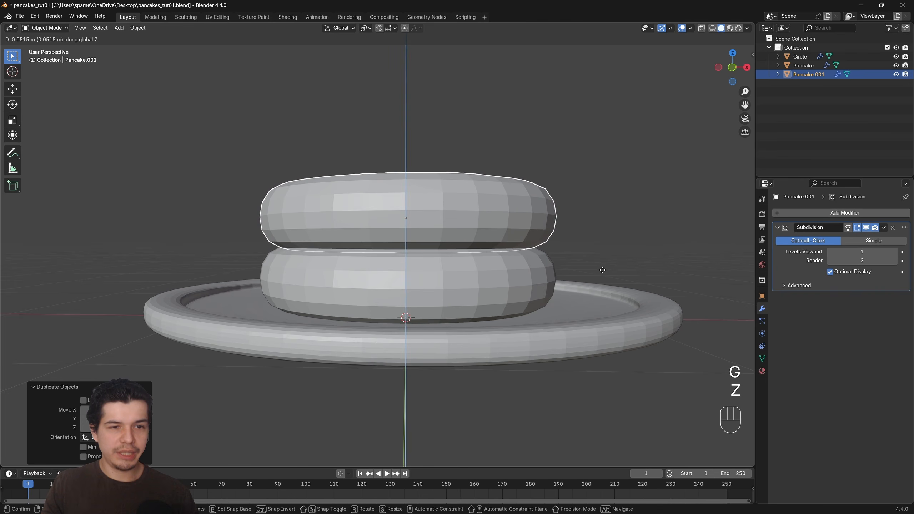
{"action": "left_click", "coordinate": [601, 265]}
Duplicate the upper pancake straight up along Z as a third layer and clear the selection.
{"action": "scroll", "coordinate": [604, 265], "scroll_direction": "down", "scroll_amount": 3}
{"action": "middle_click_drag", "start_coordinate": [621, 263], "coordinate": [593, 289]}
{"action": "middle_click_drag", "start_coordinate": [593, 288], "coordinate": [591, 314], "text": "shift"}
{"action": "scroll", "coordinate": [604, 305], "scroll_direction": "up", "scroll_amount": 1}
{"action": "key", "text": "shift+d"}
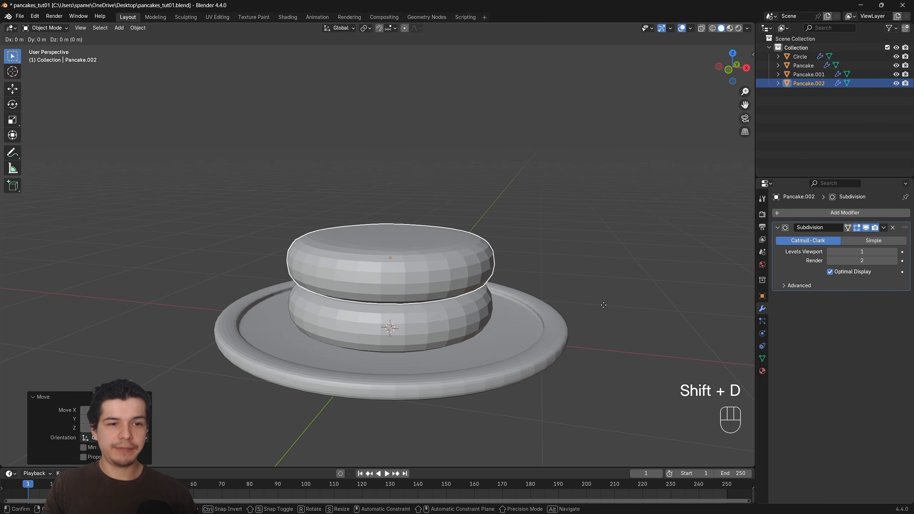
{"action": "key", "text": "z"}
{"action": "left_click", "coordinate": [606, 302]}
{"action": "scroll", "coordinate": [607, 302], "scroll_direction": "down", "scroll_amount": 3}
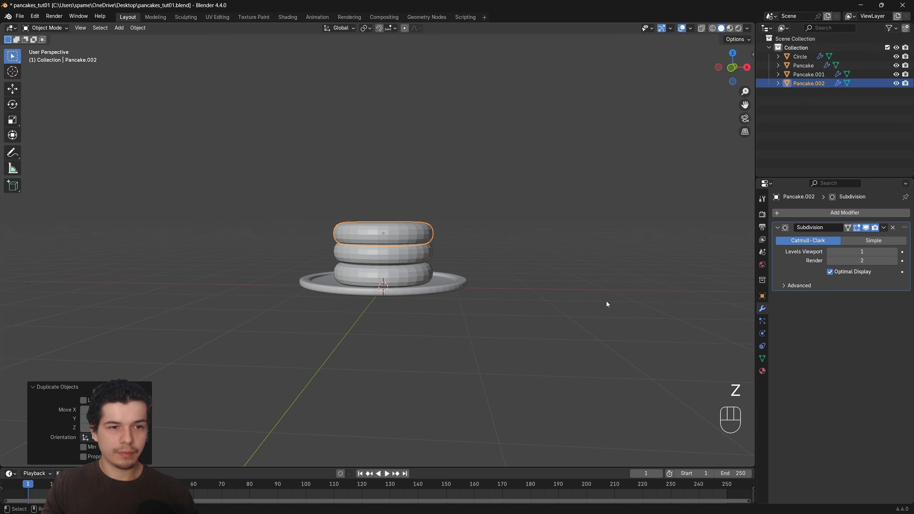
{"action": "middle_click_drag", "start_coordinate": [614, 300], "coordinate": [612, 301]}
{"action": "left_click", "coordinate": [611, 301]}
{"action": "scroll", "coordinate": [611, 300], "scroll_direction": "up", "scroll_amount": 1}
{"action": "middle_click_drag", "start_coordinate": [611, 293], "coordinate": [566, 275]}
{"action": "scroll", "coordinate": [583, 298], "scroll_direction": "up", "scroll_amount": 2}
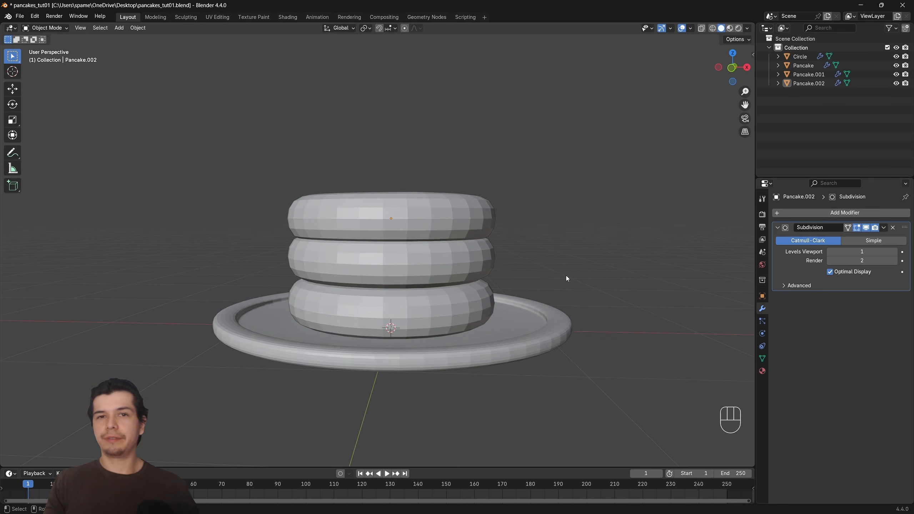
Shift the top pancake slightly sideways and tilt it a little for a less uniform stack.
{"action": "scroll", "coordinate": [565, 276], "scroll_direction": "up", "scroll_amount": 1}
{"action": "left_click", "coordinate": [511, 225]}
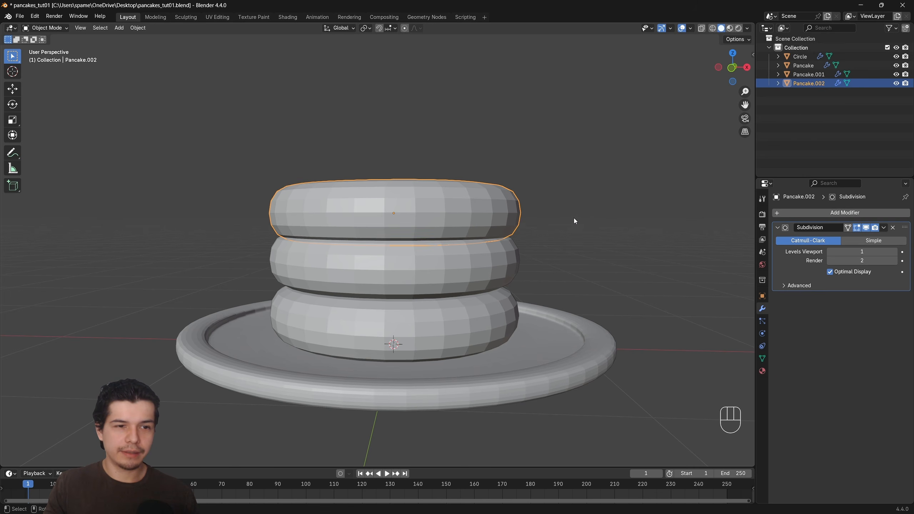
{"action": "key", "text": "g"}
{"action": "key", "text": "r"}
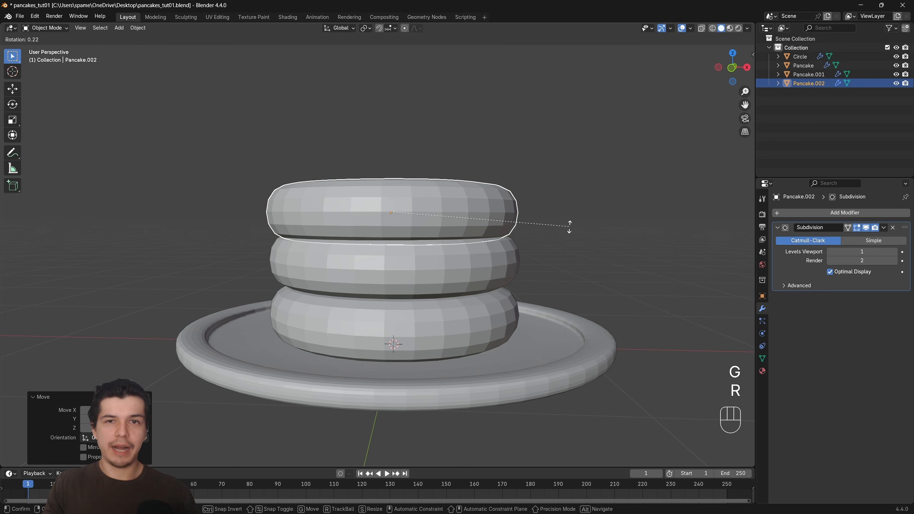
{"action": "left_click", "coordinate": [582, 231]}
{"action": "key", "text": "r"}
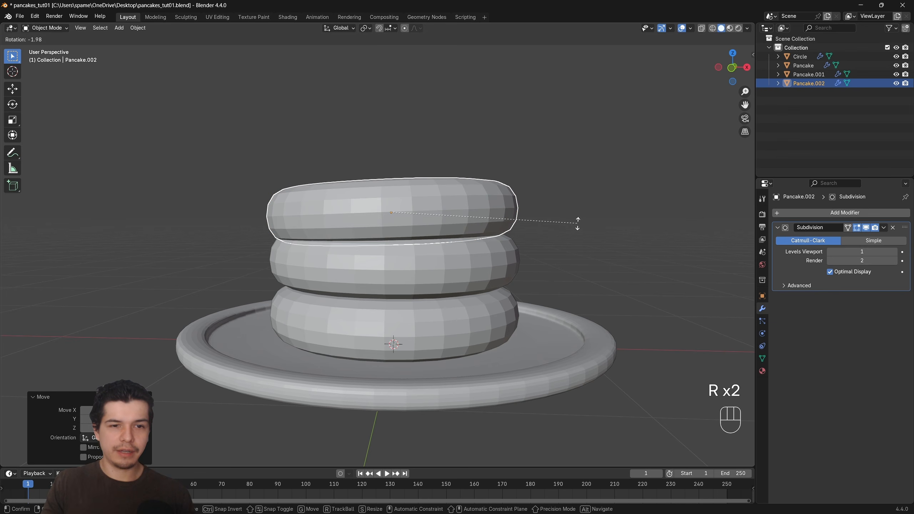
{"action": "right_click", "coordinate": [536, 258]}
Select the middle pancake and rotate it slightly.
{"action": "left_click", "coordinate": [518, 264]}
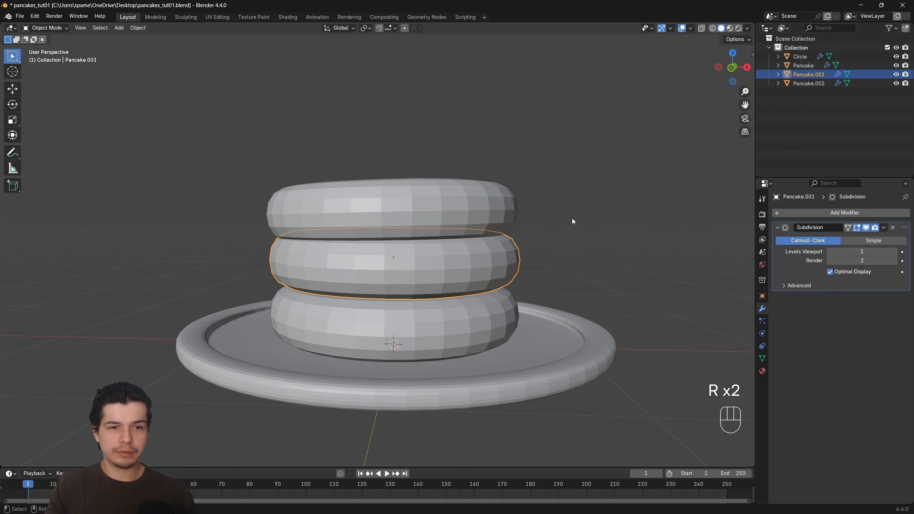
{"action": "key", "text": "r"}
{"action": "key", "text": "g"}
{"action": "left_click", "coordinate": [573, 248]}
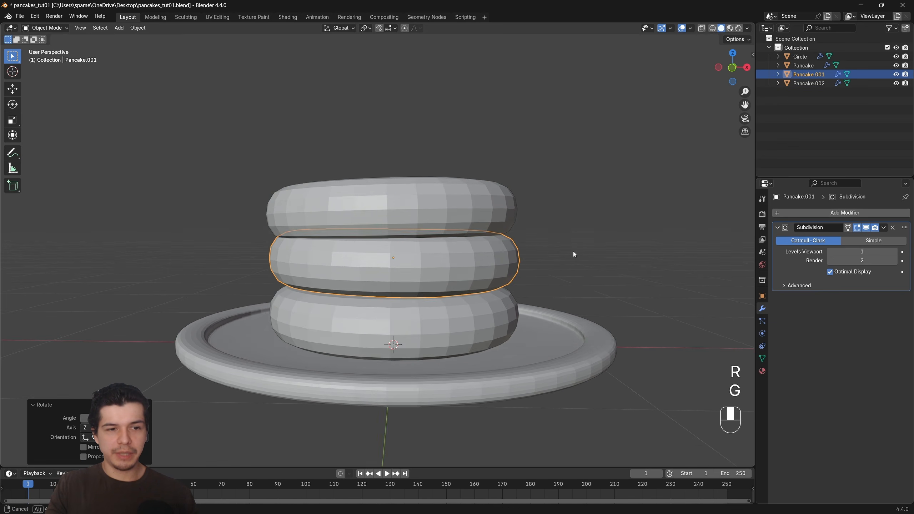
Lower the middle pancake along Z by about 0.01 m onto the bottom pancake.
{"action": "middle_click_drag", "start_coordinate": [574, 254], "coordinate": [572, 222]}
{"action": "scroll", "coordinate": [572, 225], "scroll_direction": "up", "scroll_amount": 2}
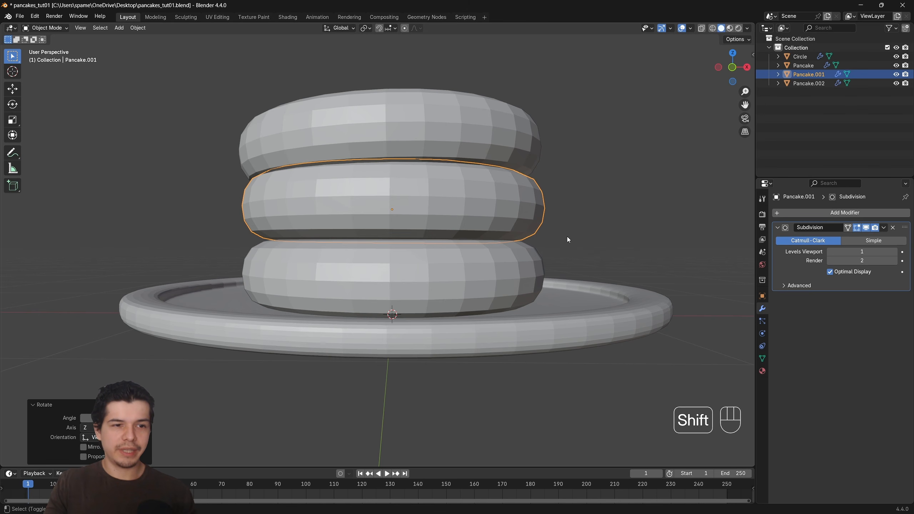
{"action": "middle_click_drag", "start_coordinate": [567, 237], "coordinate": [568, 267], "text": "shift"}
{"action": "key", "text": "g"}
{"action": "key", "text": "z"}
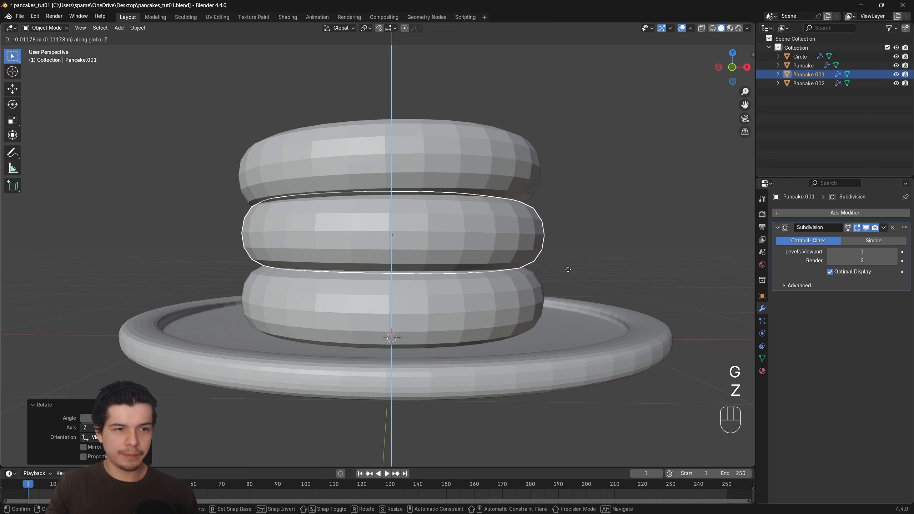
{"action": "left_click", "coordinate": [569, 269]}
Adjust the middle pancake's rotation and sideways position slightly, and clear the selection.
{"action": "key", "text": "r"}
{"action": "left_click", "coordinate": [601, 264]}
{"action": "key", "text": "g"}
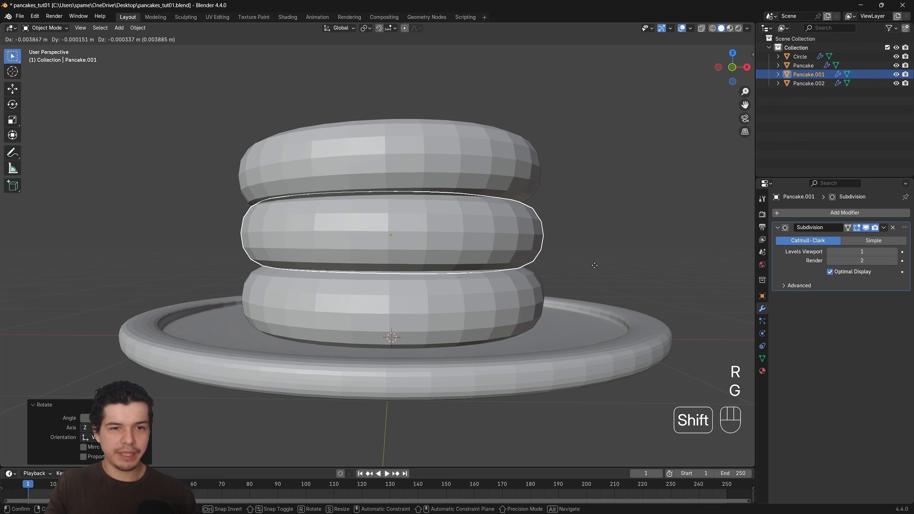
{"action": "left_click", "coordinate": [609, 266]}
{"action": "scroll", "coordinate": [616, 320], "scroll_direction": "down", "scroll_amount": 3}
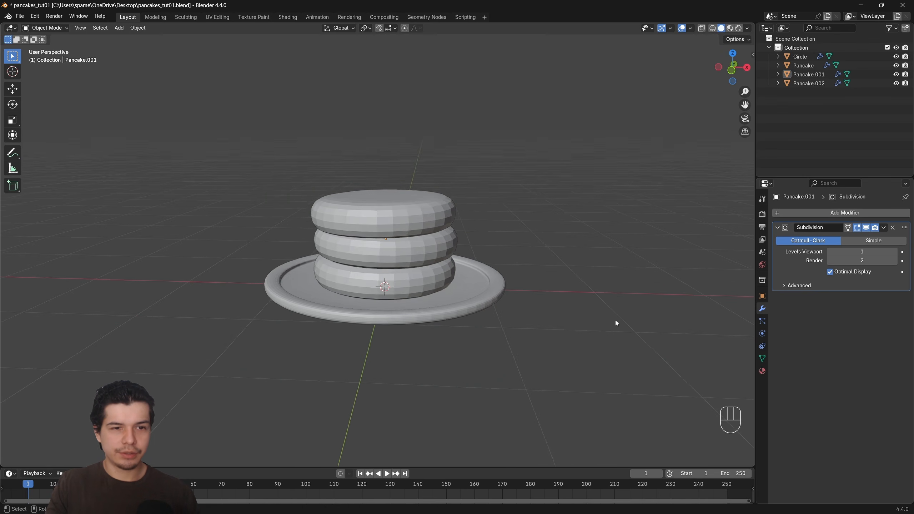
{"action": "middle_click_drag", "start_coordinate": [615, 320], "coordinate": [544, 260]}
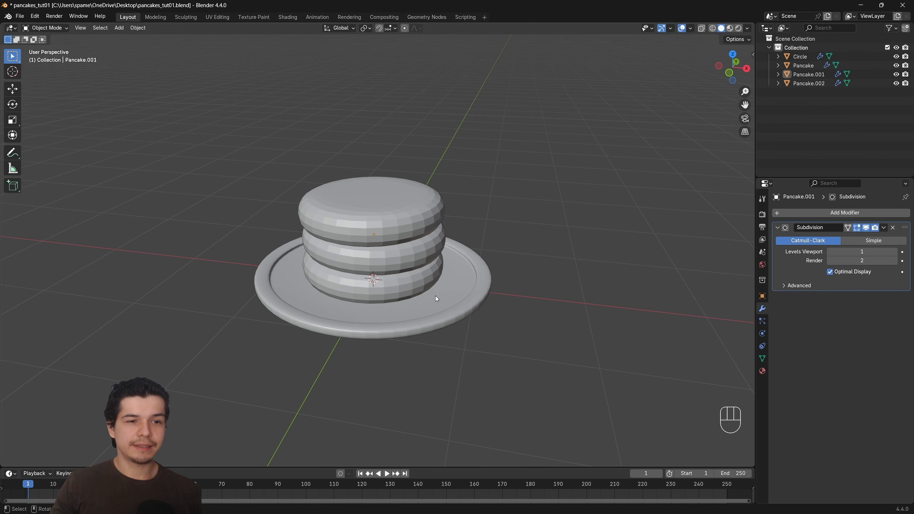
Select the top pancake of the stack.
{"action": "scroll", "coordinate": [422, 263], "scroll_direction": "up", "scroll_amount": 2}
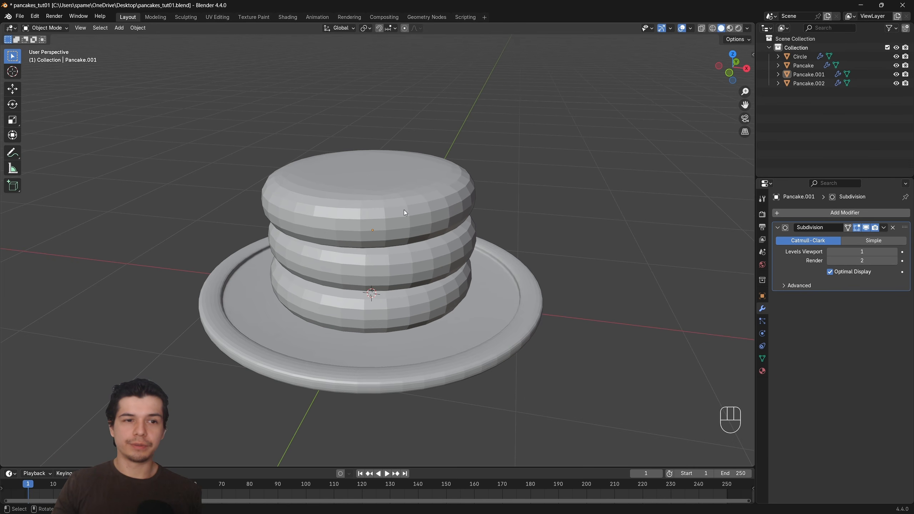
{"action": "middle_click_drag", "start_coordinate": [404, 210], "coordinate": [447, 240], "text": "shift"}
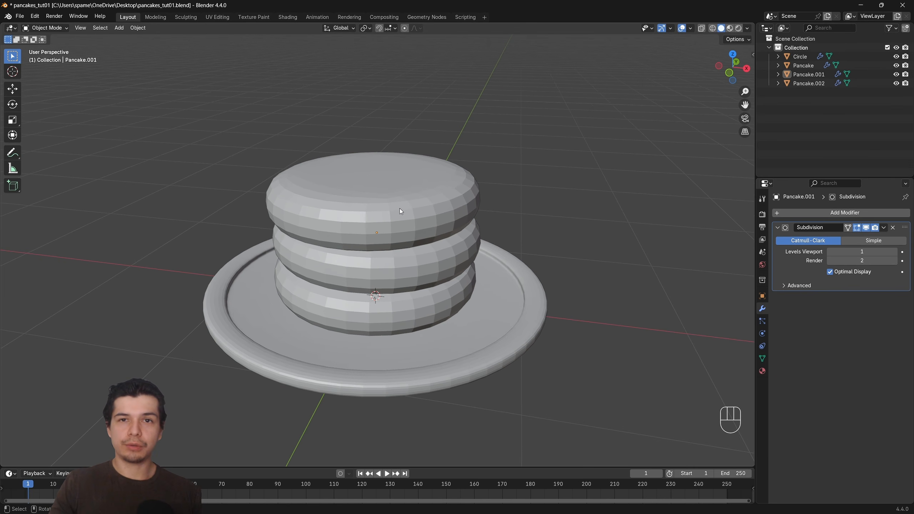
{"action": "scroll", "coordinate": [367, 208], "scroll_direction": "up", "scroll_amount": 3}
{"action": "left_click", "coordinate": [550, 239]}
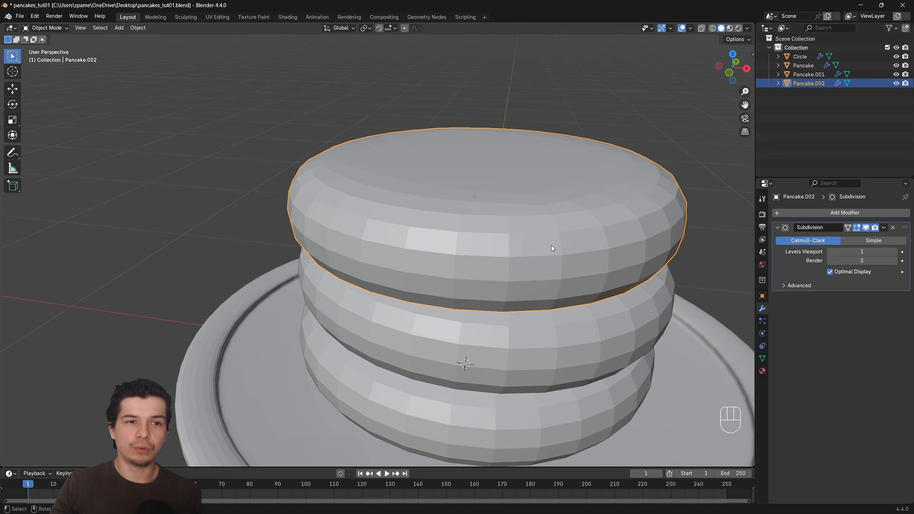
{"action": "scroll", "coordinate": [555, 242], "scroll_direction": "up", "scroll_amount": 3}
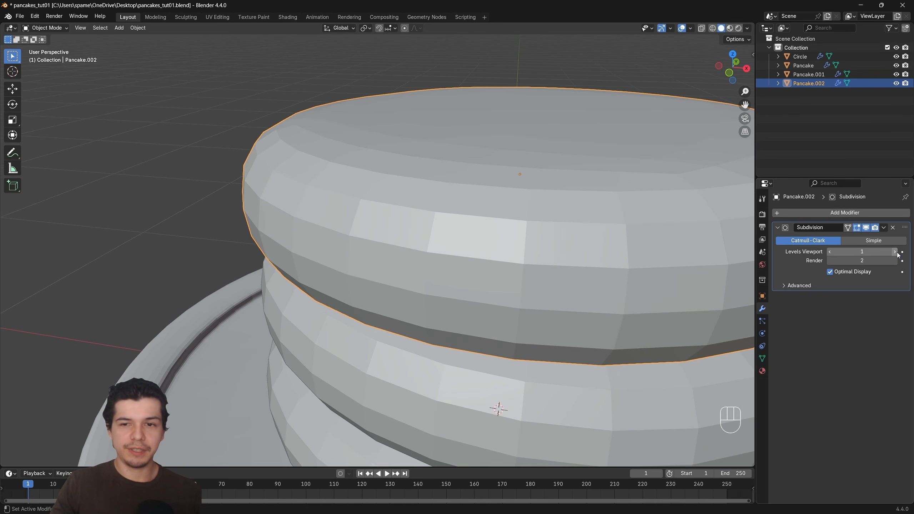
Try smoothing the top pancake with a viewport subdivision level of 6, and return the level to 1.
{"action": "left_click", "coordinate": [895, 252]}
{"action": "left_click", "coordinate": [894, 251]}
{"action": "left_click", "coordinate": [895, 252]}
{"action": "left_click", "coordinate": [894, 251]}
{"action": "left_click", "coordinate": [895, 251]}
{"action": "scroll", "coordinate": [468, 260], "scroll_direction": "down", "scroll_amount": 5}
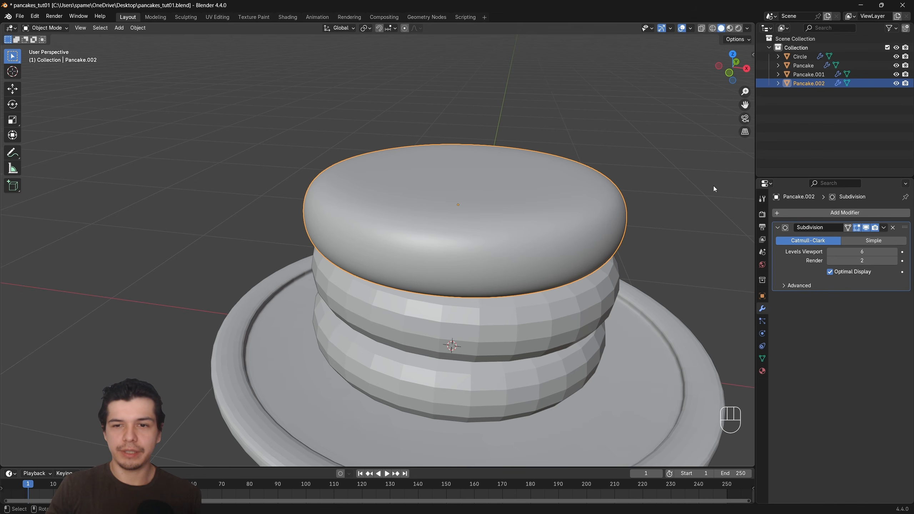
{"action": "mouse_move", "coordinate": [838, 251]}
{"action": "left_mouse_down"}
{"action": "mouse_move", "coordinate": [821, 253]}
{"action": "mouse_move", "coordinate": [828, 256]}
{"action": "left_mouse_up"}
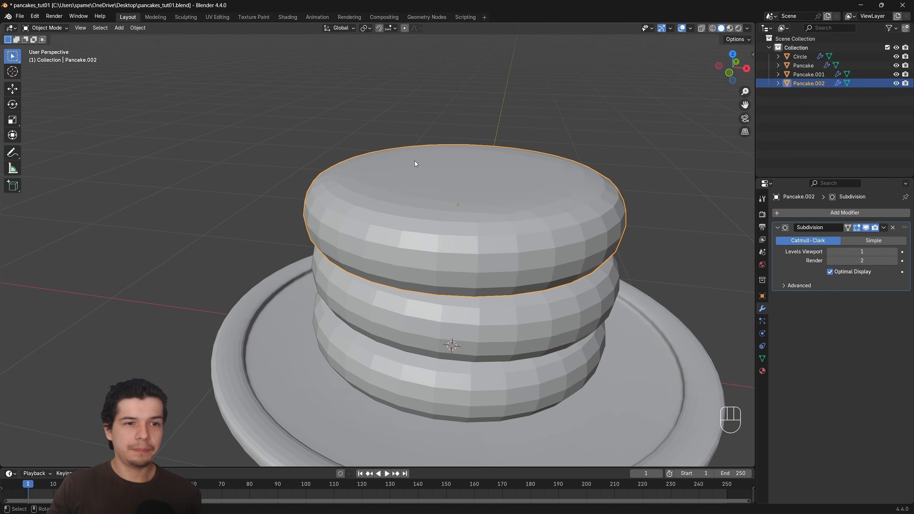
Apply Shade Smooth to the top pancake and check its surface and outline.
{"action": "scroll", "coordinate": [377, 208], "scroll_direction": "up", "scroll_amount": 2}
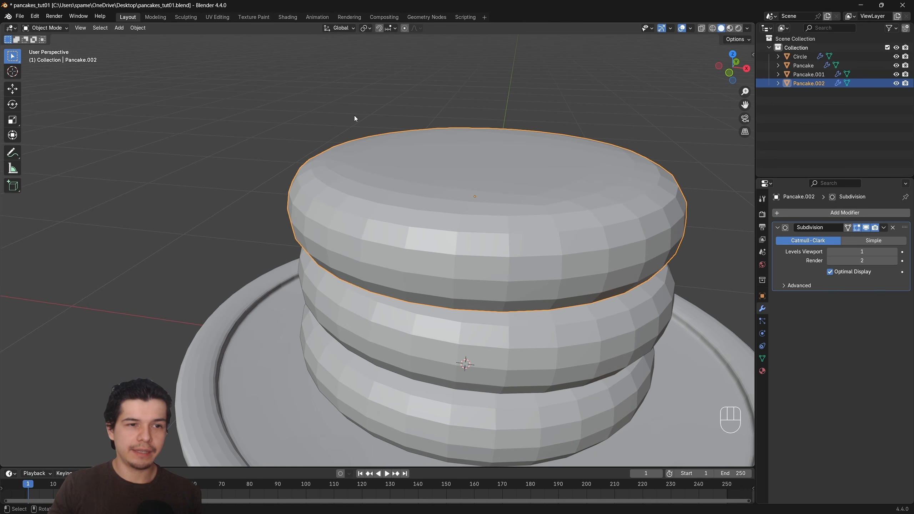
{"action": "right_click", "coordinate": [362, 110]}
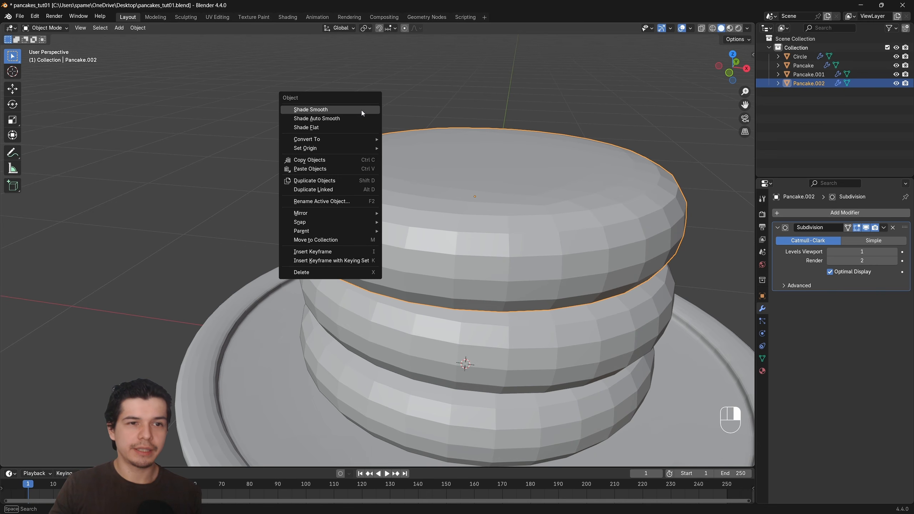
{"action": "left_click", "coordinate": [329, 112]}
{"action": "scroll", "coordinate": [508, 234], "scroll_direction": "up", "scroll_amount": 1}
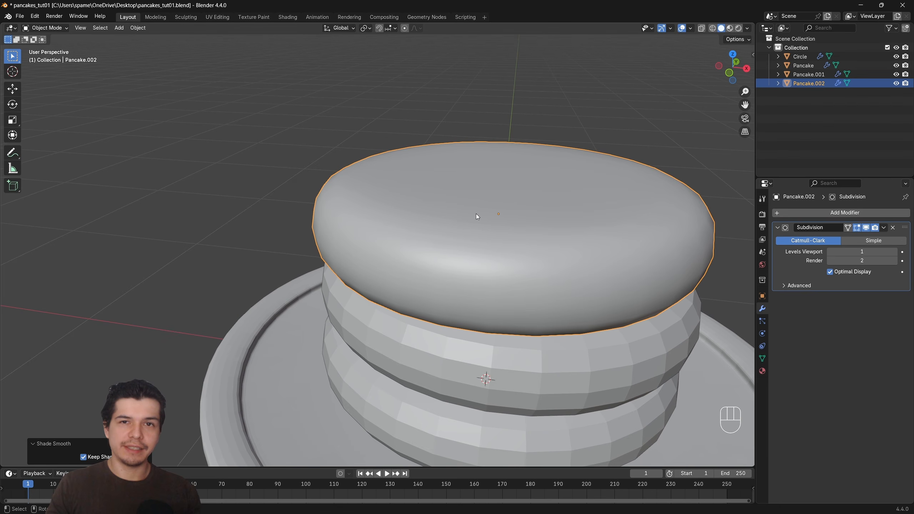
{"action": "scroll", "coordinate": [469, 219], "scroll_direction": "up", "scroll_amount": 2}
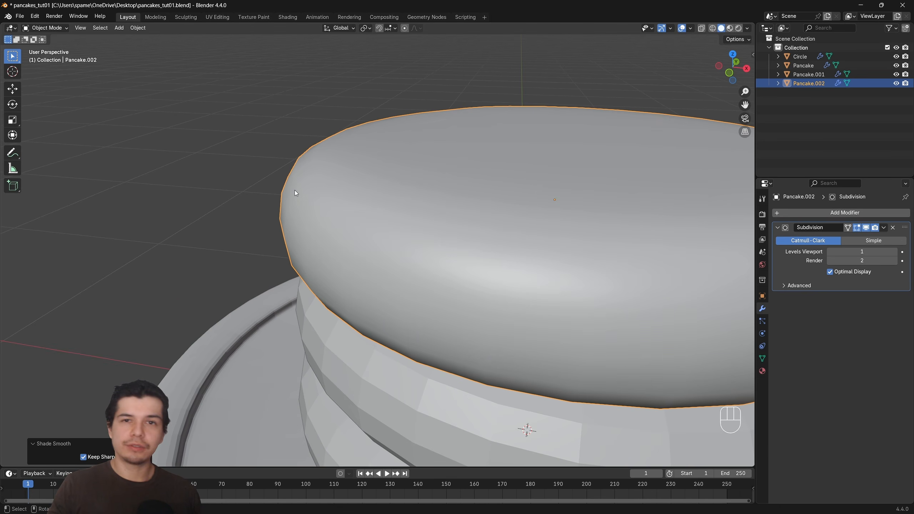
{"action": "scroll", "coordinate": [298, 190], "scroll_direction": "down", "scroll_amount": 5}
{"action": "scroll", "coordinate": [380, 183], "scroll_direction": "down", "scroll_amount": 1}
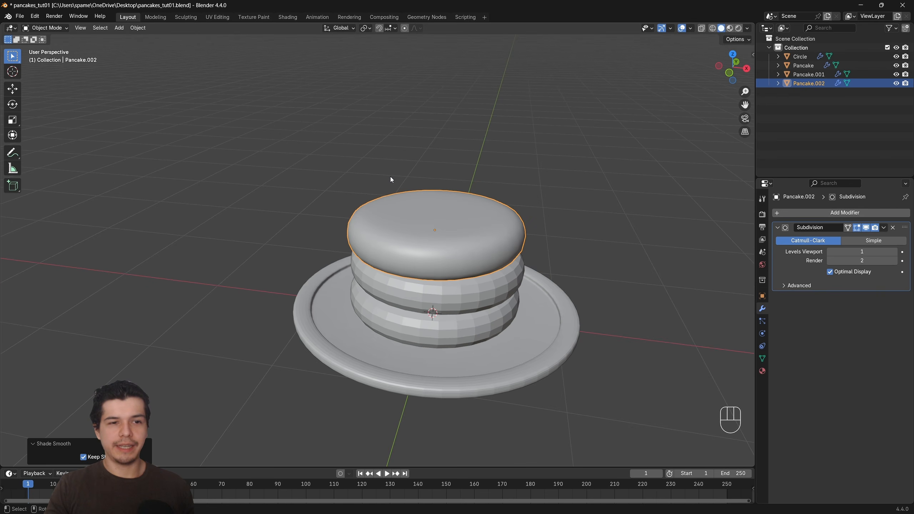
Set the top pancake's viewport subdivision level to 2.
{"action": "middle_click_drag", "start_coordinate": [391, 178], "coordinate": [514, 229]}
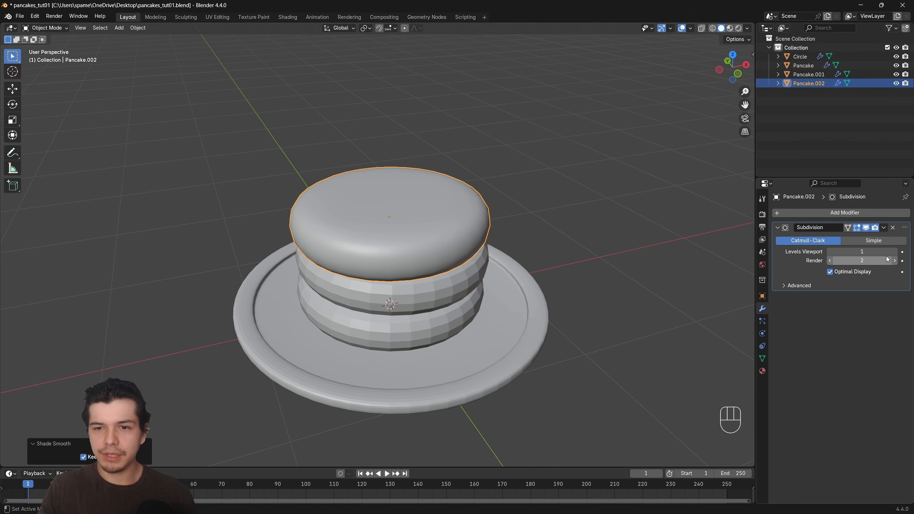
{"action": "left_click", "coordinate": [894, 251]}
{"action": "middle_click_drag", "start_coordinate": [564, 239], "coordinate": [539, 247]}
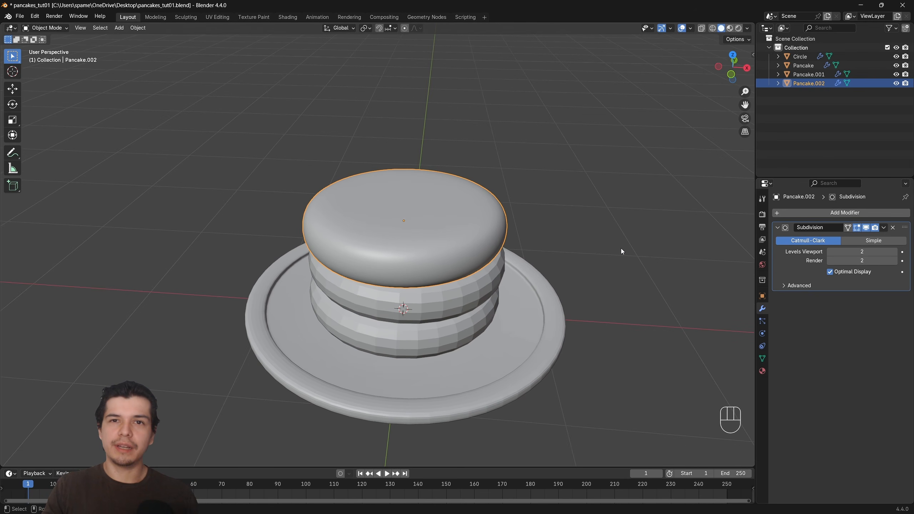
{"action": "middle_click_drag", "start_coordinate": [621, 249], "coordinate": [535, 252]}
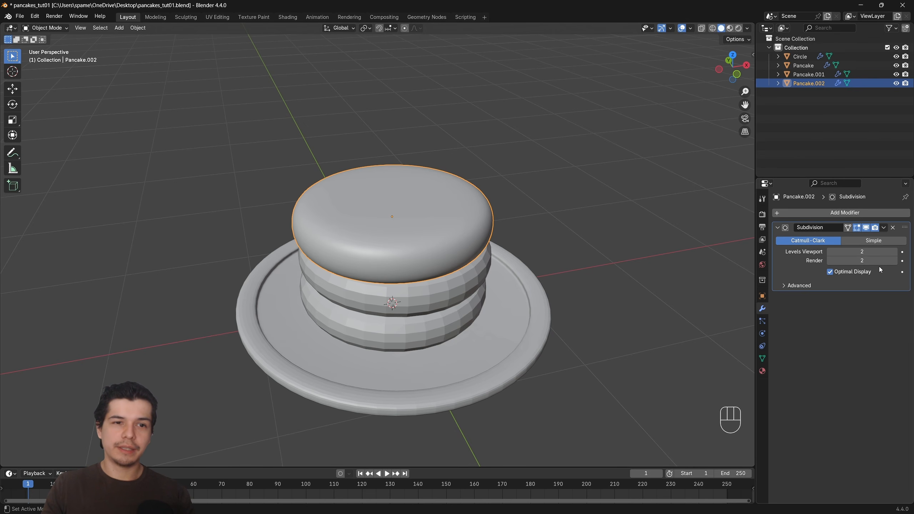
Set the viewport subdivision level to 2 on the middle and bottom pancakes, and clear the selection.
{"action": "left_click", "coordinate": [445, 294]}
{"action": "left_click", "coordinate": [830, 252]}
{"action": "left_click", "coordinate": [895, 251]}
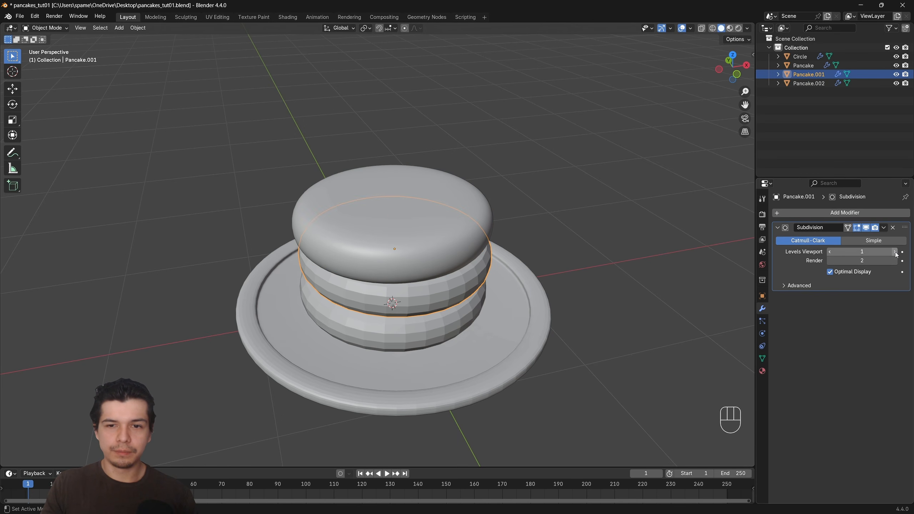
{"action": "left_click", "coordinate": [448, 319]}
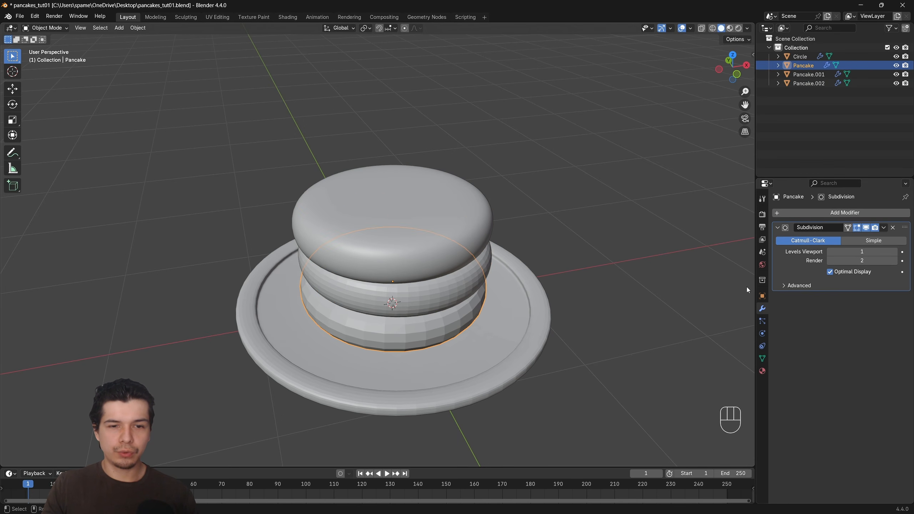
{"action": "left_click", "coordinate": [895, 251]}
{"action": "left_click", "coordinate": [604, 283]}
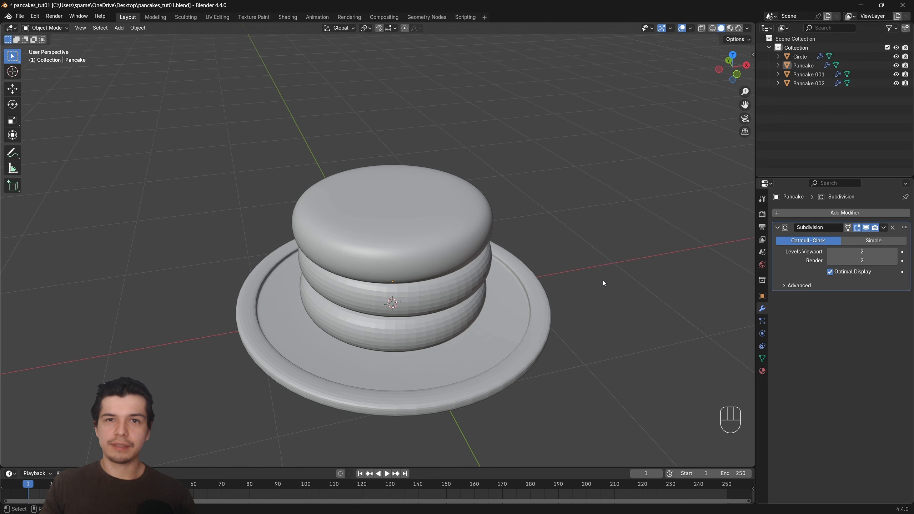
{"action": "middle_click_drag", "start_coordinate": [601, 276], "coordinate": [467, 295]}
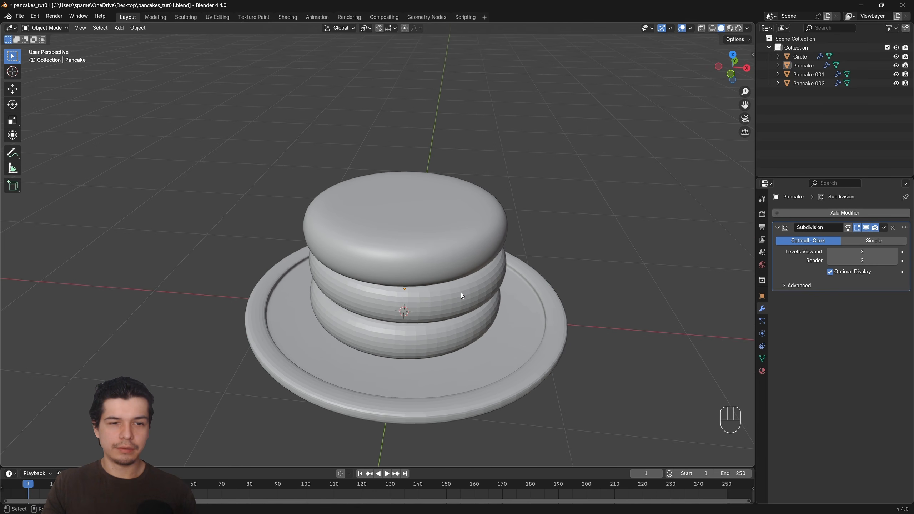
Apply Shade Smooth to the middle pancake, bottom pancake and plate together, and clear the selection.
{"action": "left_click", "coordinate": [462, 295]}
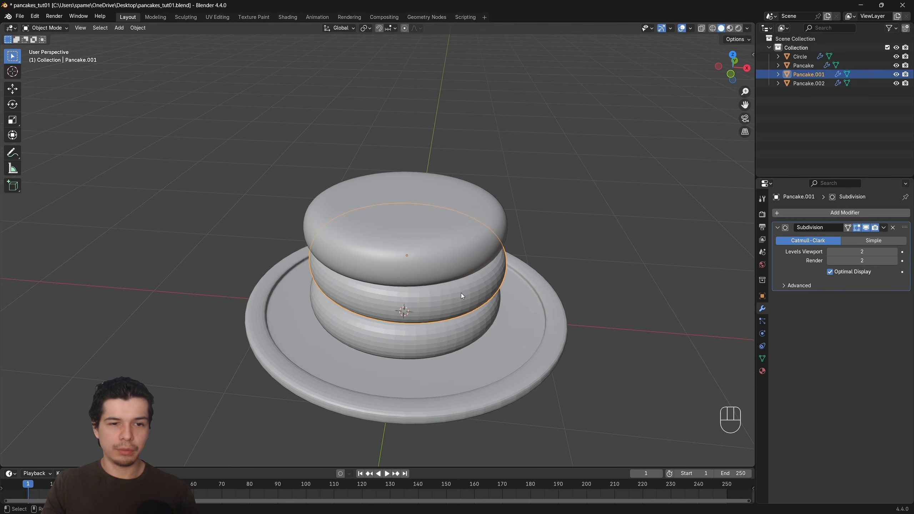
{"action": "left_click", "coordinate": [462, 332], "text": "shift"}
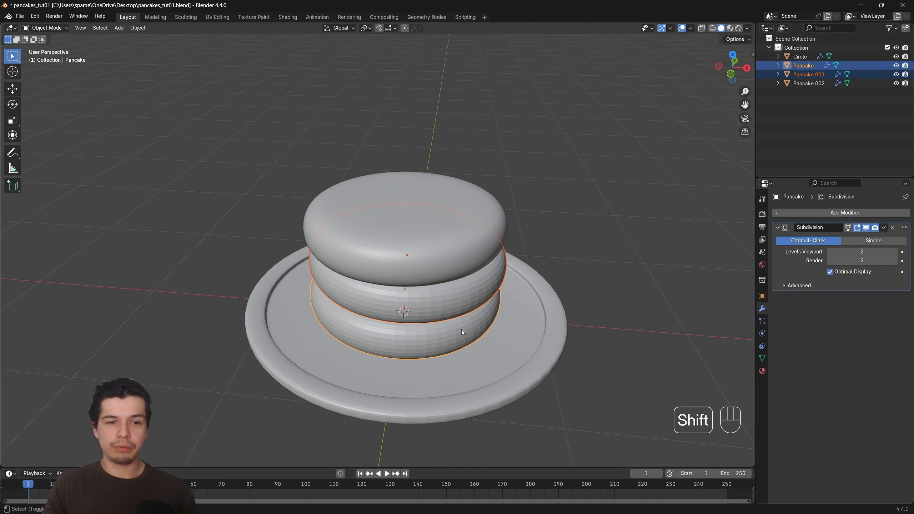
{"action": "left_click", "coordinate": [546, 320], "text": "shift"}
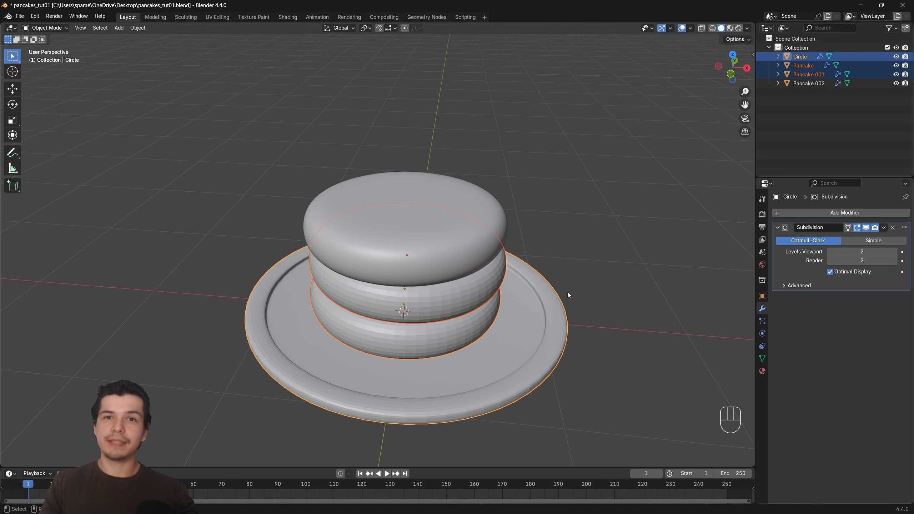
{"action": "right_click", "coordinate": [562, 203]}
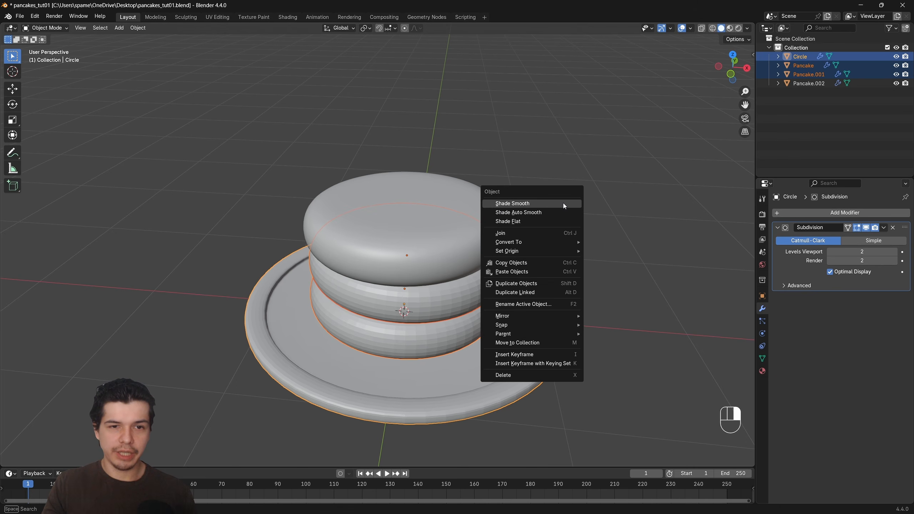
{"action": "left_click", "coordinate": [563, 203]}
{"action": "scroll", "coordinate": [560, 244], "scroll_direction": "down", "scroll_amount": 1}
{"action": "left_click", "coordinate": [574, 244]}
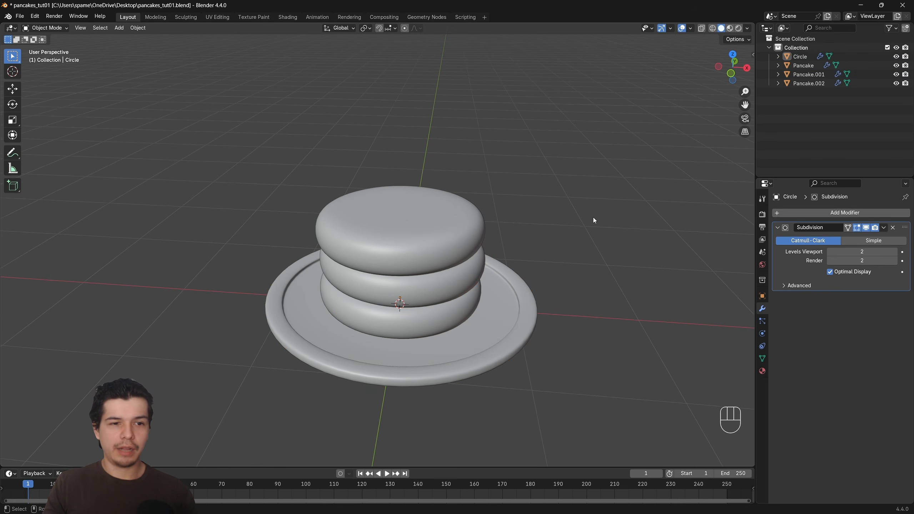
{"action": "middle_click_drag", "start_coordinate": [644, 255], "coordinate": [602, 270]}
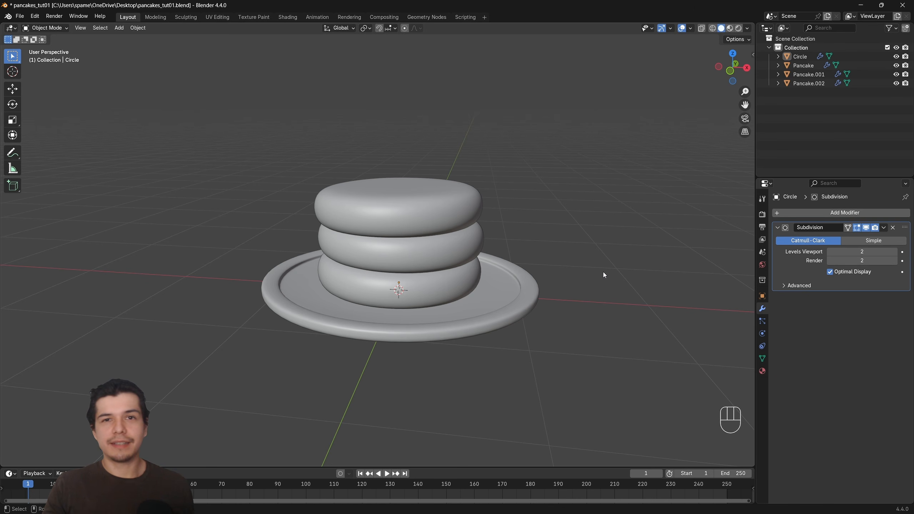
{"action": "scroll", "coordinate": [612, 281], "scroll_direction": "up", "scroll_amount": 1}
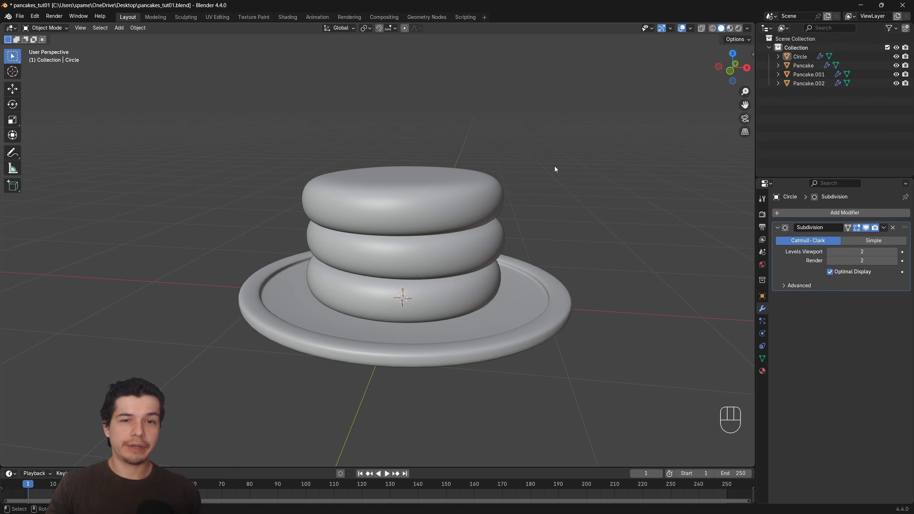
{"action": "middle_click_drag", "start_coordinate": [554, 166], "coordinate": [576, 160]}
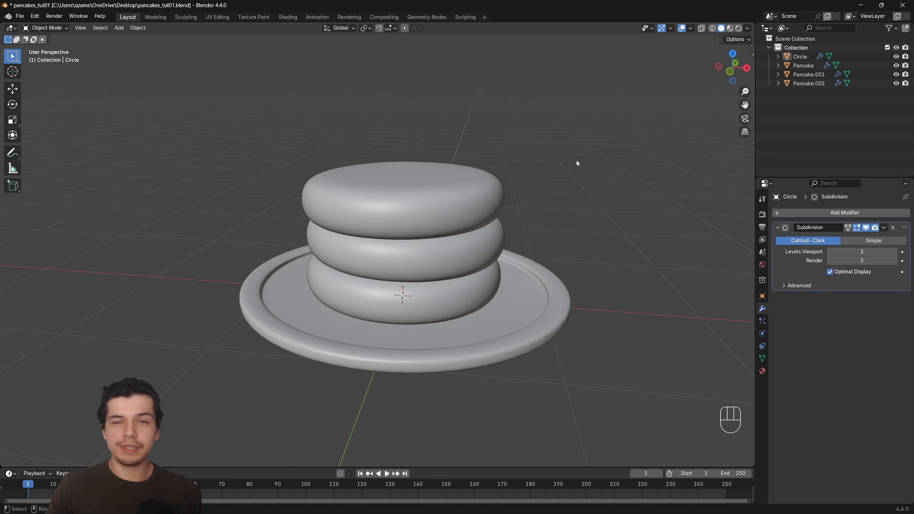